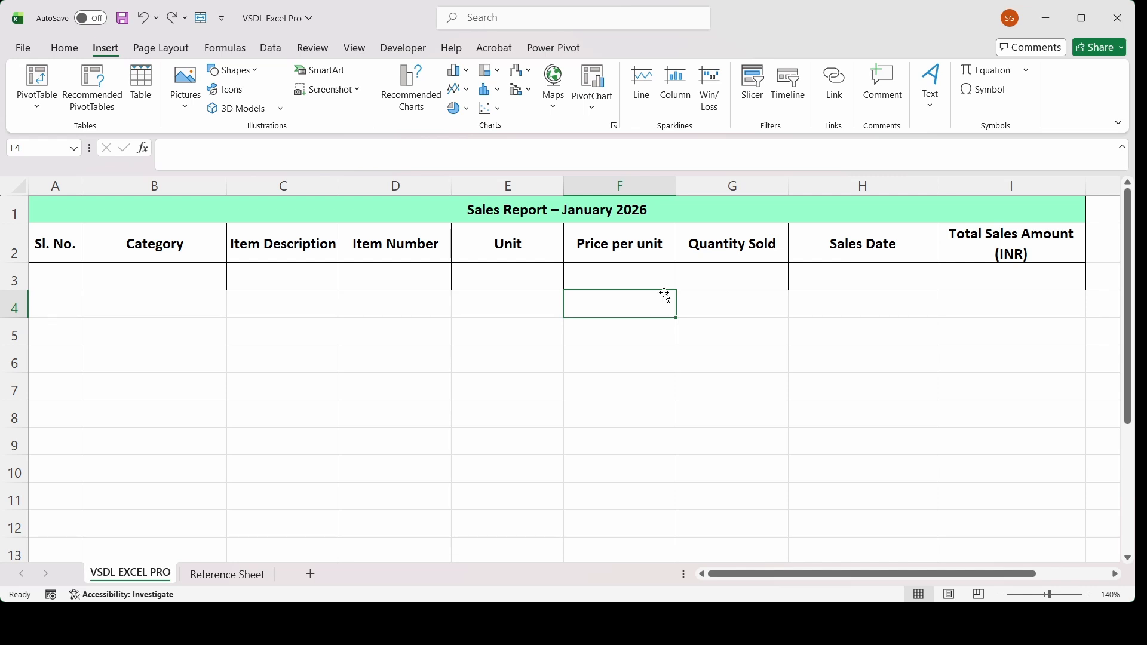
{"action": "left_click", "coordinate": [442, 334]}
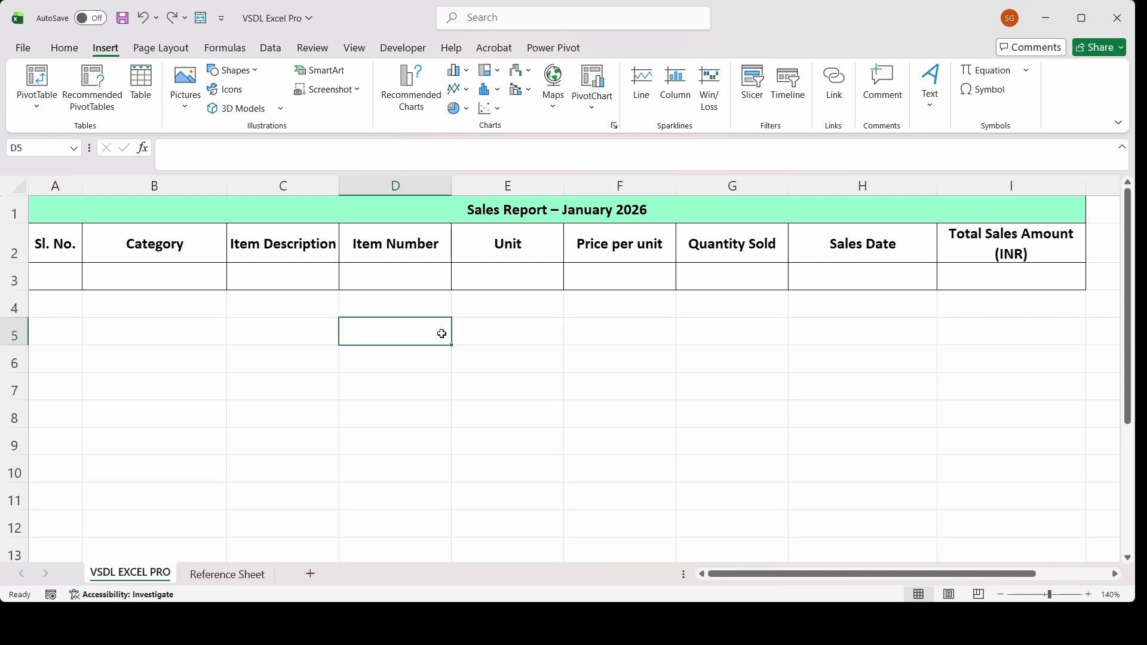
{"action": "left_click", "coordinate": [501, 297]}
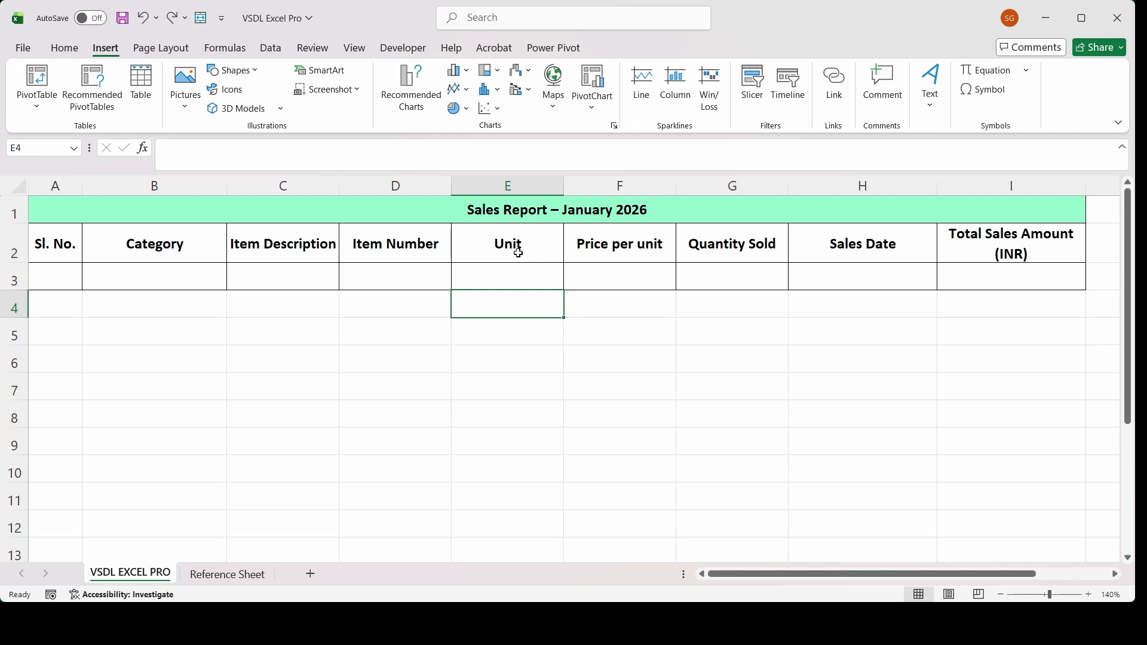
{"action": "left_click", "coordinate": [531, 218]}
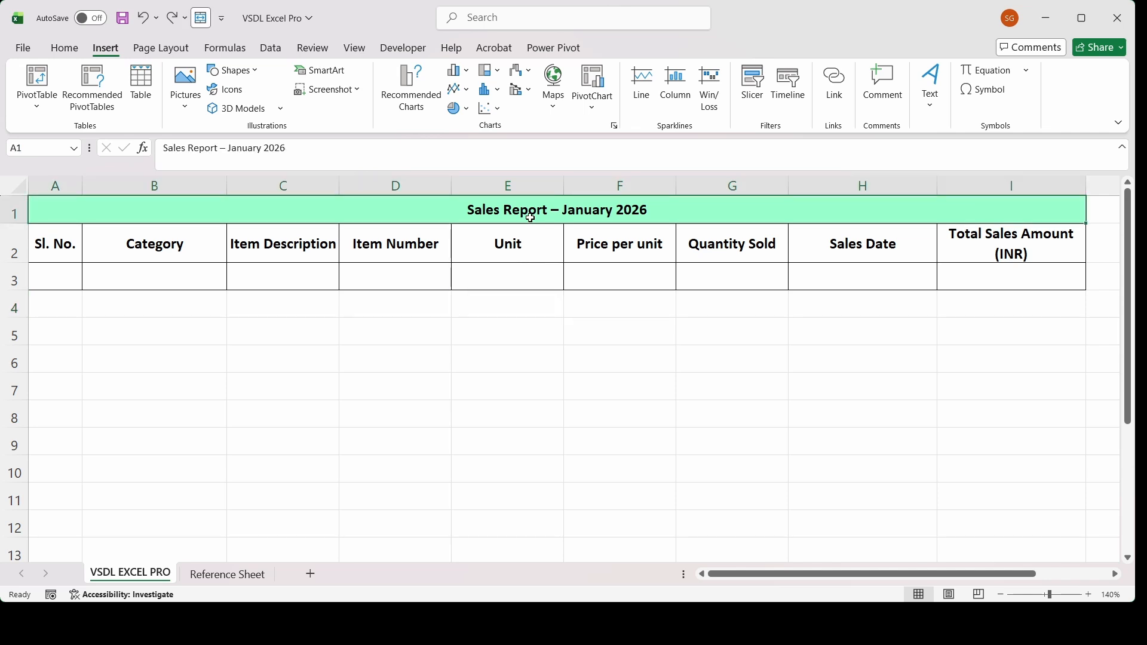
{"action": "left_click", "coordinate": [511, 244]}
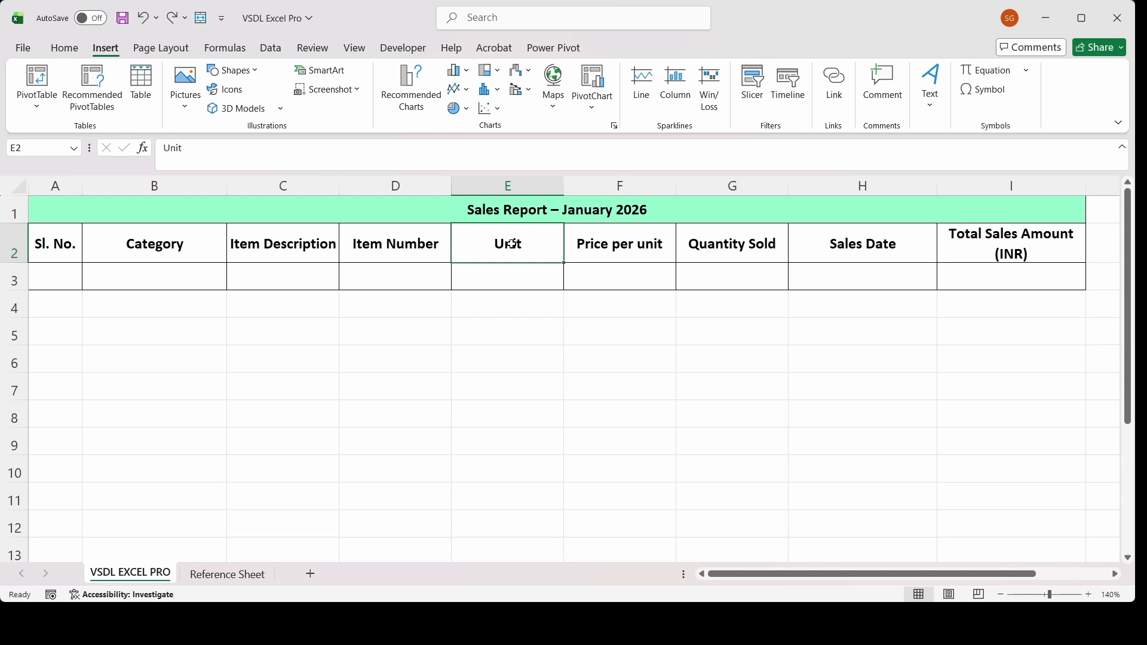
{"action": "left_click", "coordinate": [529, 212]}
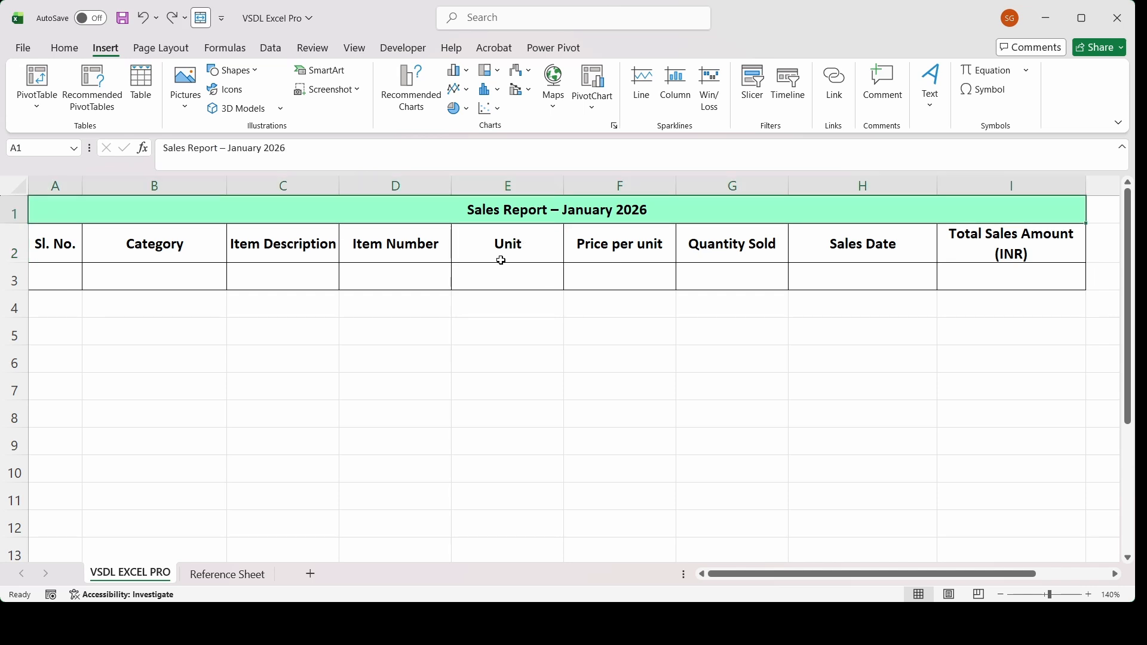
{"action": "left_click", "coordinate": [487, 282]}
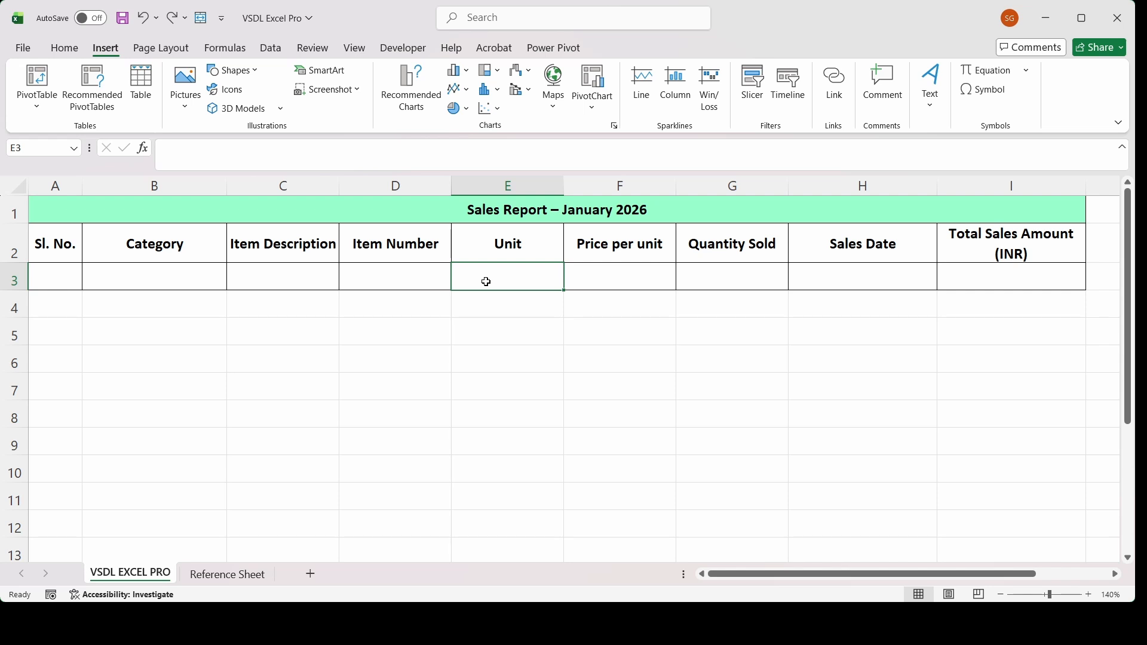
{"action": "left_click", "coordinate": [445, 275]}
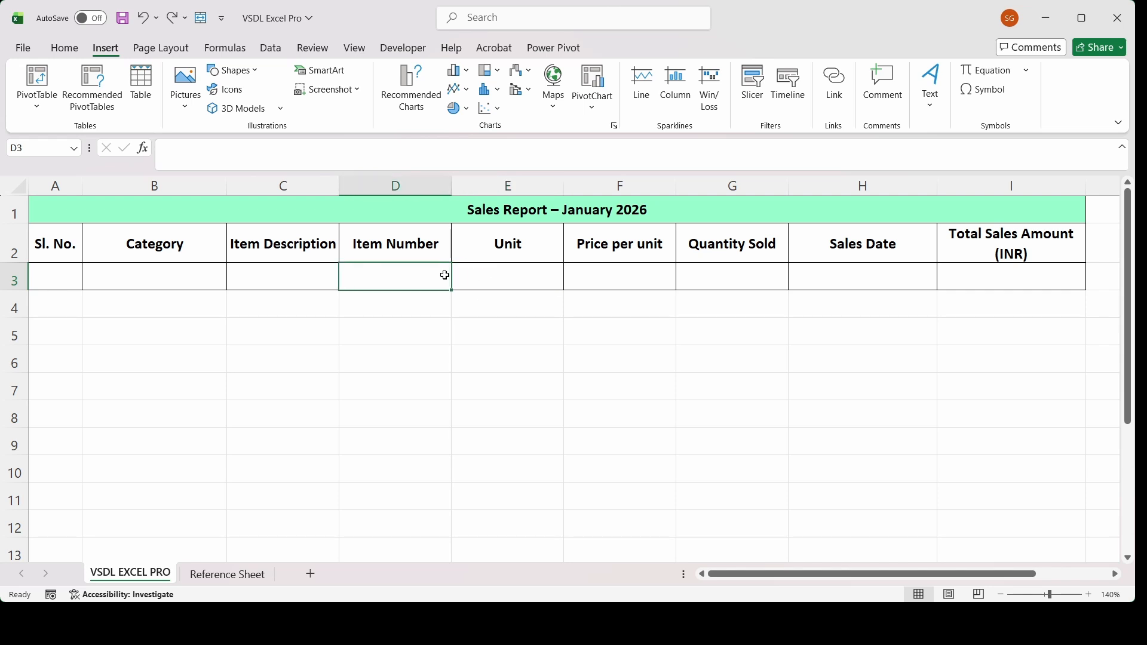
{"action": "left_click", "coordinate": [424, 245]}
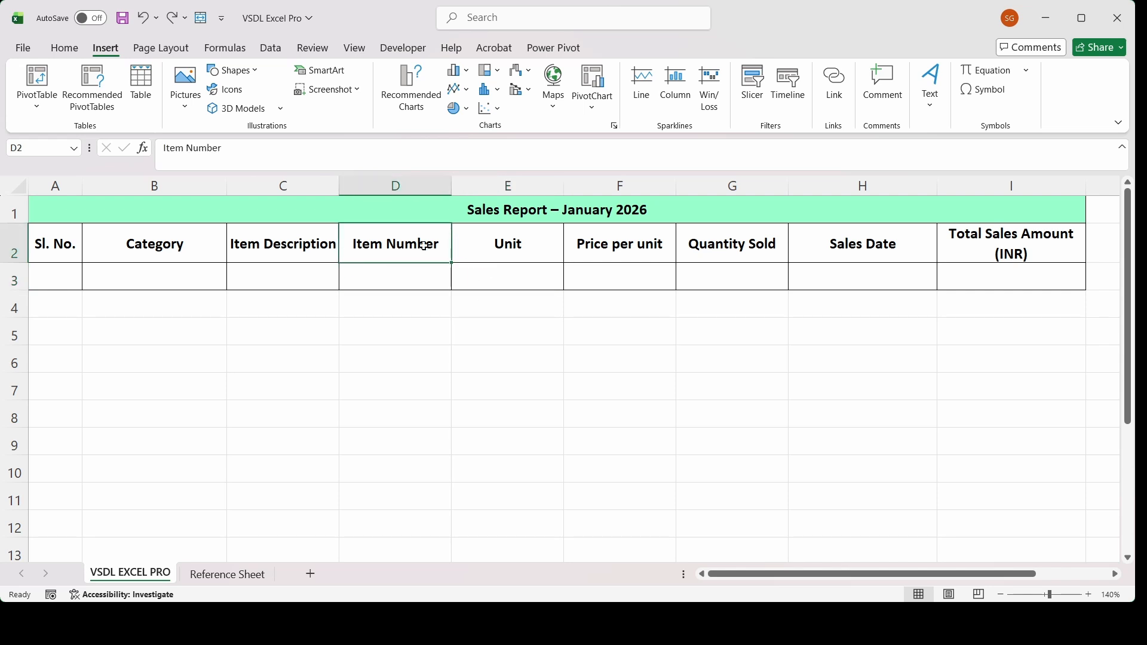
- Examine the sales report's column headers from Category through Total Sales Amount (INR)
{"action": "left_click", "coordinate": [205, 263]}
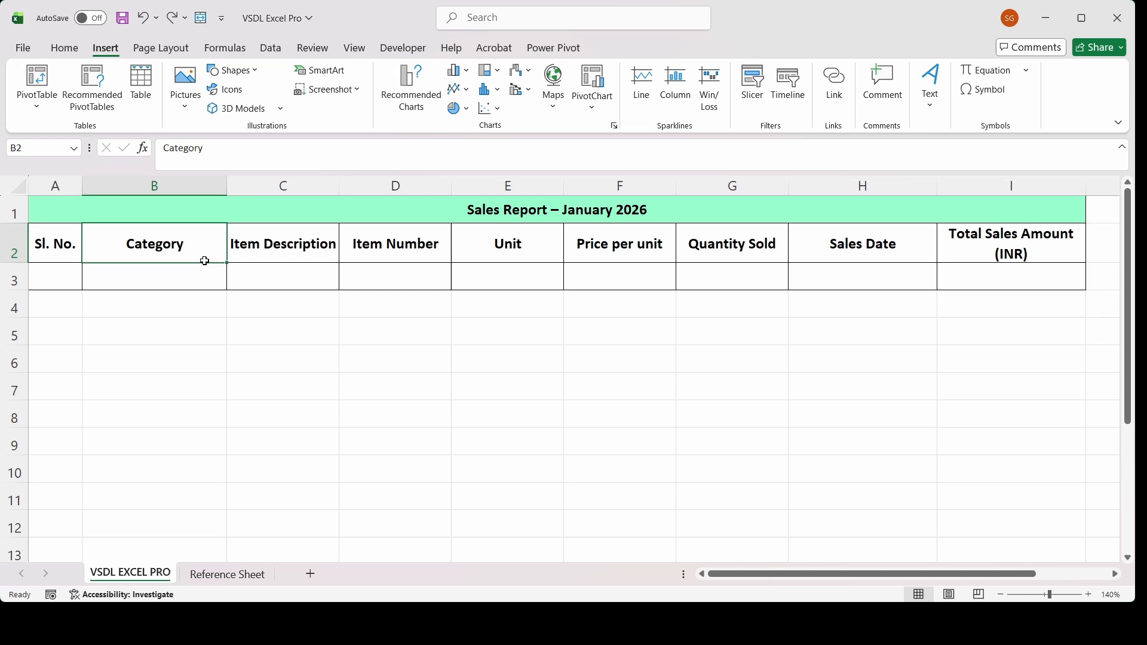
{"action": "left_click", "coordinate": [256, 252]}
{"action": "left_click", "coordinate": [445, 241]}
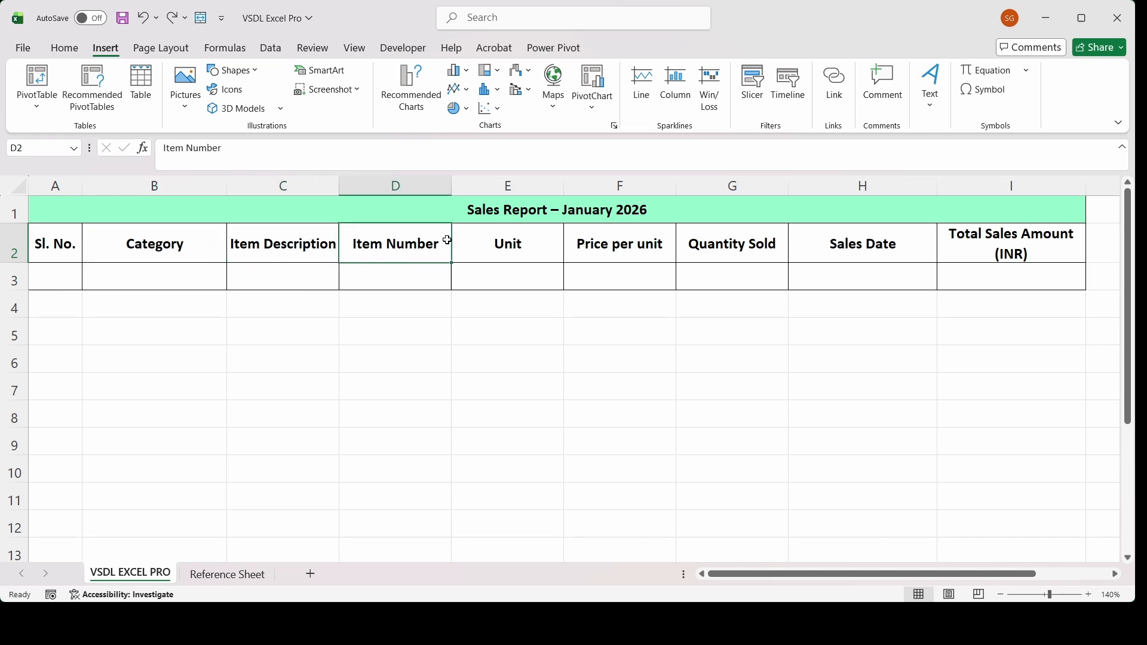
{"action": "left_click", "coordinate": [494, 239]}
{"action": "left_click", "coordinate": [600, 239]}
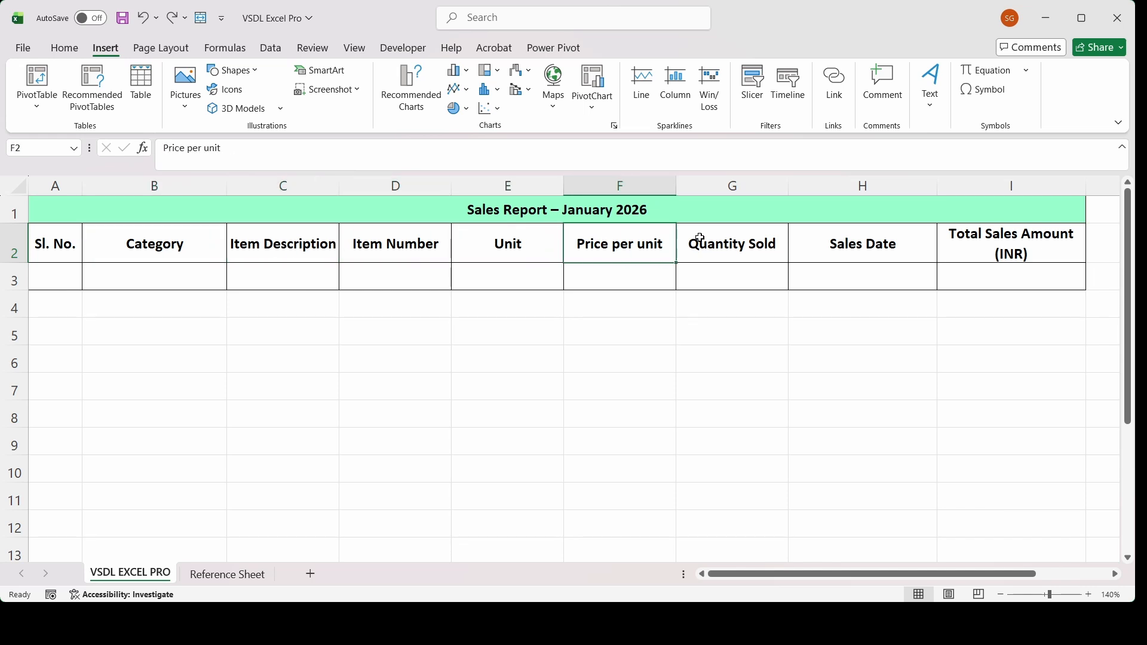
{"action": "left_click", "coordinate": [722, 239]}
{"action": "left_click", "coordinate": [823, 241]}
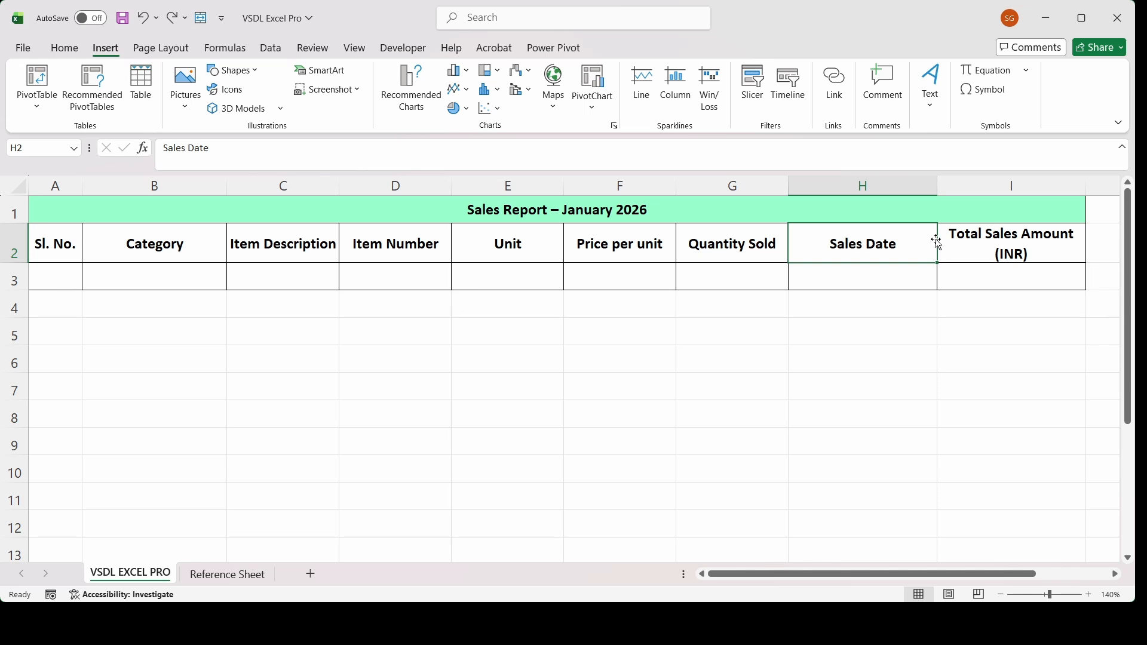
{"action": "left_click", "coordinate": [959, 238]}
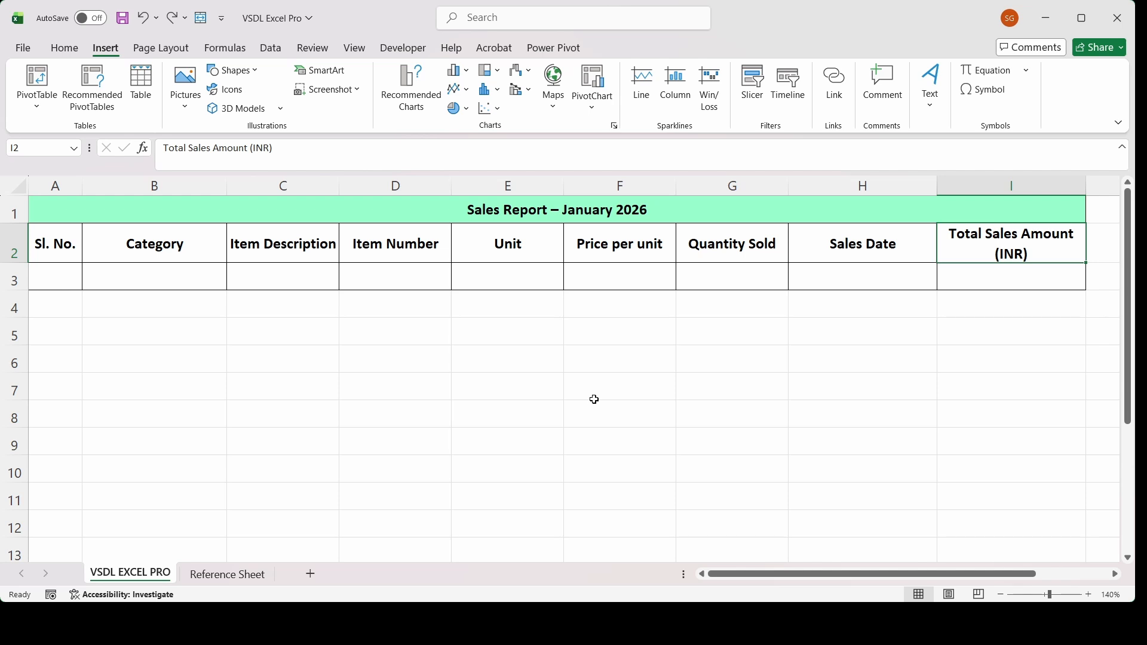
- Switch to the Reference Sheet and examine the item table's headers from Category to Price Per unit
{"action": "key", "text": "ctrl+Page_Down"}
{"action": "left_click", "coordinate": [219, 300]}
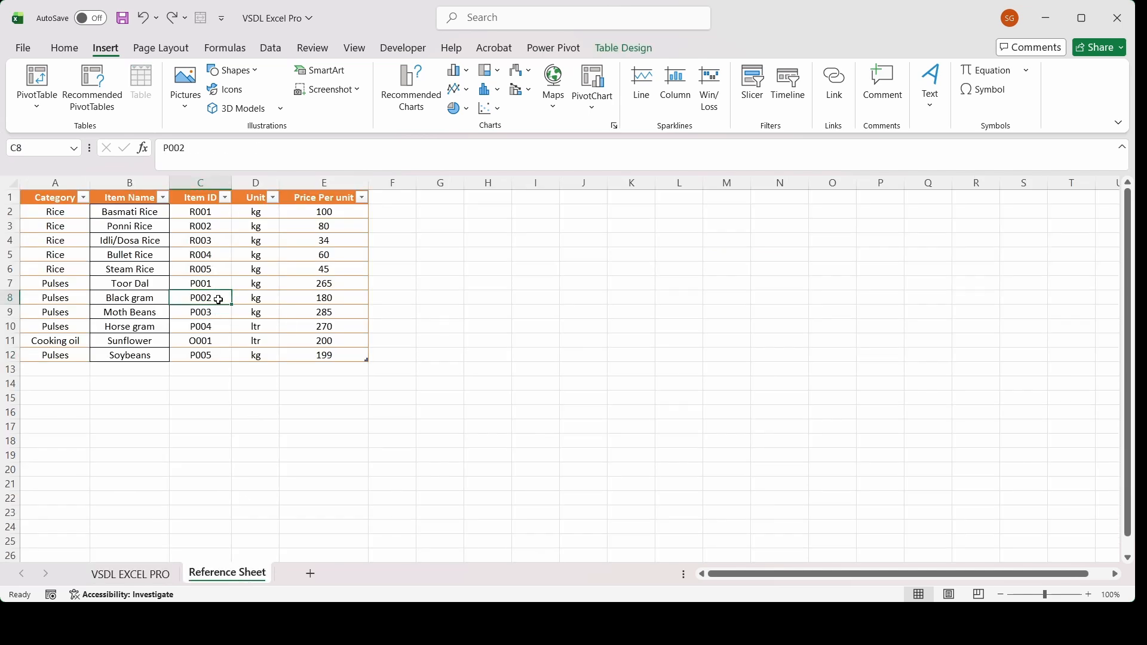
{"action": "left_click", "coordinate": [60, 198]}
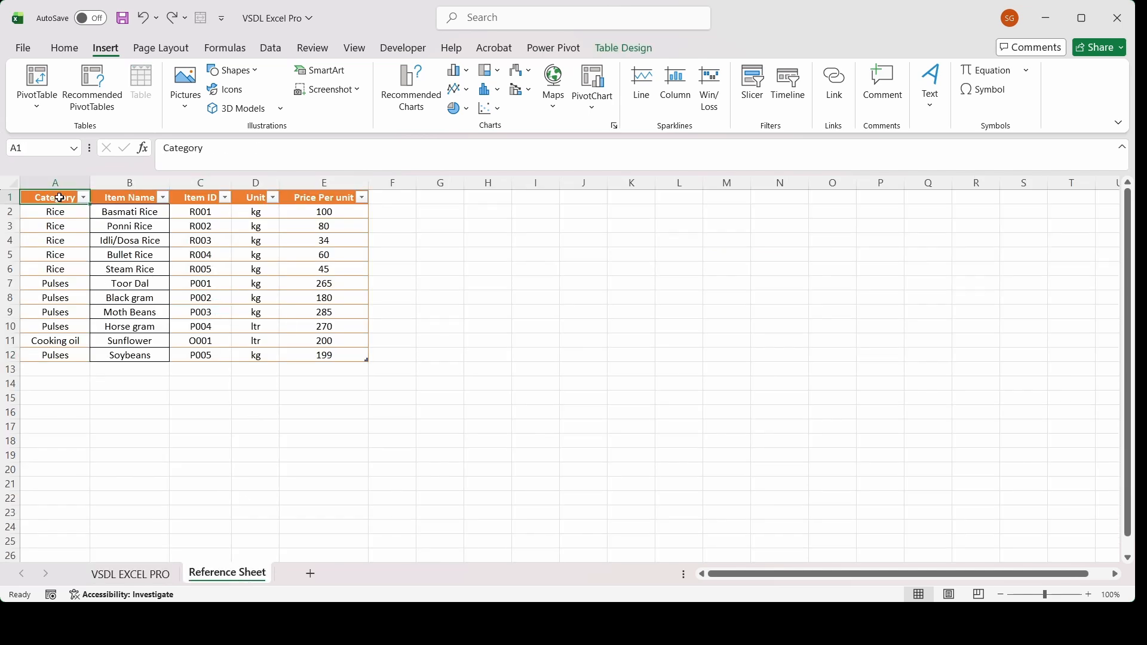
{"action": "left_click", "coordinate": [126, 198]}
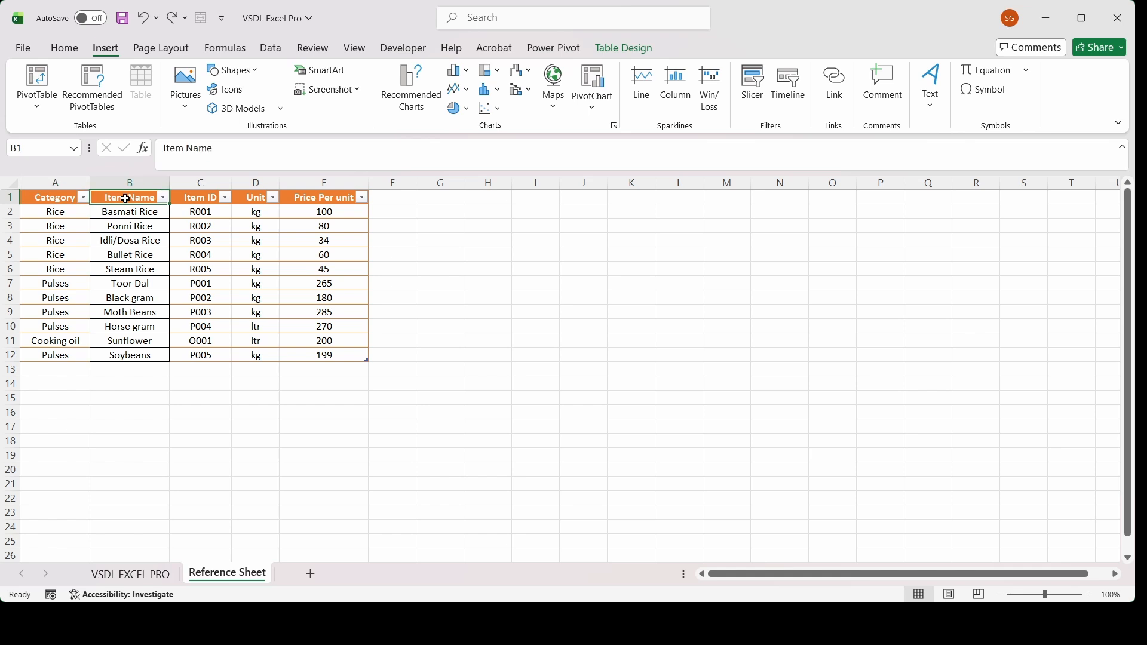
{"action": "left_click", "coordinate": [193, 197]}
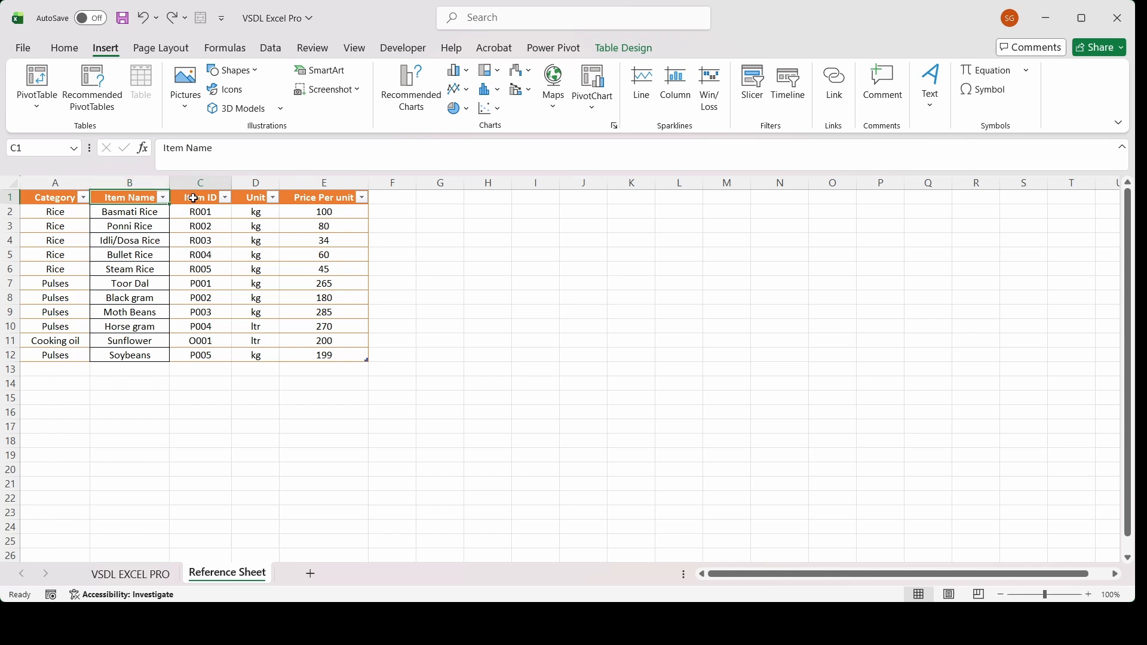
{"action": "left_click", "coordinate": [254, 197]}
{"action": "left_click", "coordinate": [306, 197]}
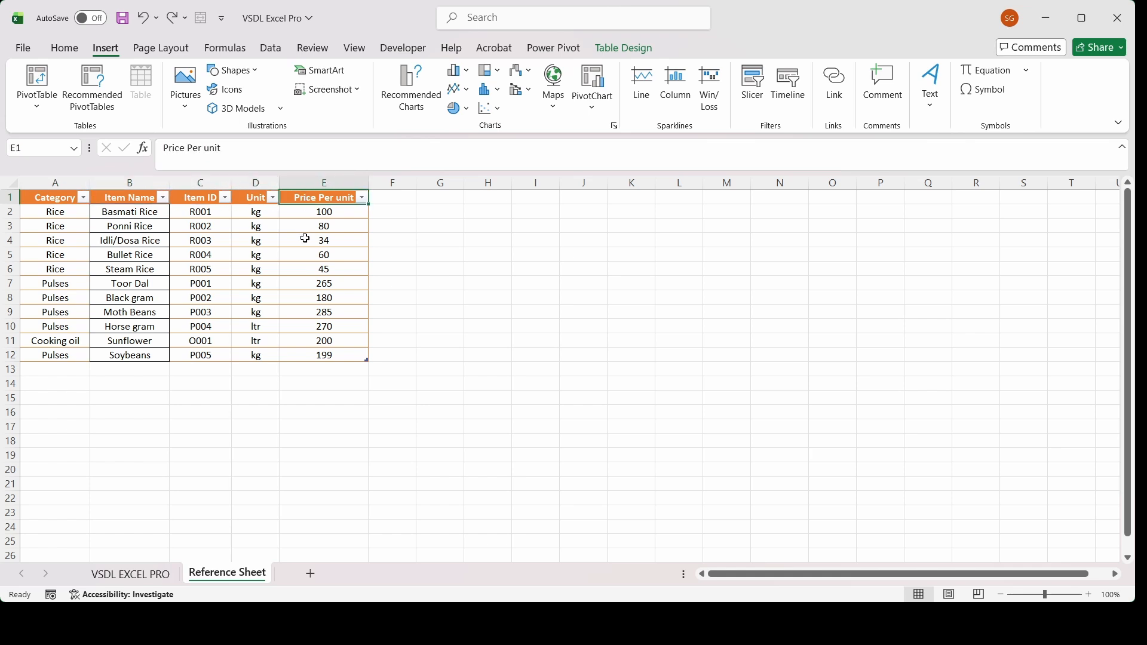
{"action": "left_click", "coordinate": [599, 326]}
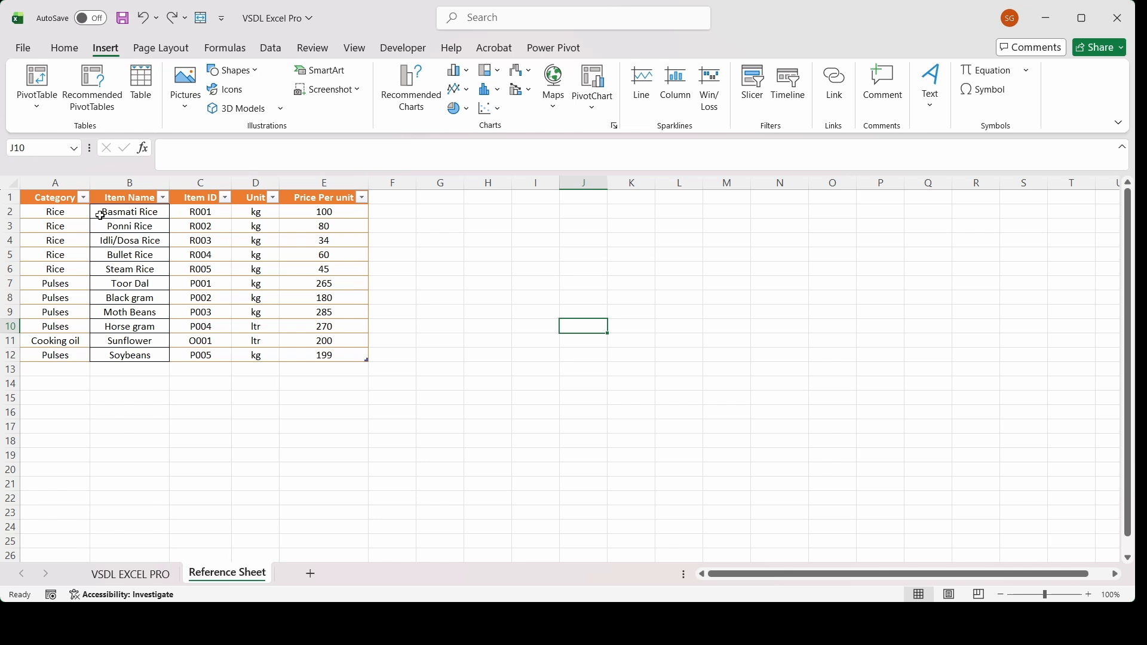
- Select the item table's full range A1:E12, including its header row, to review its extent
{"action": "left_click", "coordinate": [69, 203]}
{"action": "key", "text": "shift+Right"}
{"action": "key", "text": "shift+Right"}
{"action": "key", "text": "shift+Right"}
{"action": "key", "text": "shift+Right"}
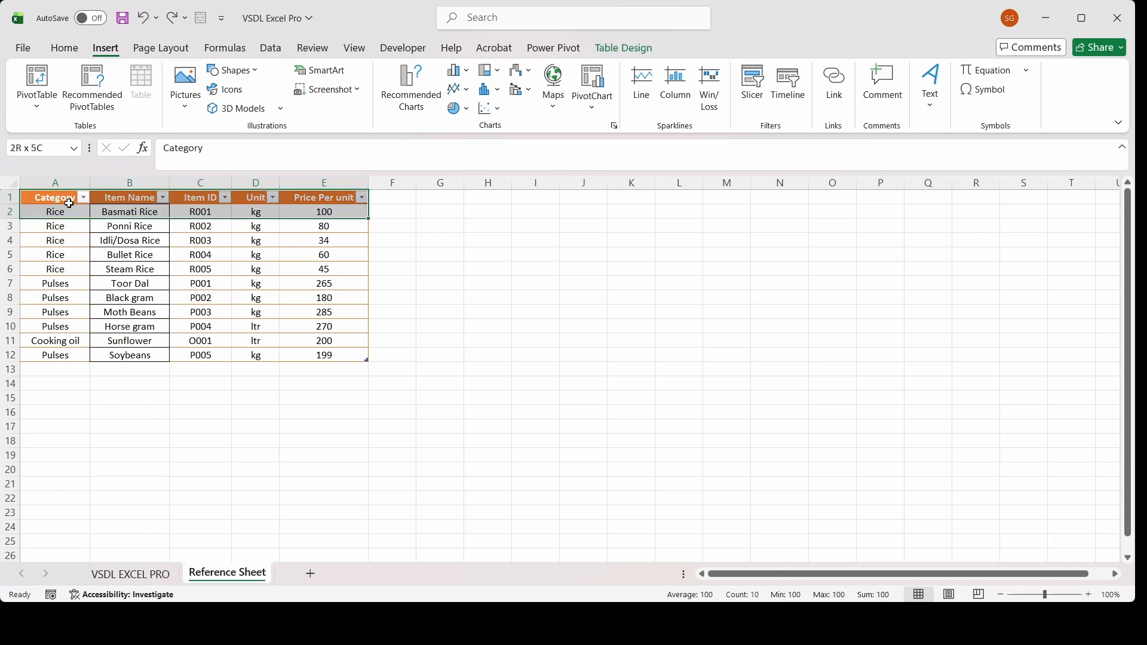
{"action": "key", "text": "shift+Down"}
{"action": "key", "text": "shift+Down"}
{"action": "key", "text": "shift+Down"}
{"action": "key", "text": "shift+Down"}
{"action": "key", "text": "shift+Down"}
{"action": "key", "text": "shift+Down"}
{"action": "key", "text": "shift+Down"}
{"action": "key", "text": "shift+Down"}
{"action": "key", "text": "shift+Down"}
{"action": "key", "text": "shift+Down"}
{"action": "key", "text": "shift+Down"}
{"action": "key", "text": "shift+Up"}
{"action": "key", "text": "shift+Up"}
{"action": "key", "text": "shift+Up"}
{"action": "key", "text": "shift+Up"}
{"action": "key", "text": "shift+Up"}
{"action": "key", "text": "shift+Up"}
{"action": "key", "text": "shift+Up"}
{"action": "key", "text": "shift+Up"}
{"action": "key", "text": "shift+Up"}
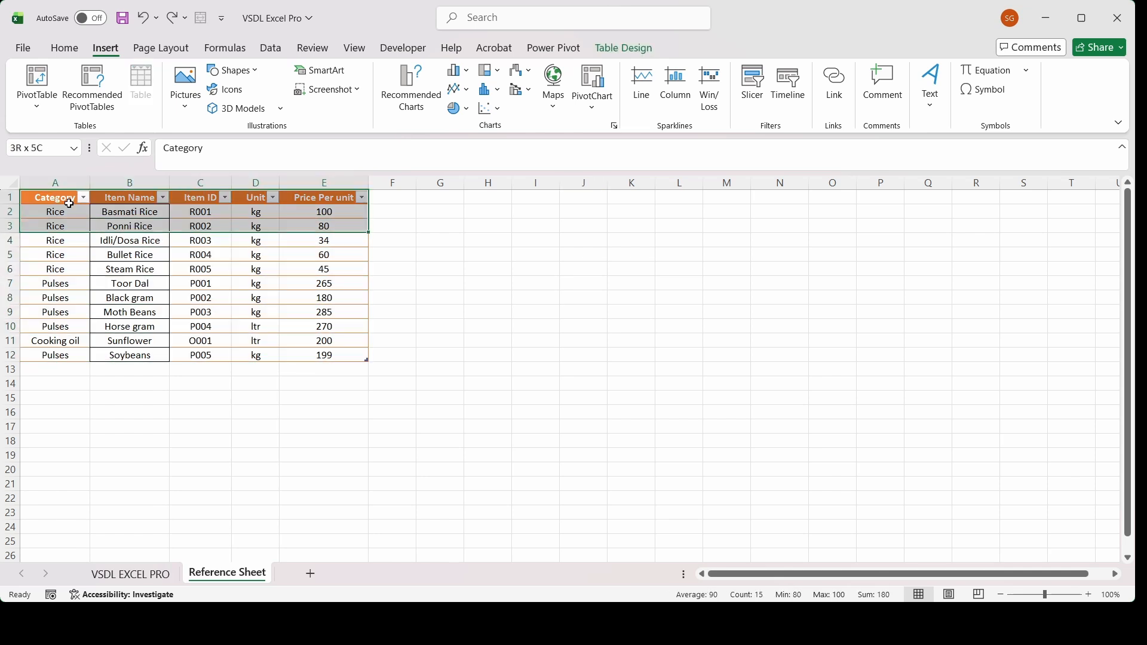
{"action": "key", "text": "shift+Down"}
{"action": "key", "text": "shift+Down"}
{"action": "key", "text": "shift+Down"}
{"action": "key", "text": "shift+Down"}
{"action": "key", "text": "shift+Down"}
{"action": "key", "text": "shift+Down"}
{"action": "key", "text": "shift+Down"}
{"action": "key", "text": "shift+Down"}
{"action": "key", "text": "shift+Down"}
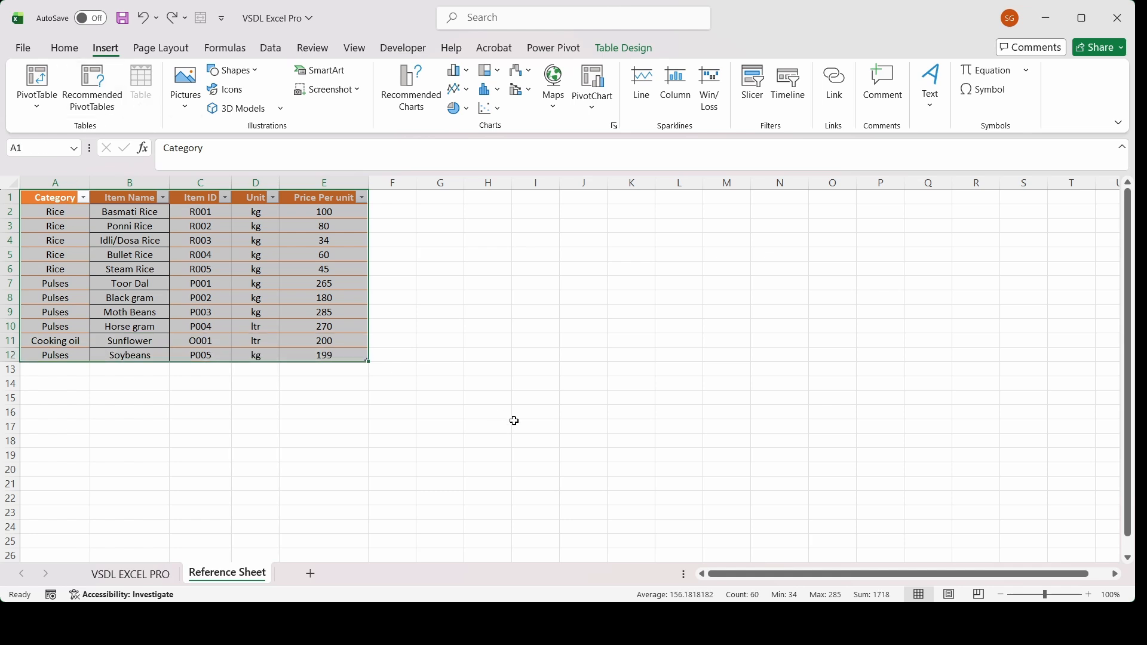
{"action": "left_click", "coordinate": [564, 338]}
{"action": "key", "text": "shift+Right"}
{"action": "key", "text": "shift+Right"}
{"action": "key", "text": "shift+Right"}
{"action": "key", "text": "shift+Right"}
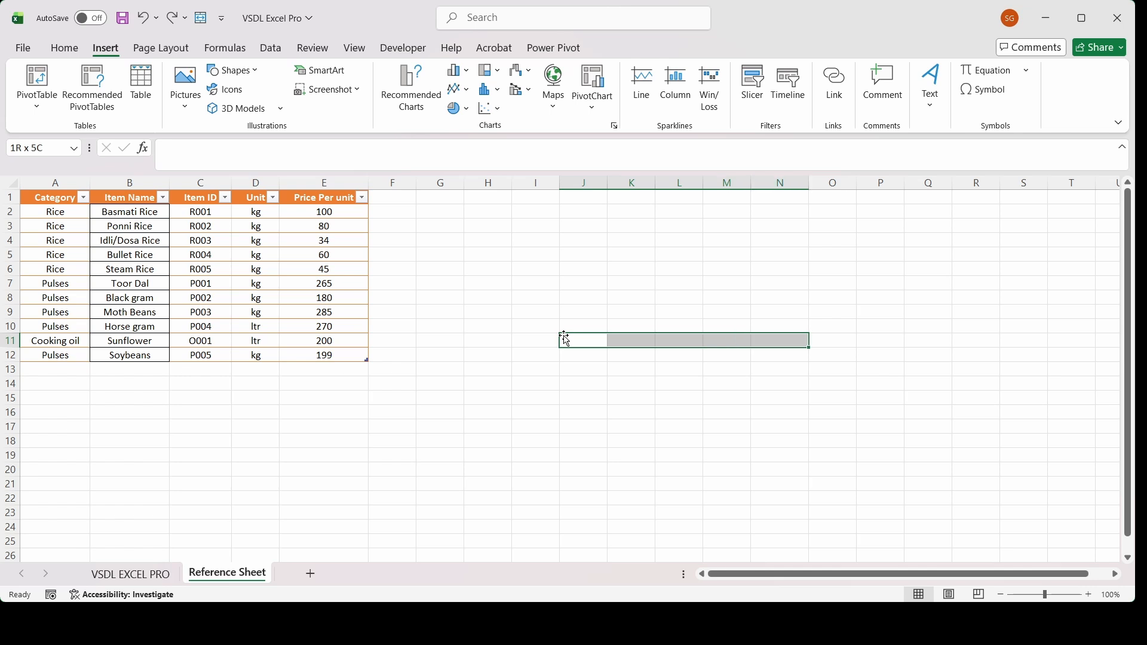
{"action": "key", "text": "shift+Down"}
{"action": "key", "text": "shift+Down"}
{"action": "key", "text": "shift+Down"}
{"action": "key", "text": "shift+Down"}
{"action": "key", "text": "shift+Down"}
{"action": "key", "text": "shift+Down"}
{"action": "key", "text": "shift+Down"}
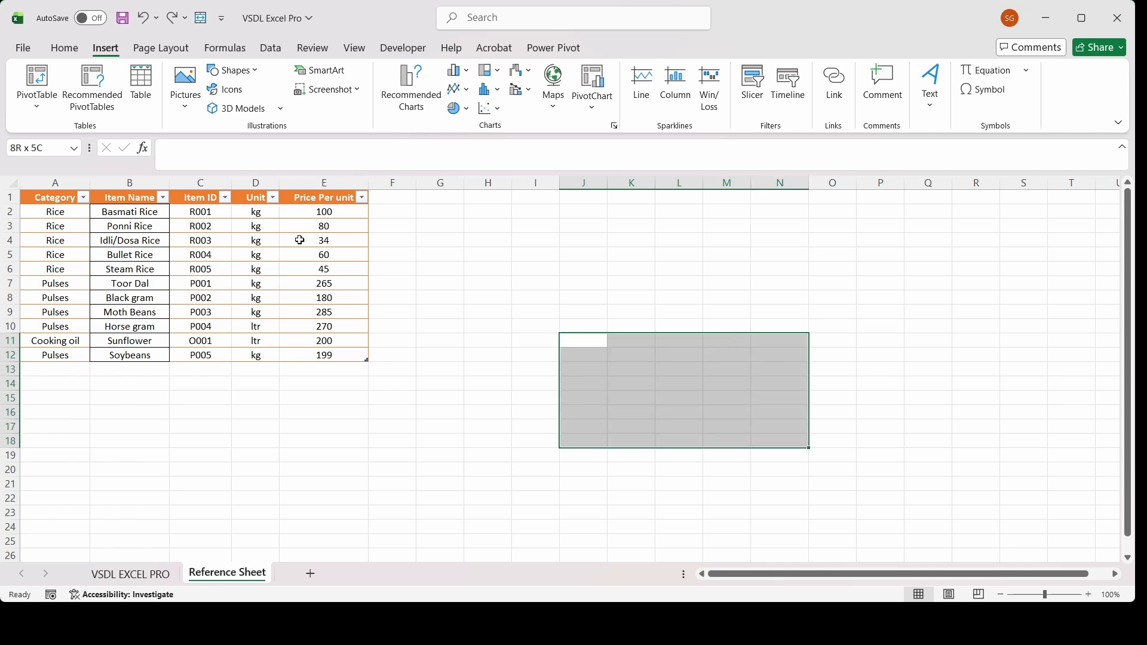
{"action": "left_click", "coordinate": [137, 95]}
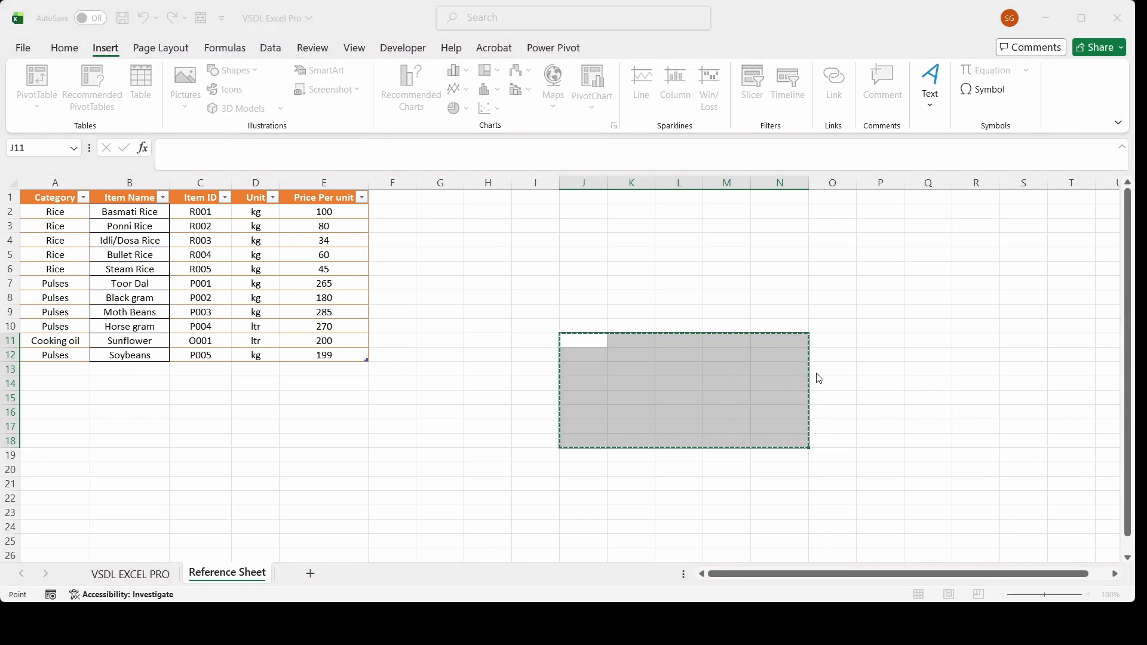
{"action": "key", "text": "Escape"}
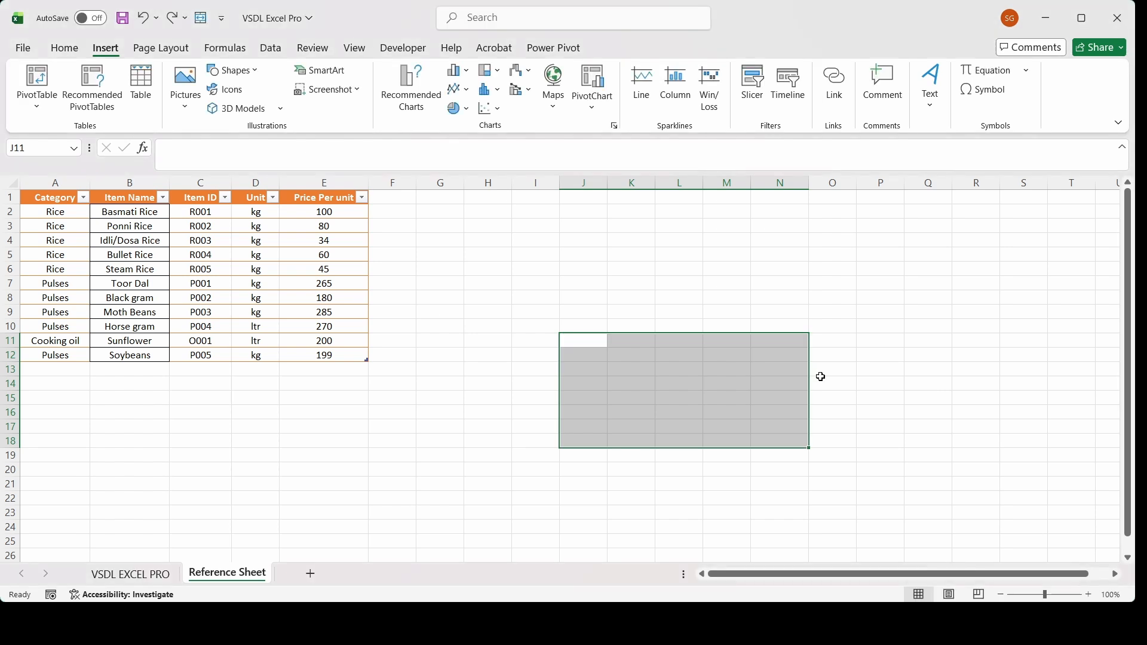
{"action": "left_click", "coordinate": [430, 304]}
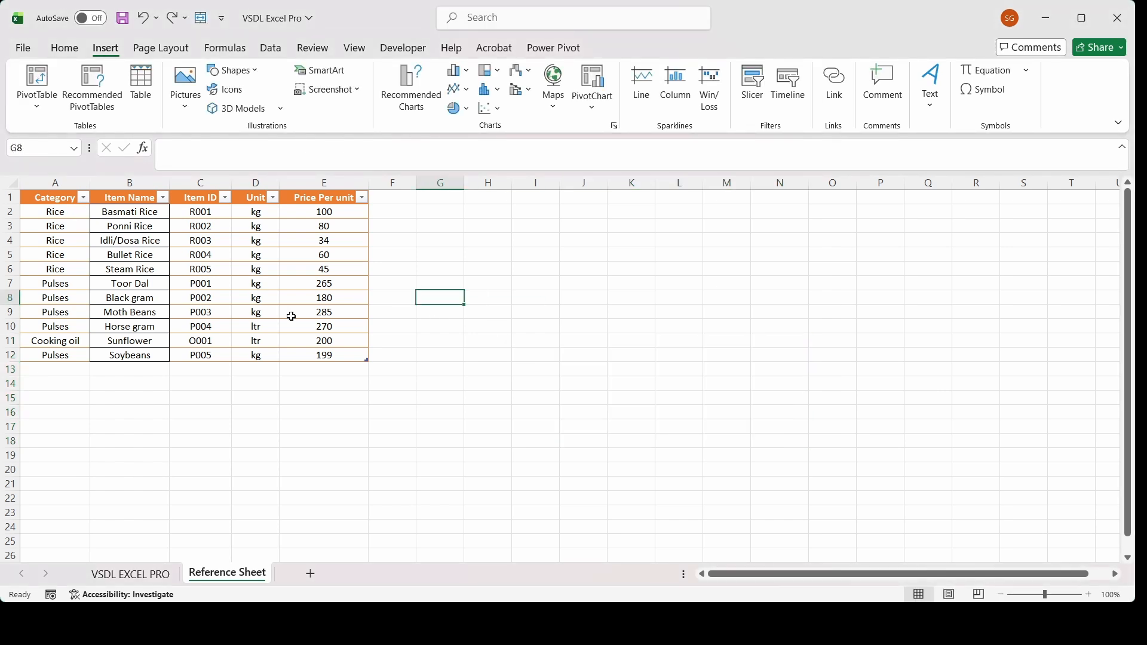
{"action": "left_click_drag", "start_coordinate": [346, 352], "coordinate": [372, 364]}
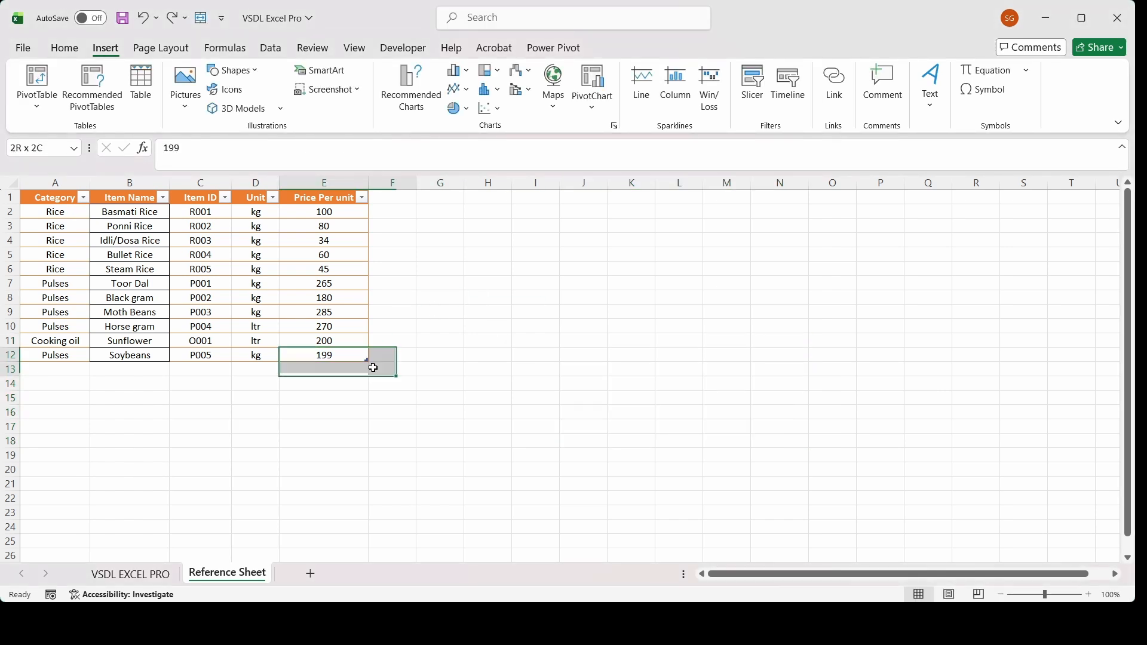
{"action": "left_click", "coordinate": [375, 401]}
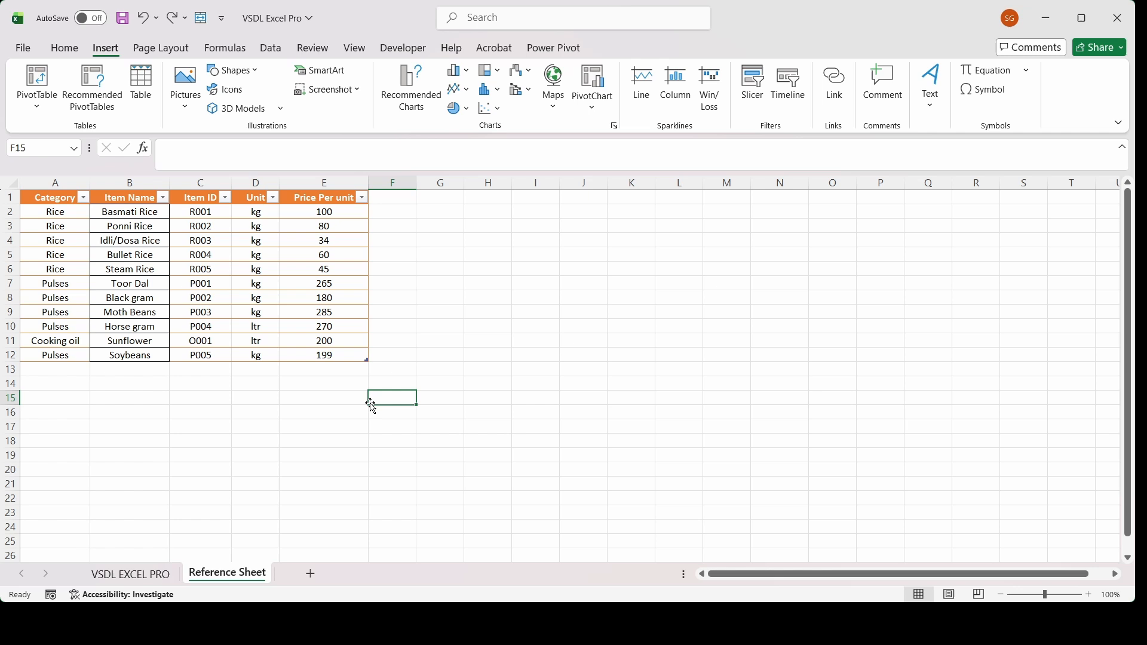
{"action": "left_click", "coordinate": [345, 356]}
{"action": "left_click", "coordinate": [53, 197]}
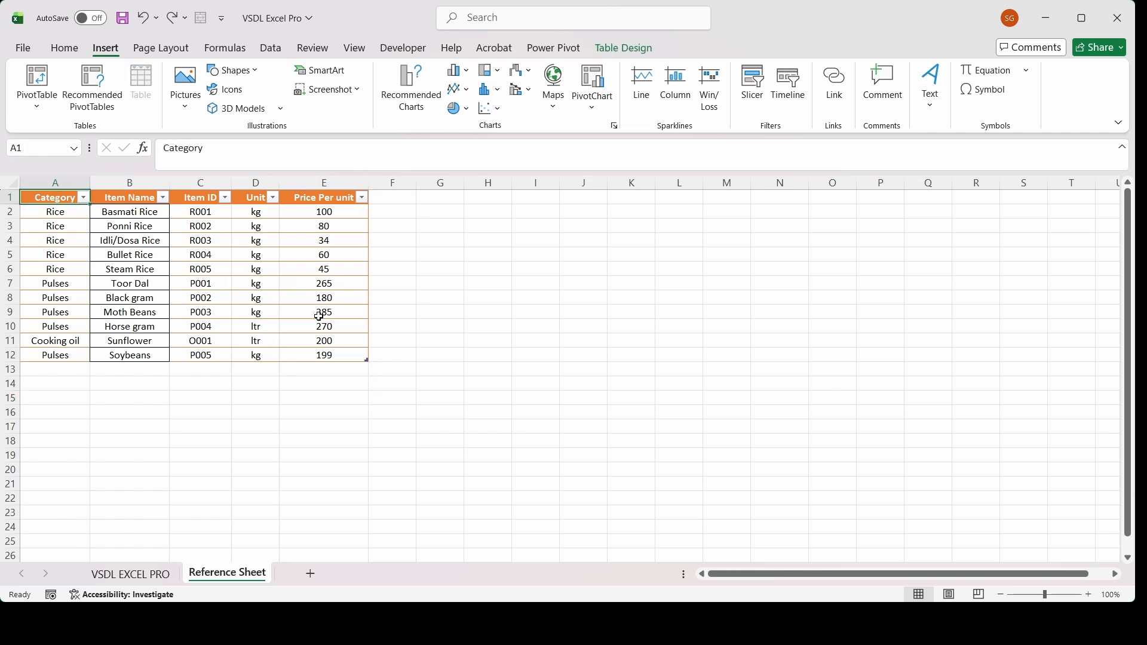
{"action": "left_click", "coordinate": [347, 353]}
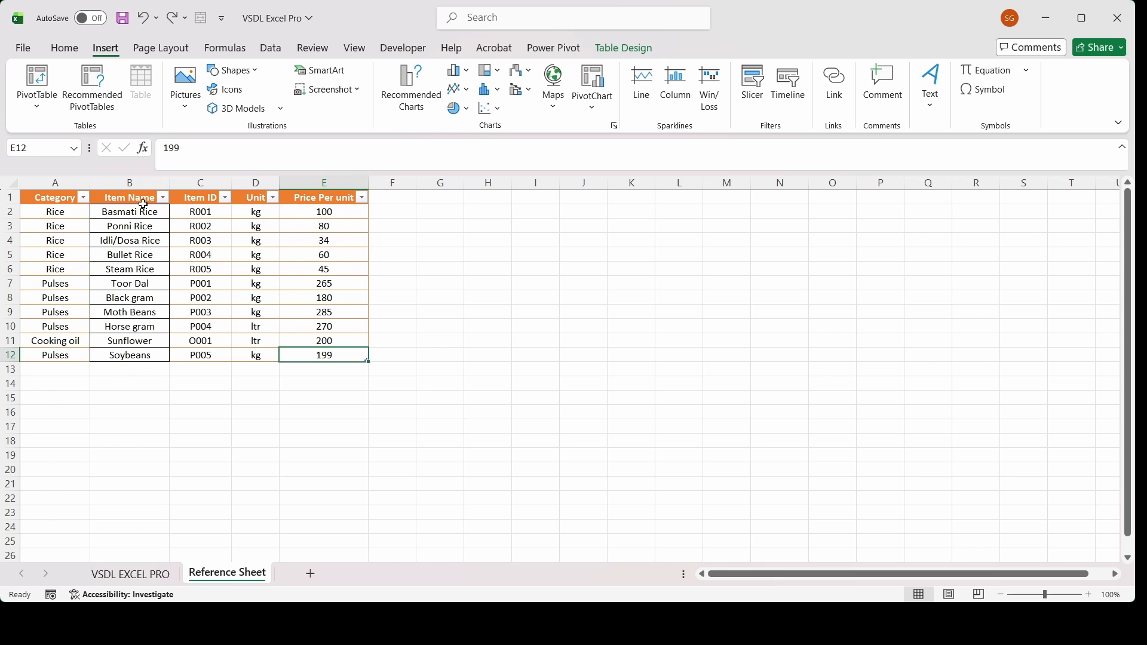
- Select the whole item table, A1:E12, and open its table name for editing
{"action": "left_click", "coordinate": [58, 197]}
{"action": "key", "text": "ctrl+shift+Right"}
{"action": "key", "text": "shift+Down"}
{"action": "key", "text": "shift+Down"}
{"action": "key", "text": "shift+Down"}
{"action": "key", "text": "shift+Down"}
{"action": "key", "text": "shift+Down"}
{"action": "key", "text": "shift+Down"}
{"action": "key", "text": "shift+Down"}
{"action": "key", "text": "shift+Down"}
{"action": "key", "text": "shift+Down"}
{"action": "key", "text": "shift+Down"}
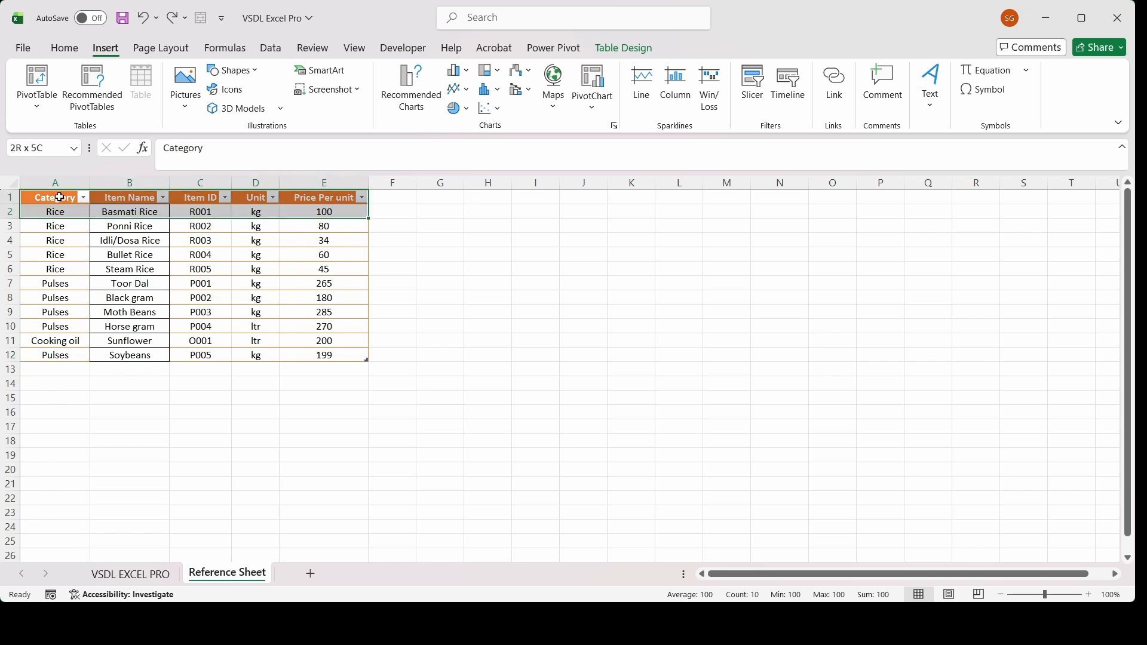
{"action": "key", "text": "shift+Down"}
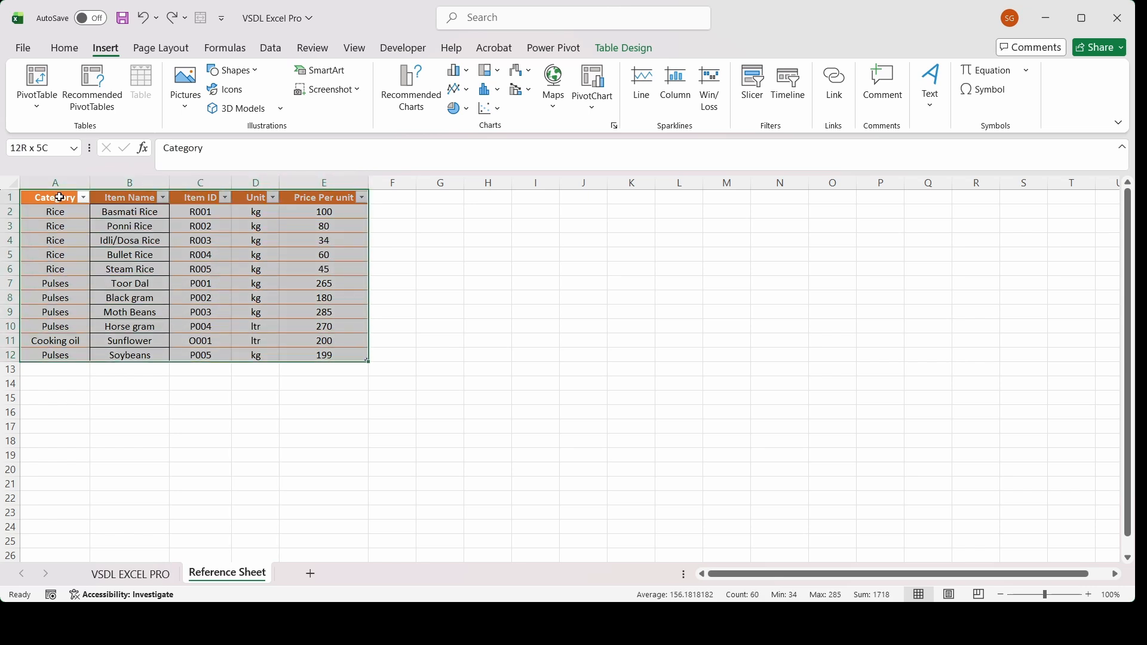
{"action": "left_click", "coordinate": [614, 43]}
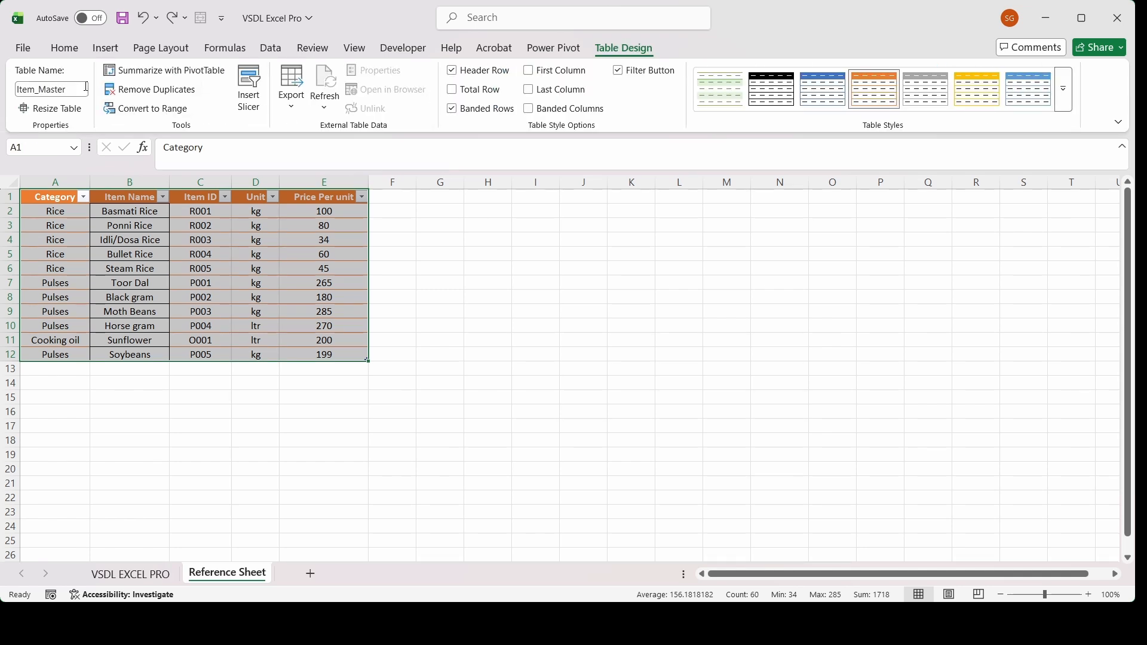
{"action": "left_click", "coordinate": [79, 88]}
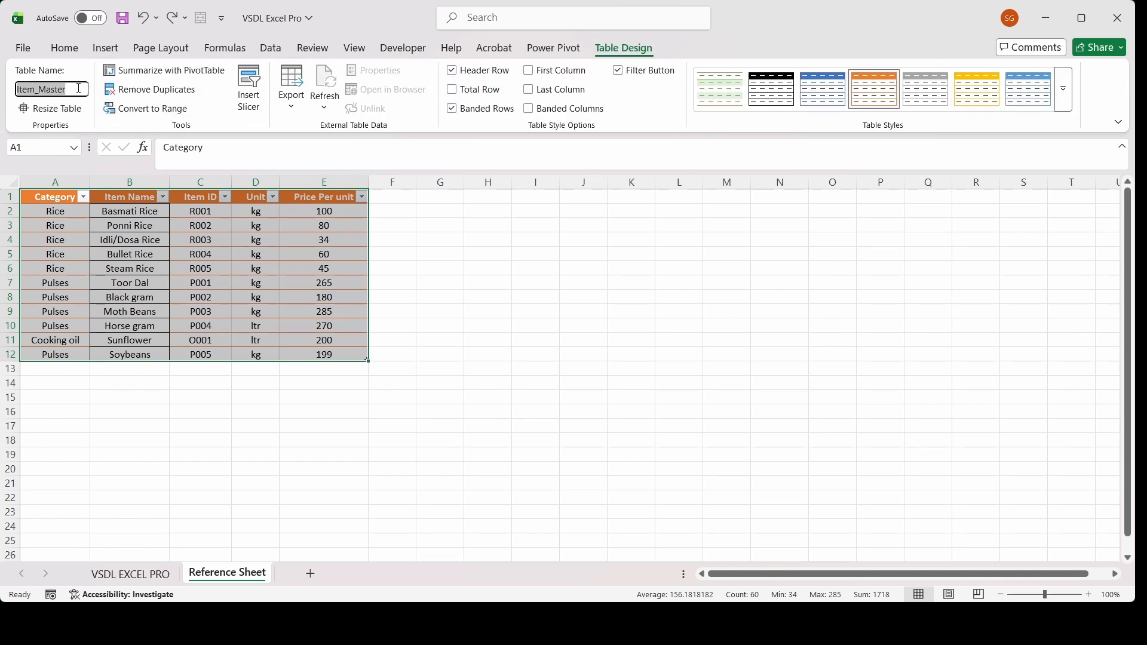
- Keep Item_Master as the table name and apply the gold table style with a header row and banding to the item table
{"action": "left_click", "coordinate": [79, 88]}
{"action": "key", "text": "Return"}
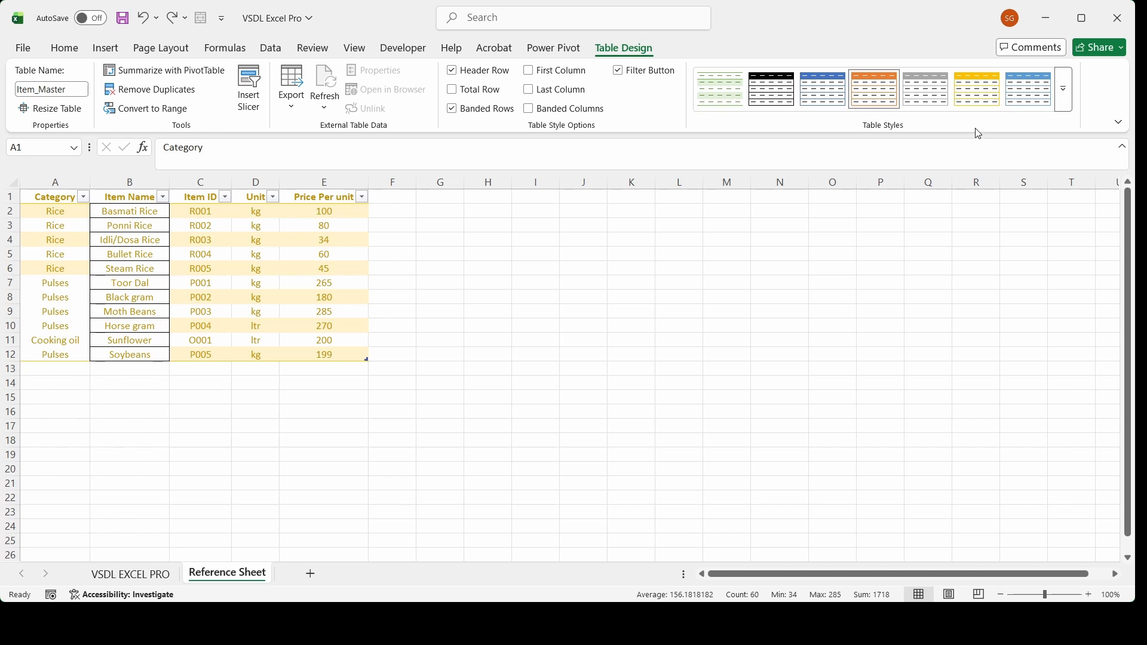
{"action": "left_click", "coordinate": [981, 155]}
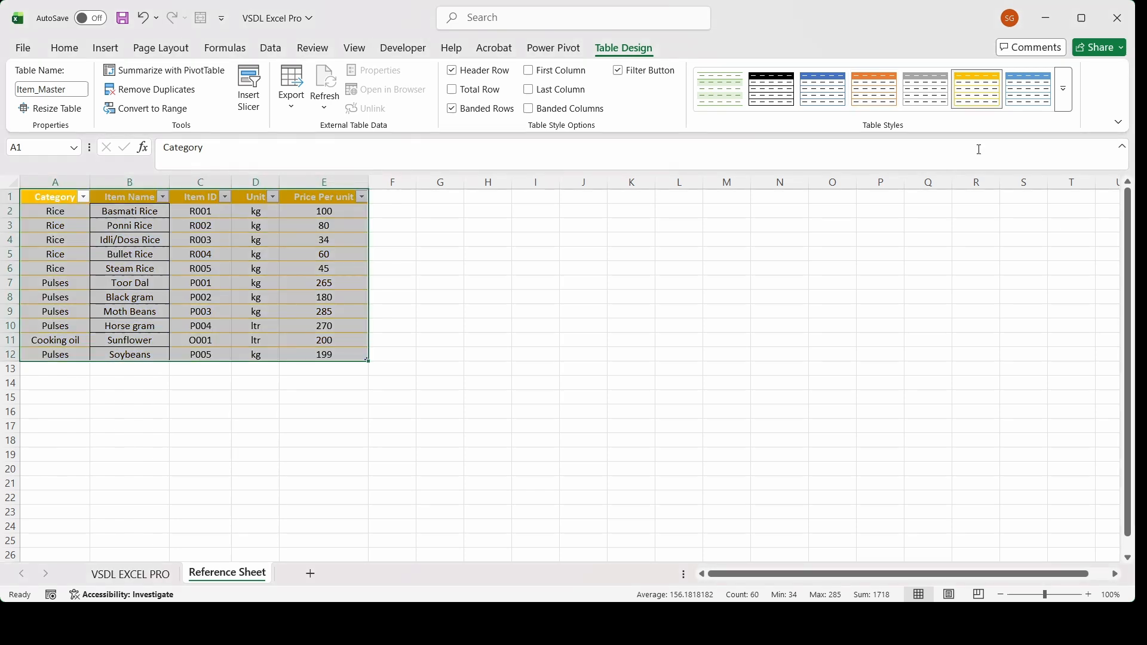
{"action": "left_click", "coordinate": [668, 297]}
- Return to the VSDL EXCEL PRO sheet and select the first entry cell under the Category header, B3
{"action": "left_click", "coordinate": [154, 581]}
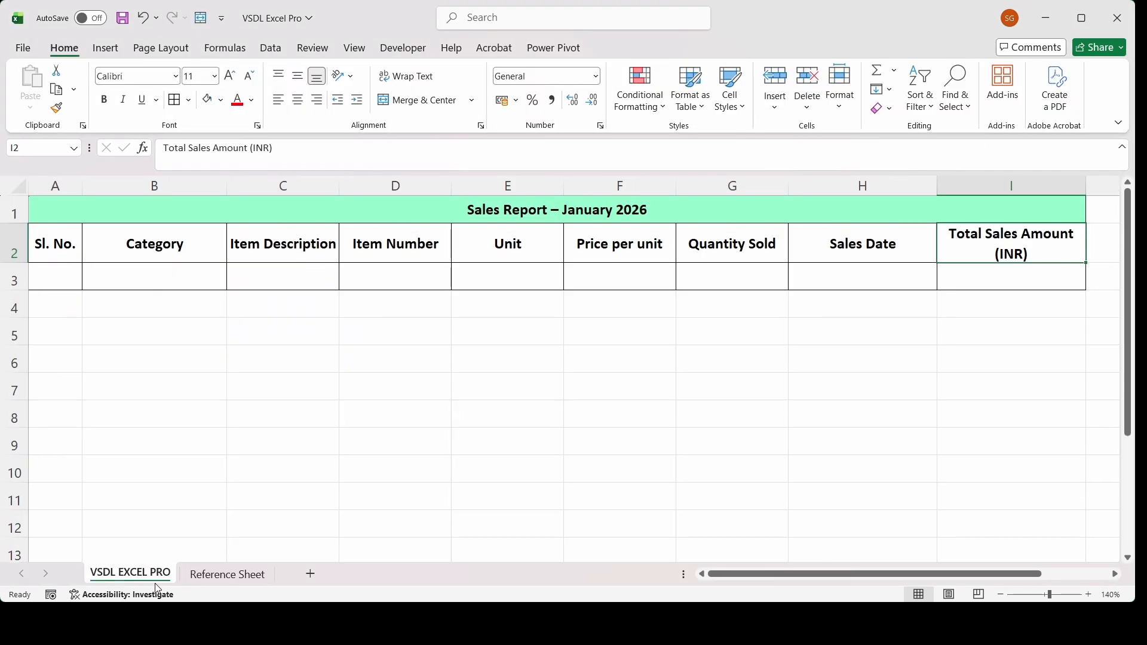
{"action": "left_click", "coordinate": [463, 381]}
{"action": "left_click_drag", "start_coordinate": [464, 381], "coordinate": [630, 251]}
{"action": "left_click", "coordinate": [639, 256]}
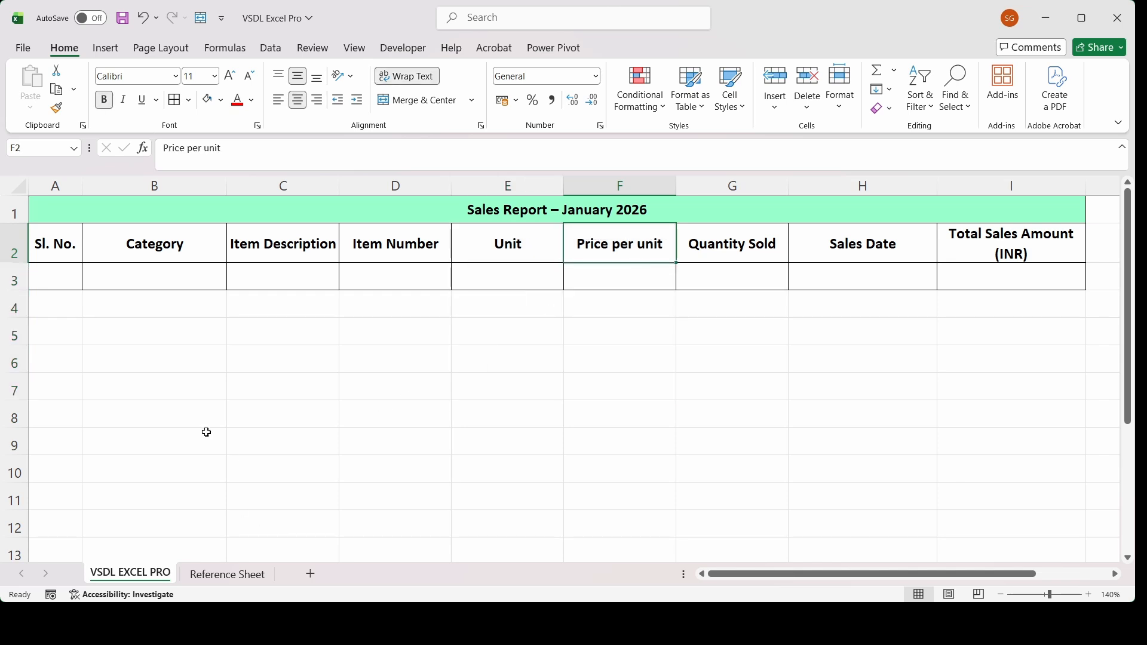
{"action": "left_click", "coordinate": [184, 270]}
{"action": "key", "text": "Left"}
{"action": "left_click", "coordinate": [183, 270]}
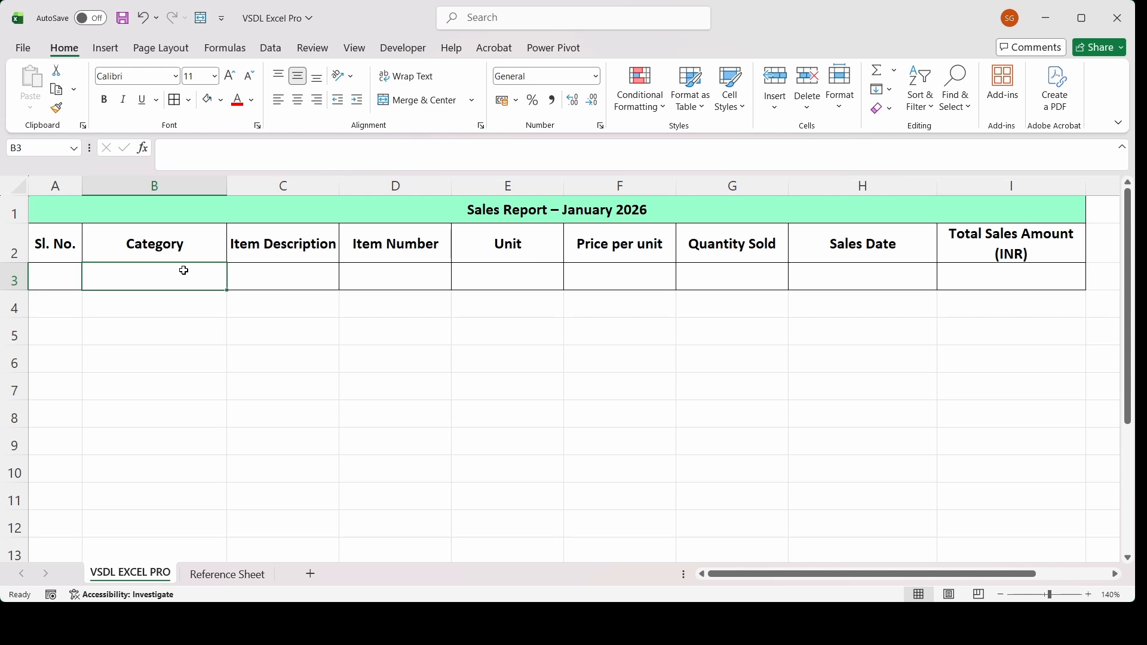
{"action": "key", "text": "Up"}
{"action": "key", "text": "Up"}
{"action": "key", "text": "Down"}
{"action": "key", "text": "Down"}
{"action": "key", "text": "Up"}
{"action": "key", "text": "Down"}
{"action": "key", "text": "Left"}
{"action": "key", "text": "Right"}
{"action": "key", "text": "Up"}
{"action": "key", "text": "Down"}
{"action": "key", "text": "Left"}
{"action": "key", "text": "Right"}
{"action": "key", "text": "Right"}
{"action": "key", "text": "Left"}
{"action": "key", "text": "Right"}
{"action": "key", "text": "Left"}
{"action": "key", "text": "Right"}
{"action": "key", "text": "Right"}
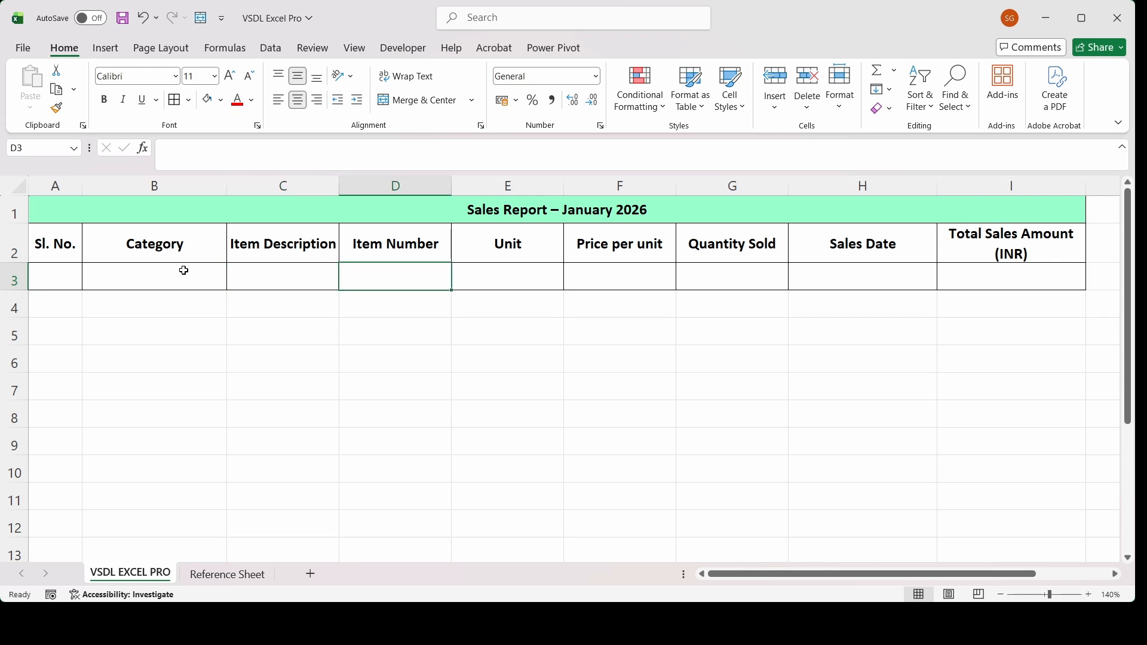
- Enter 1 as the first serial number in cell A3 of the sales report
{"action": "key", "text": "Left"}
{"action": "key", "text": "Left"}
{"action": "key", "text": "Left"}
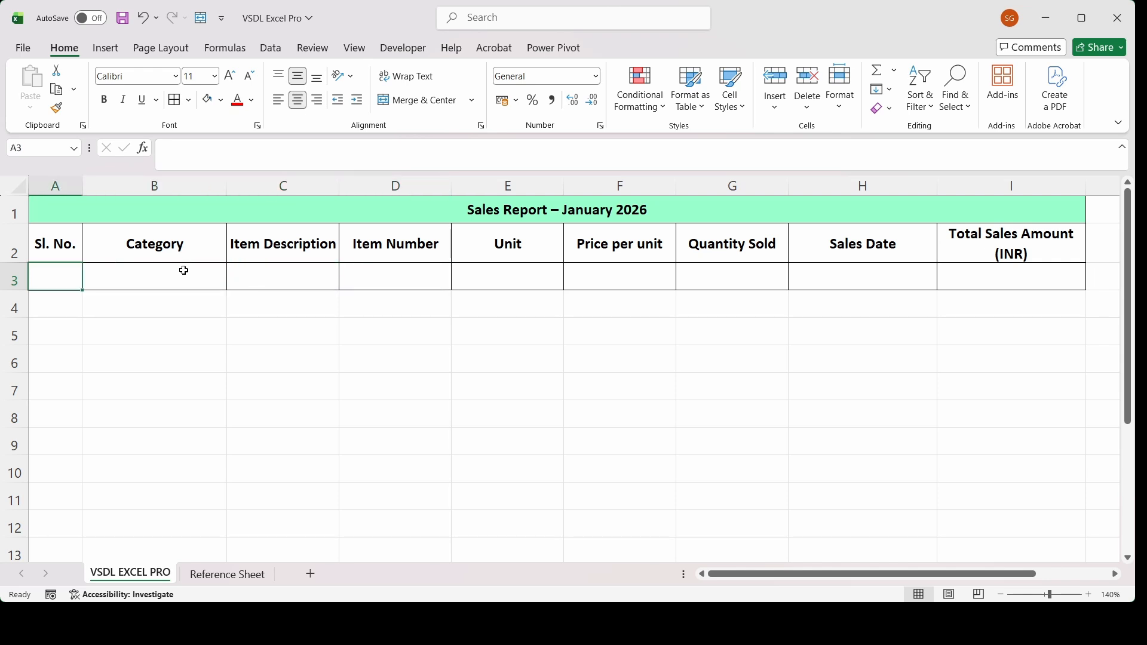
{"action": "key", "text": "Right"}
{"action": "key", "text": "Left"}
{"action": "type", "text": "1"}
{"action": "key", "text": "Right"}
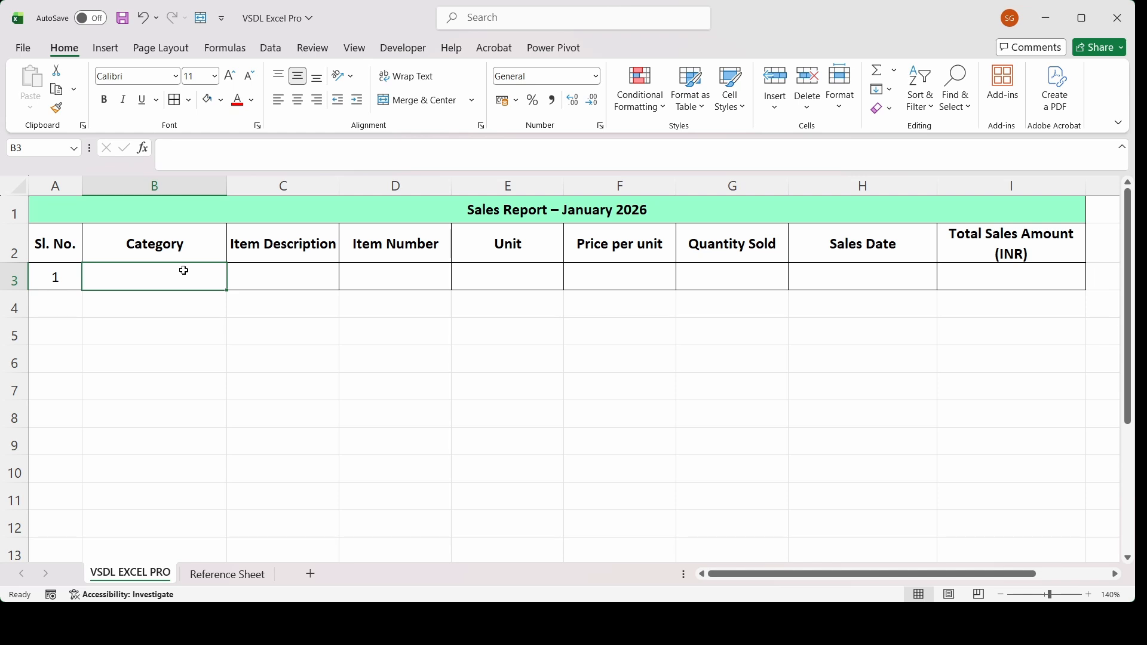
- Examine the category entries in the Reference Sheet's item table, from Rice and Pulses through Cooking oil to the last row
{"action": "left_click", "coordinate": [237, 581]}
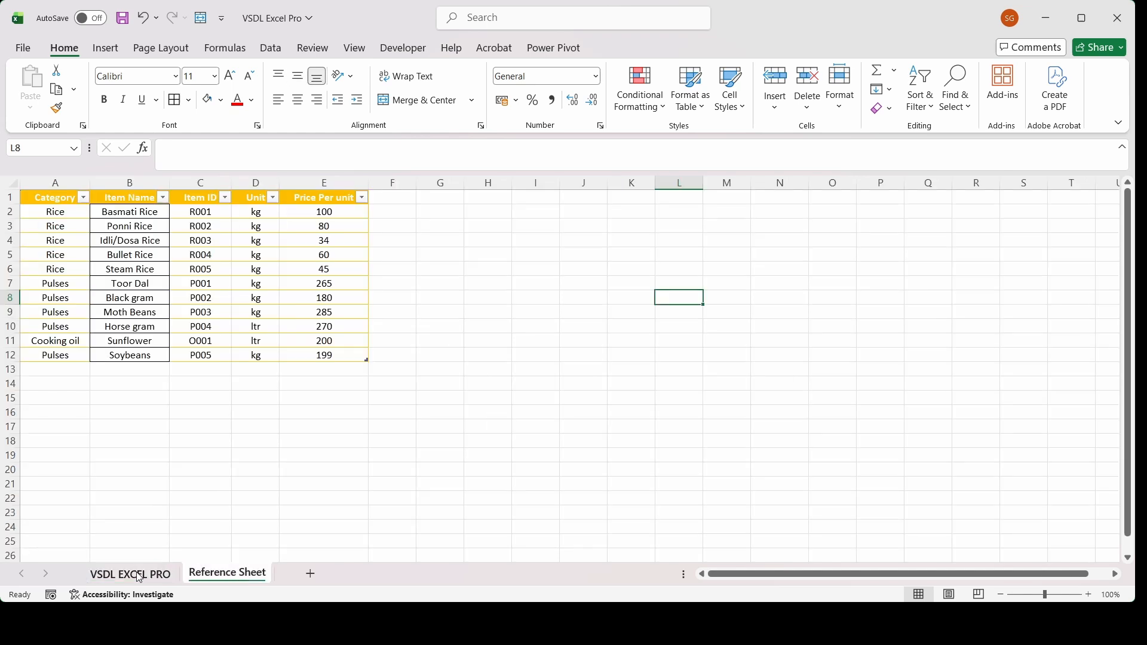
{"action": "left_click", "coordinate": [61, 213]}
{"action": "left_click", "coordinate": [67, 281]}
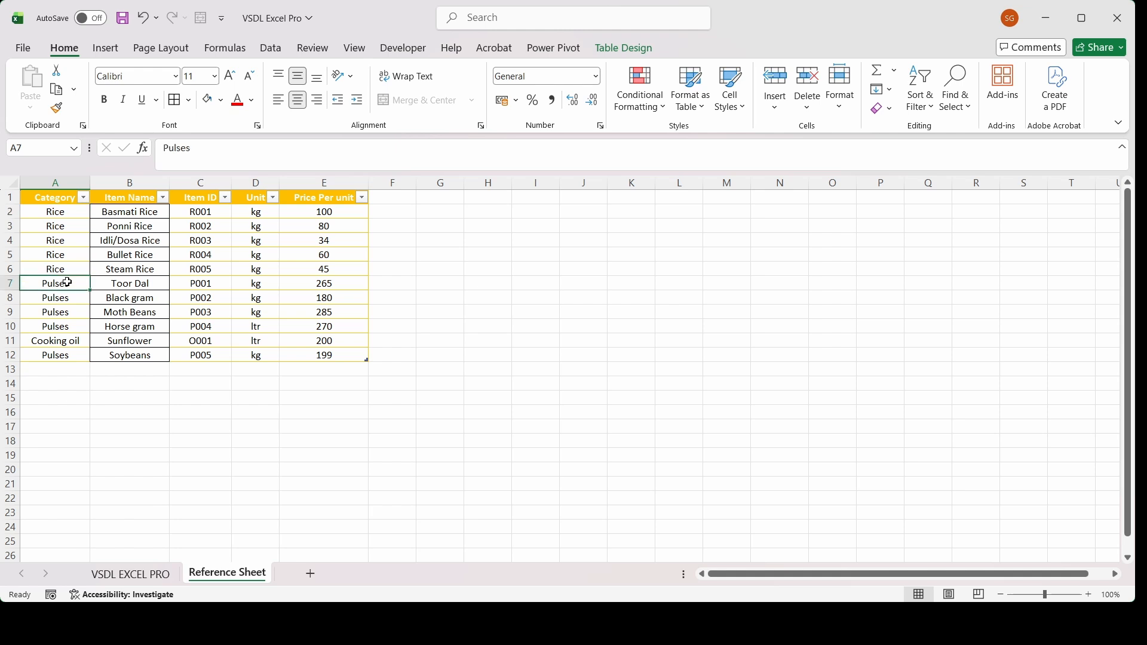
{"action": "left_click", "coordinate": [67, 342]}
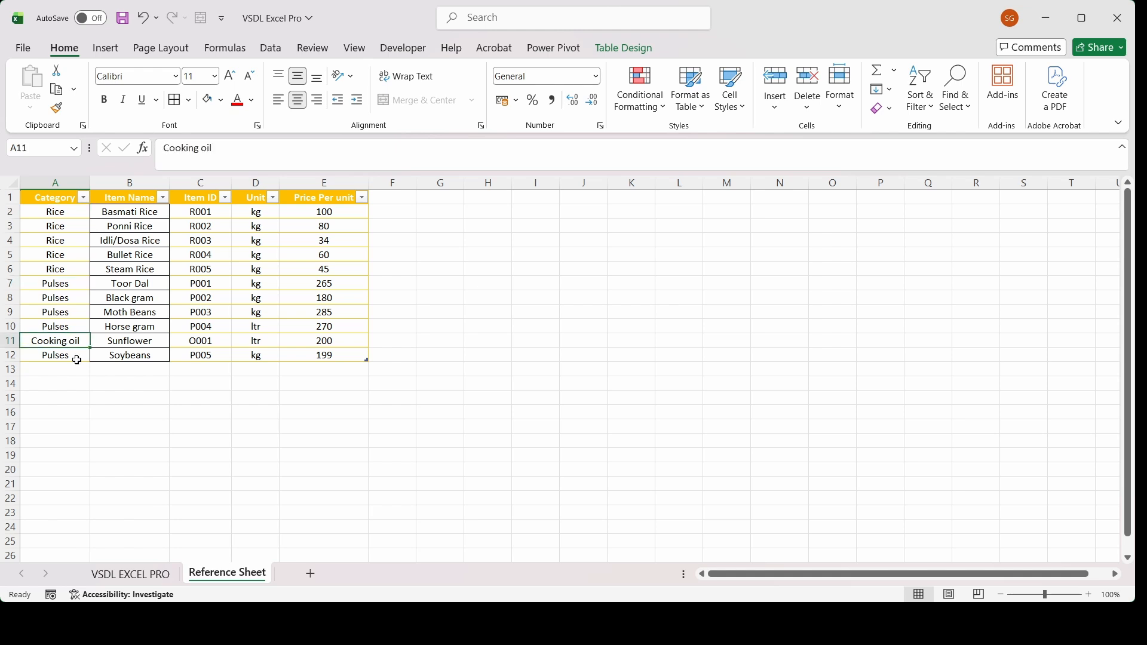
{"action": "left_click", "coordinate": [77, 361]}
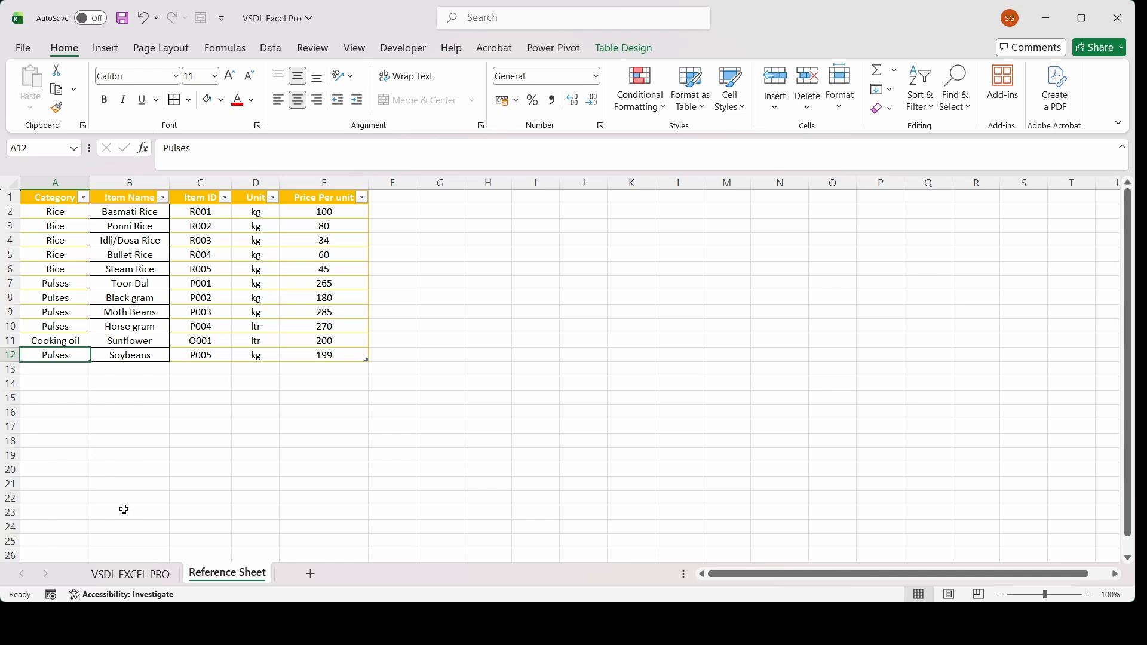
{"action": "left_click", "coordinate": [94, 397]}
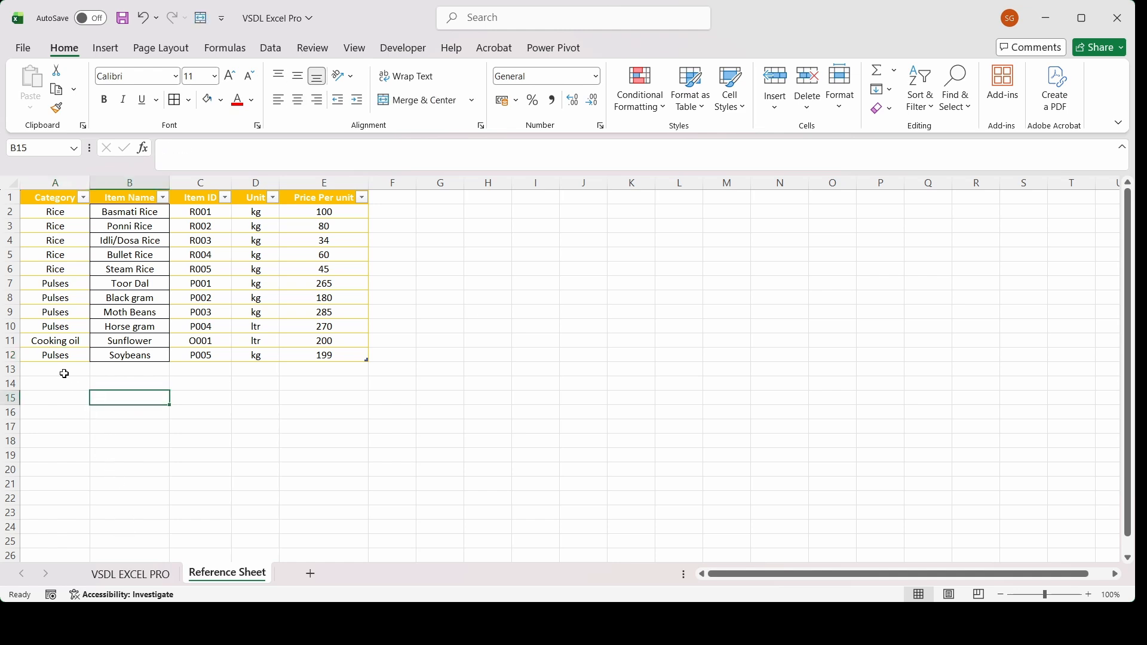
- Insert two blank rows above the Soybeans row in the item table
{"action": "left_click", "coordinate": [10, 355]}
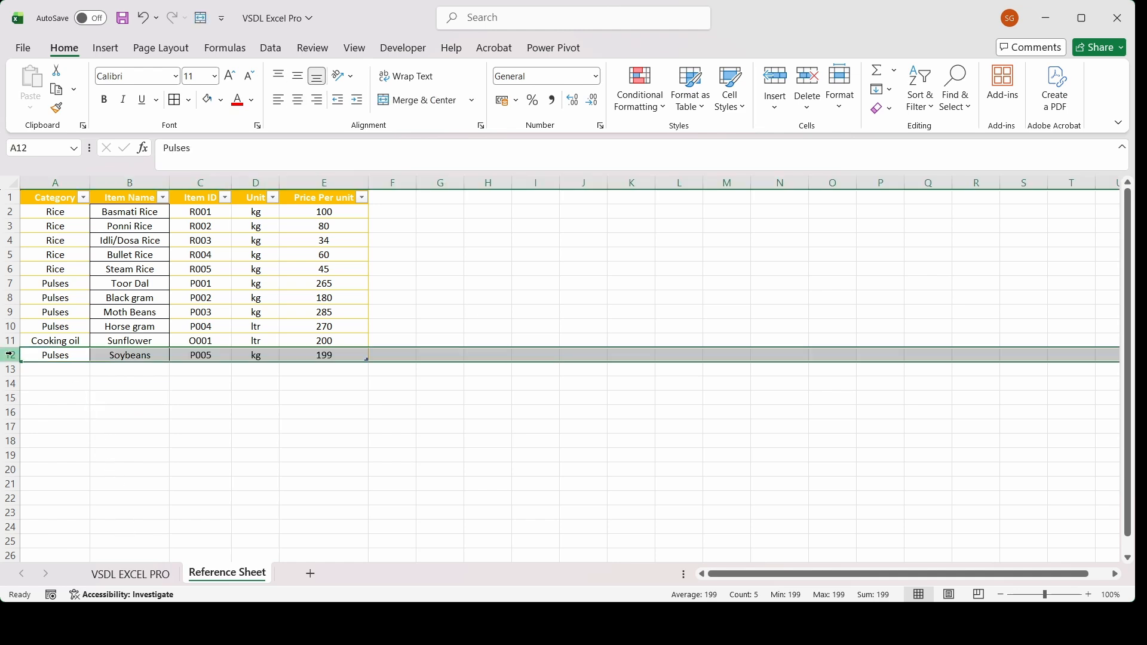
{"action": "key", "text": "ctrl+shift+plus"}
{"action": "left_click", "coordinate": [393, 398]}
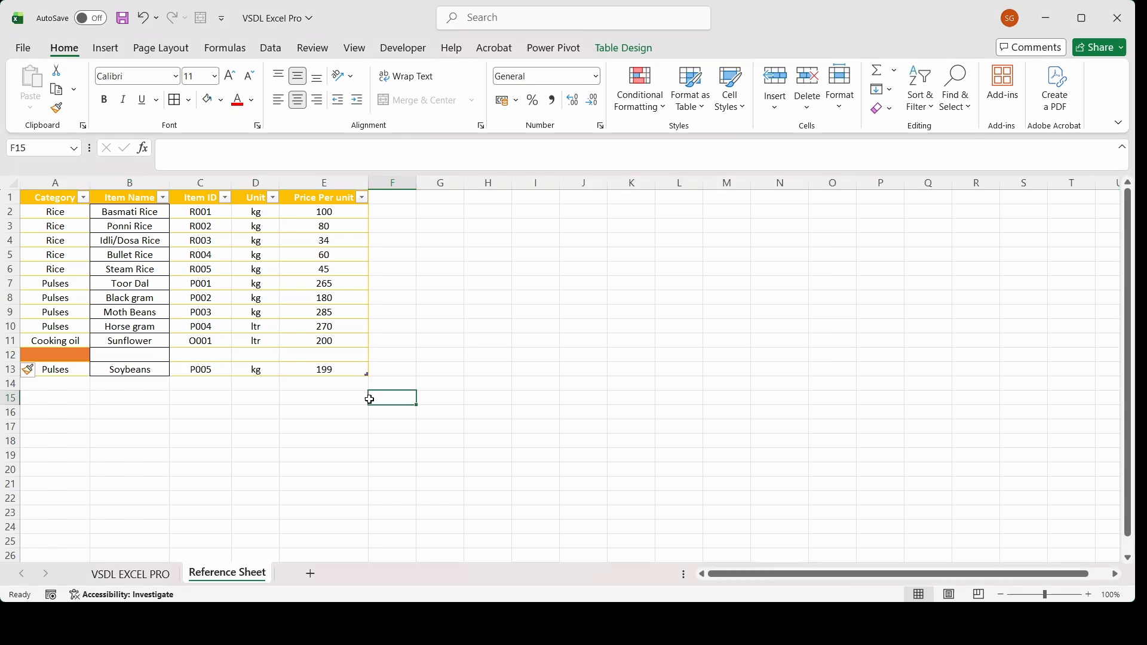
{"action": "left_click", "coordinate": [354, 372]}
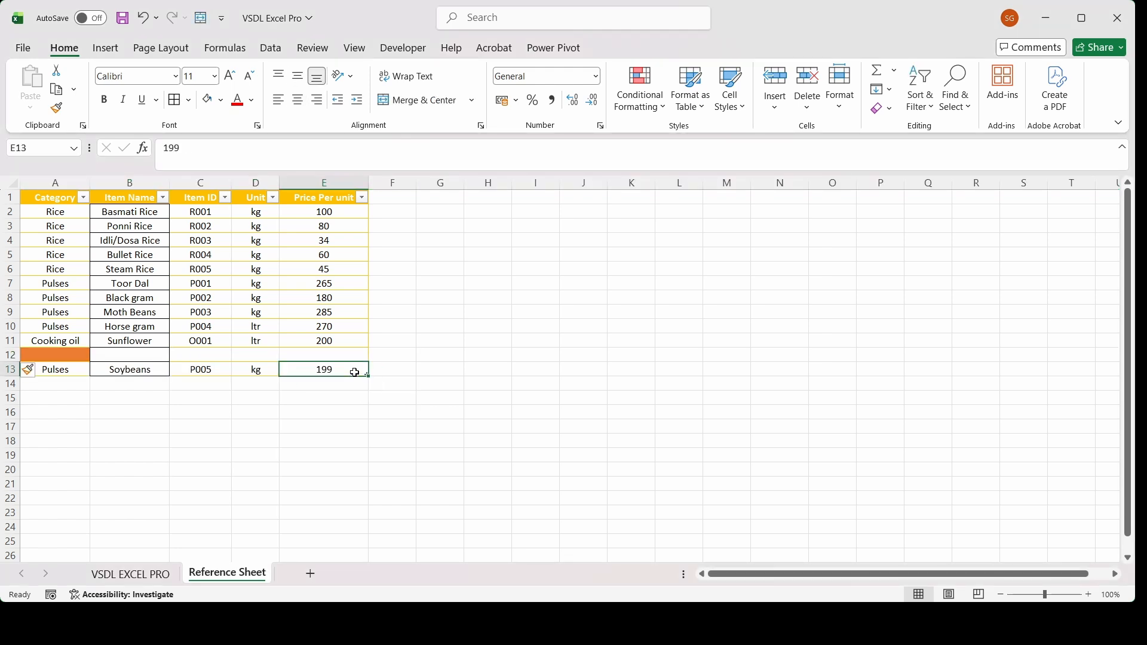
{"action": "left_click", "coordinate": [12, 353]}
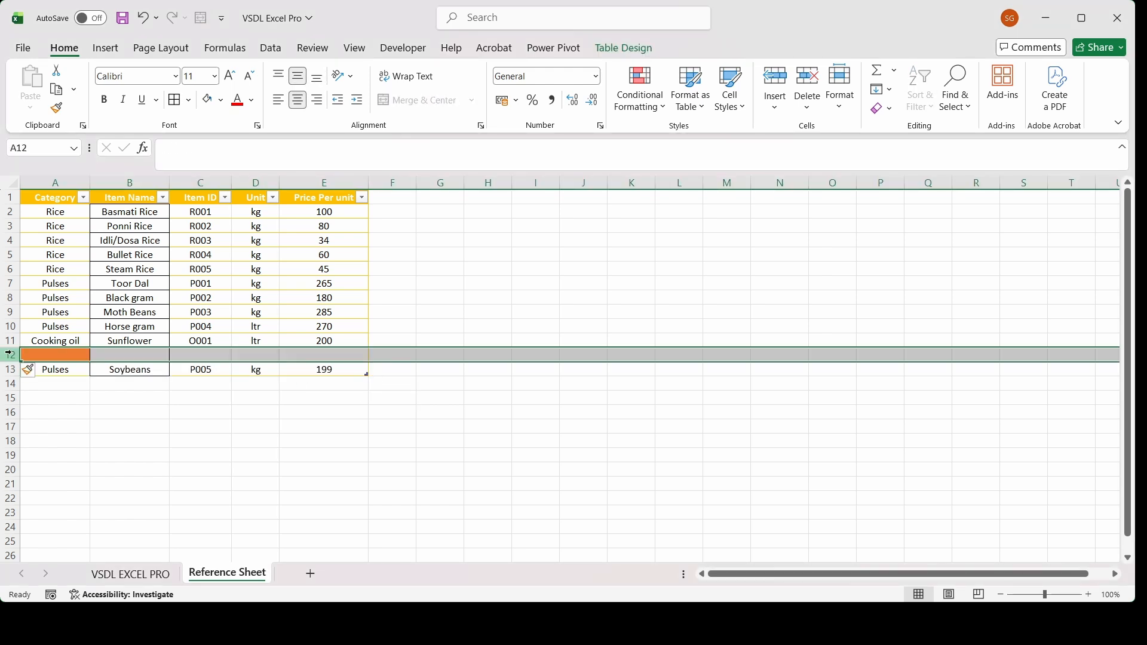
{"action": "key", "text": "ctrl+shift+plus"}
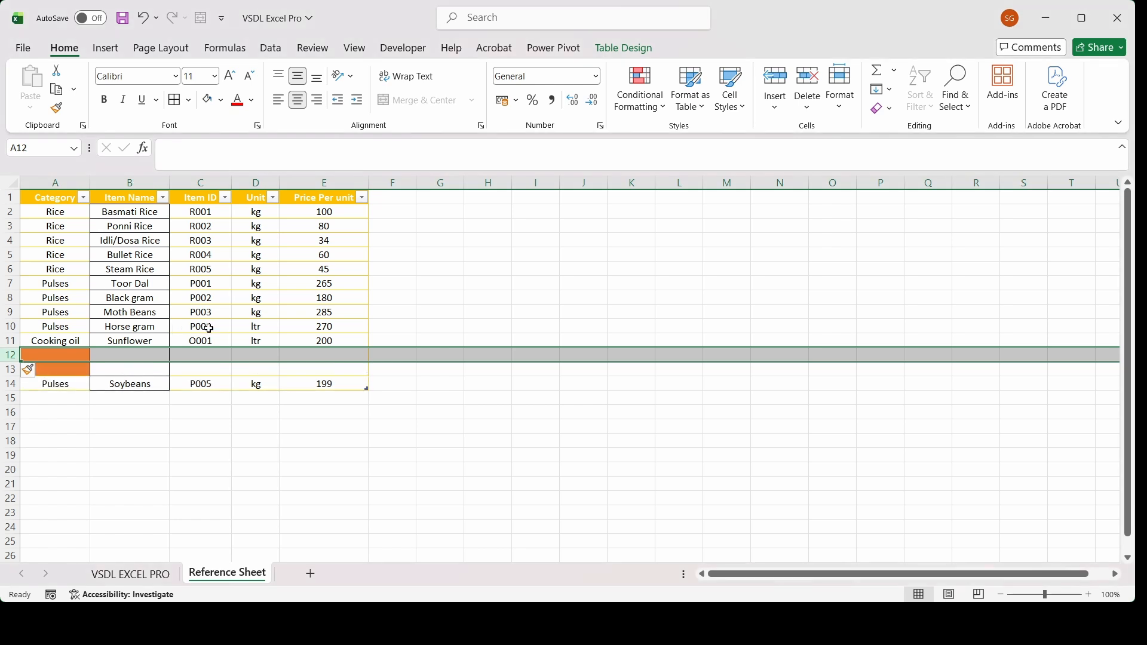
{"action": "left_click", "coordinate": [373, 328]}
- Enter Personal Care as the category in cell A12 of the item table
{"action": "left_click", "coordinate": [57, 356]}
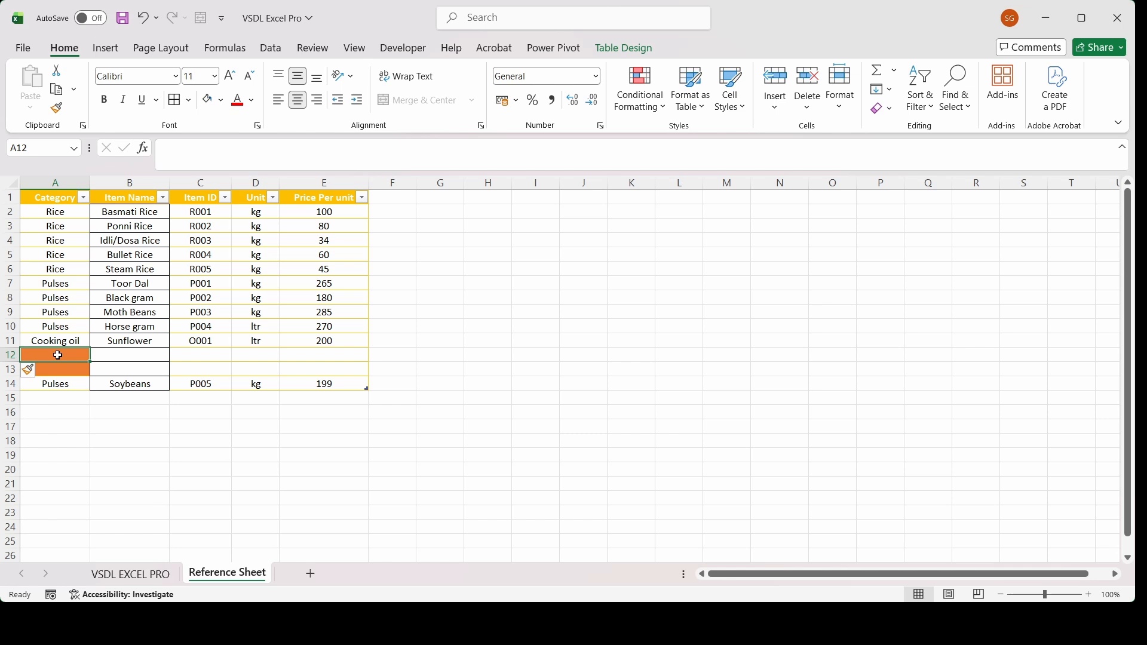
{"action": "type", "text": "Personal C"}
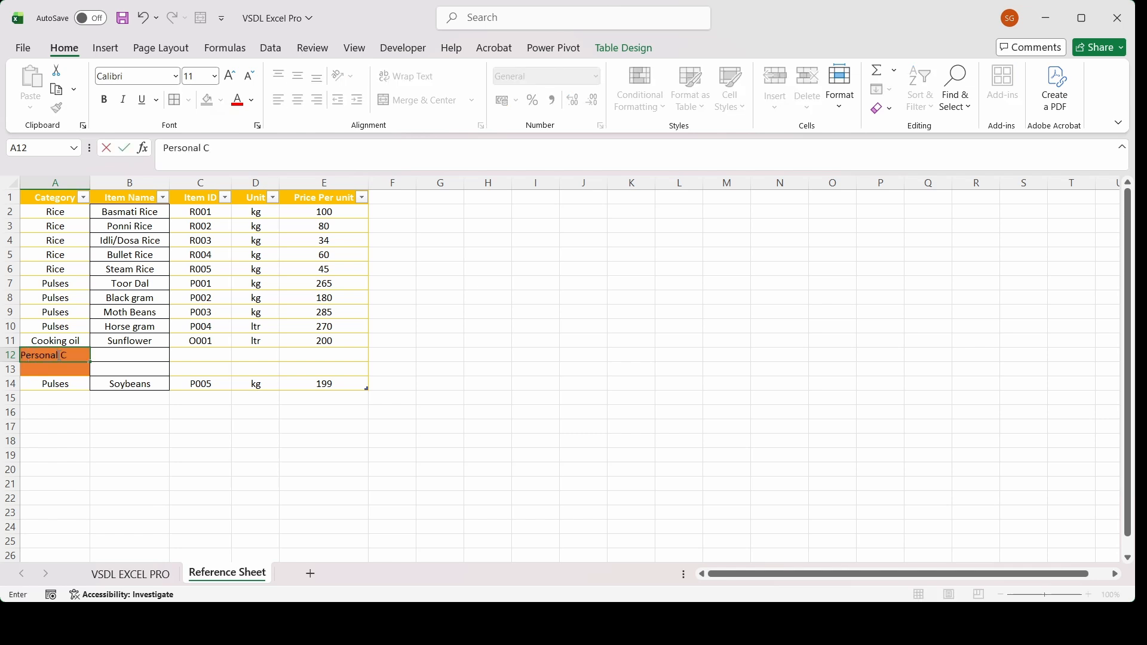
{"action": "type", "text": "are"}
{"action": "key", "text": "Tab"}
{"action": "key", "text": "Left"}
{"action": "type", "text": "P"}
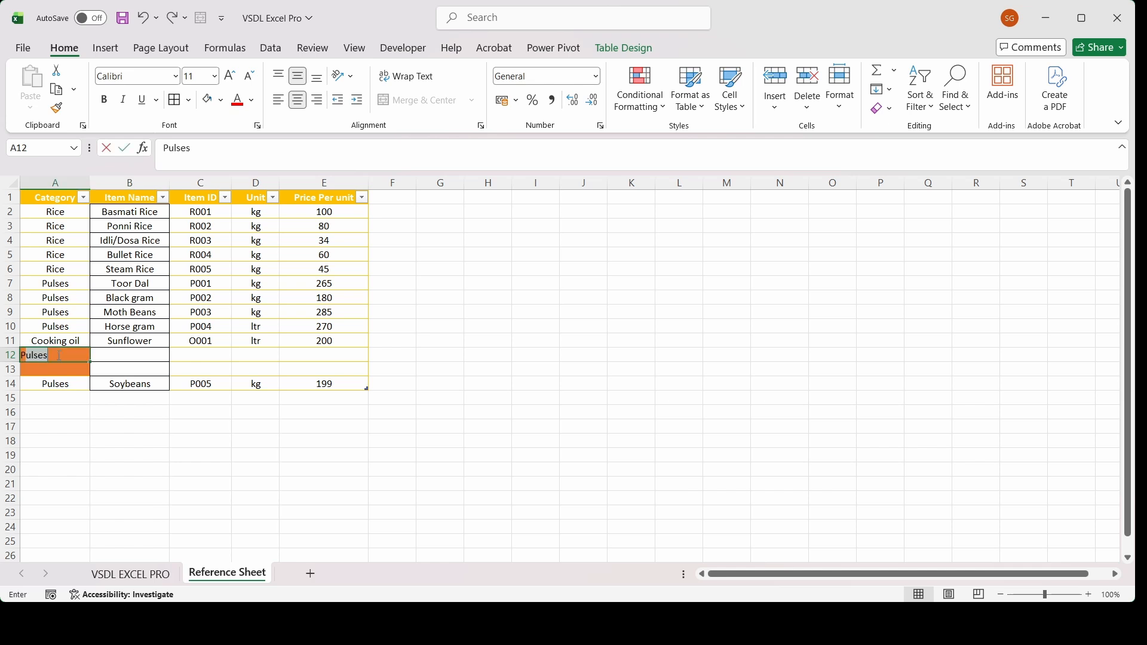
{"action": "type", "text": "ersonal Care"}
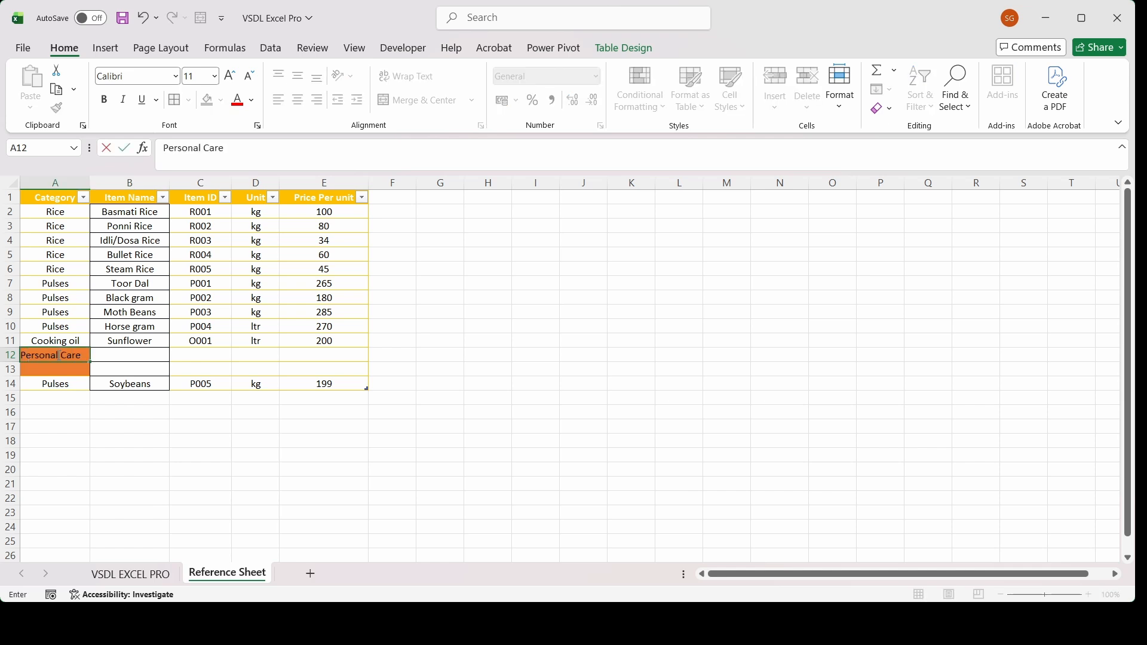
{"action": "key", "text": "Return"}
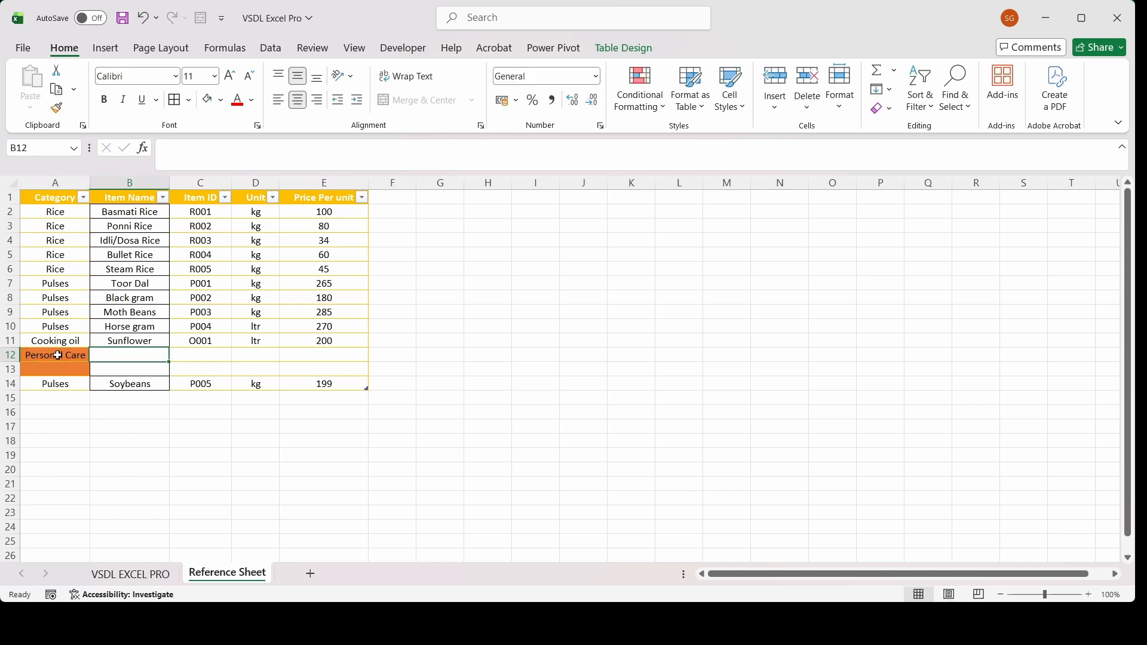
- Delete rows 12 and 13, the inserted Personal Care row and the blank row below it, from the item table
{"action": "left_click", "coordinate": [10, 370]}
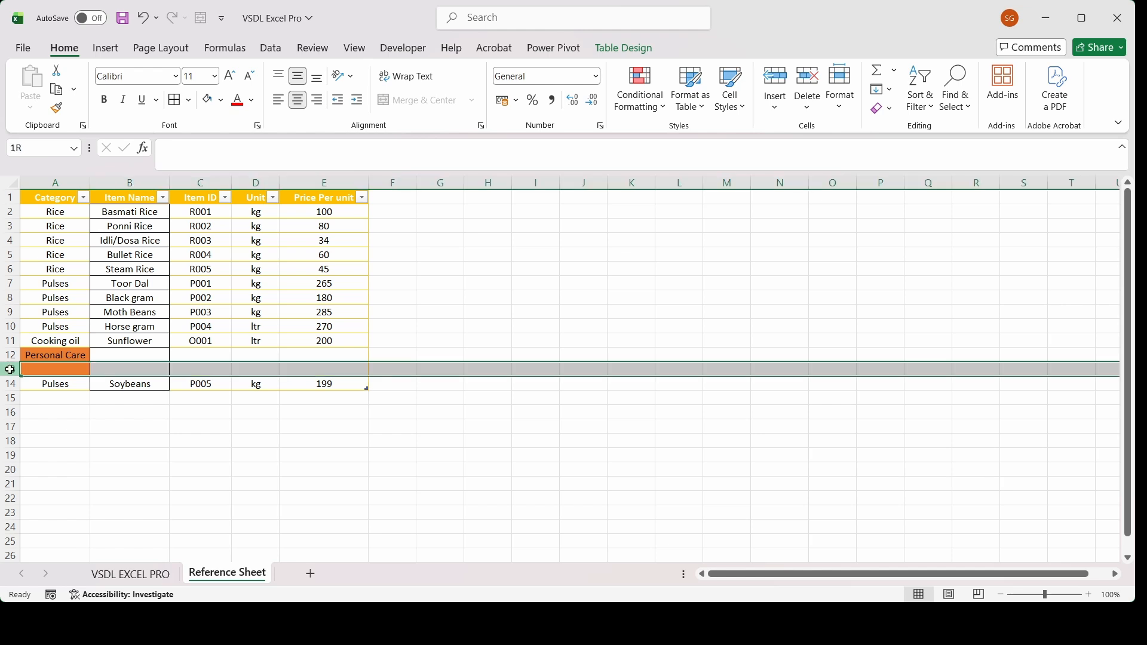
{"action": "left_click_drag", "start_coordinate": [11, 355], "coordinate": [11, 370]}
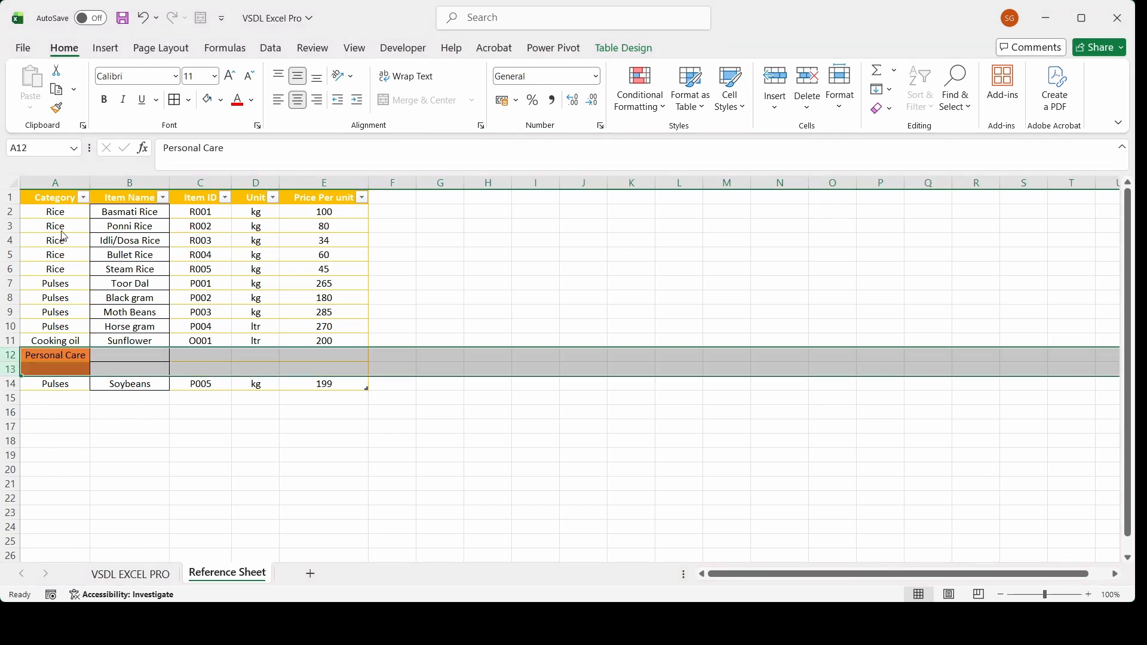
{"action": "key", "text": "ctrl+minus"}
{"action": "left_click", "coordinate": [198, 311]}
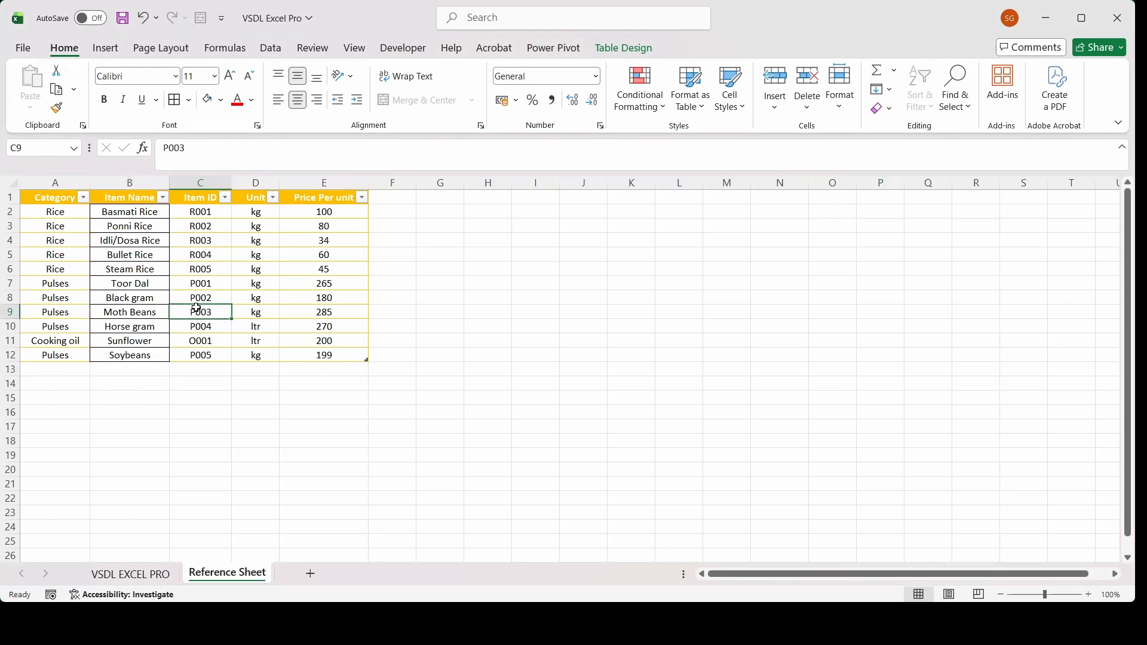
{"action": "left_click", "coordinate": [317, 352]}
- Compare the sales report's Category entry cell with the Soybeans row of the item table on the Reference Sheet
{"action": "left_click", "coordinate": [149, 575]}
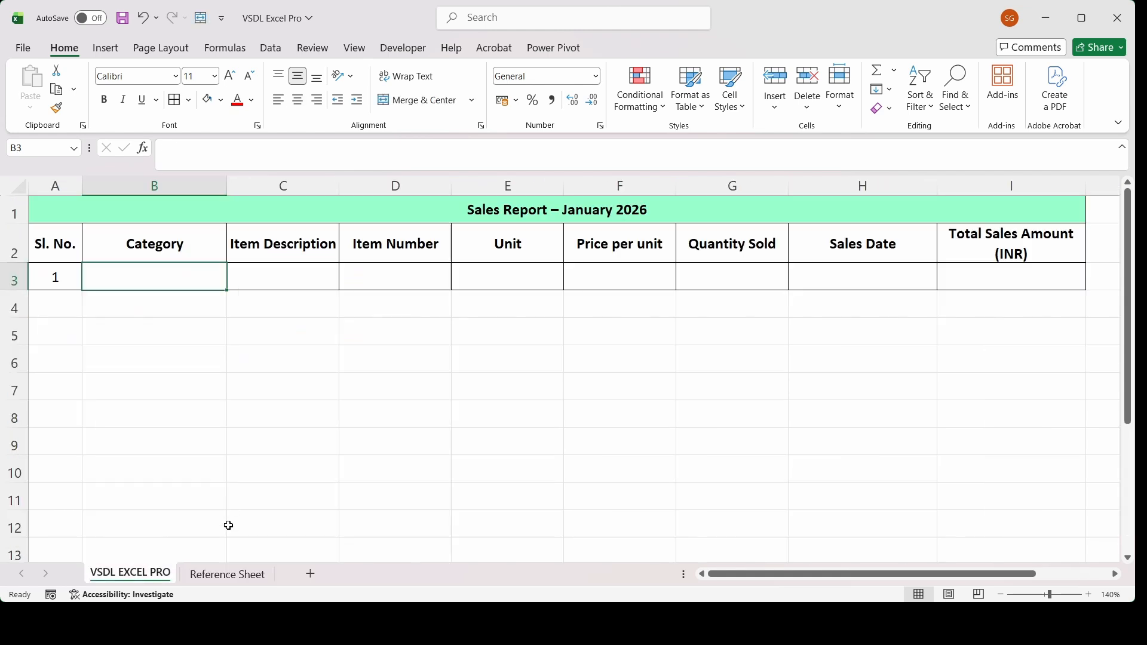
{"action": "left_click", "coordinate": [222, 575]}
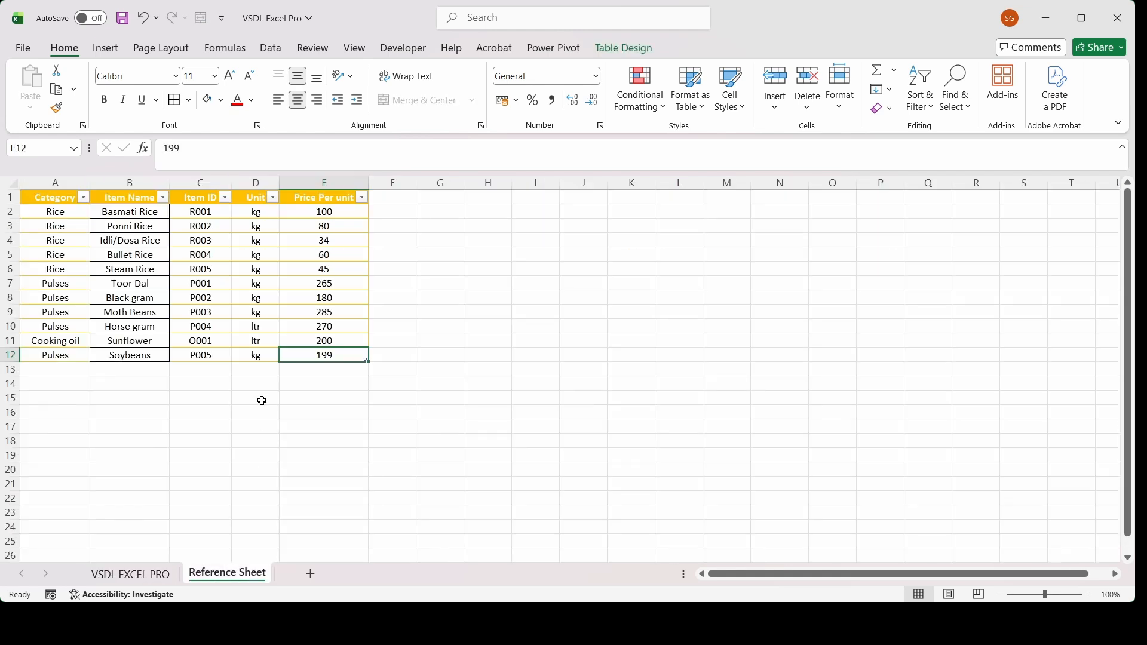
{"action": "left_click", "coordinate": [149, 357]}
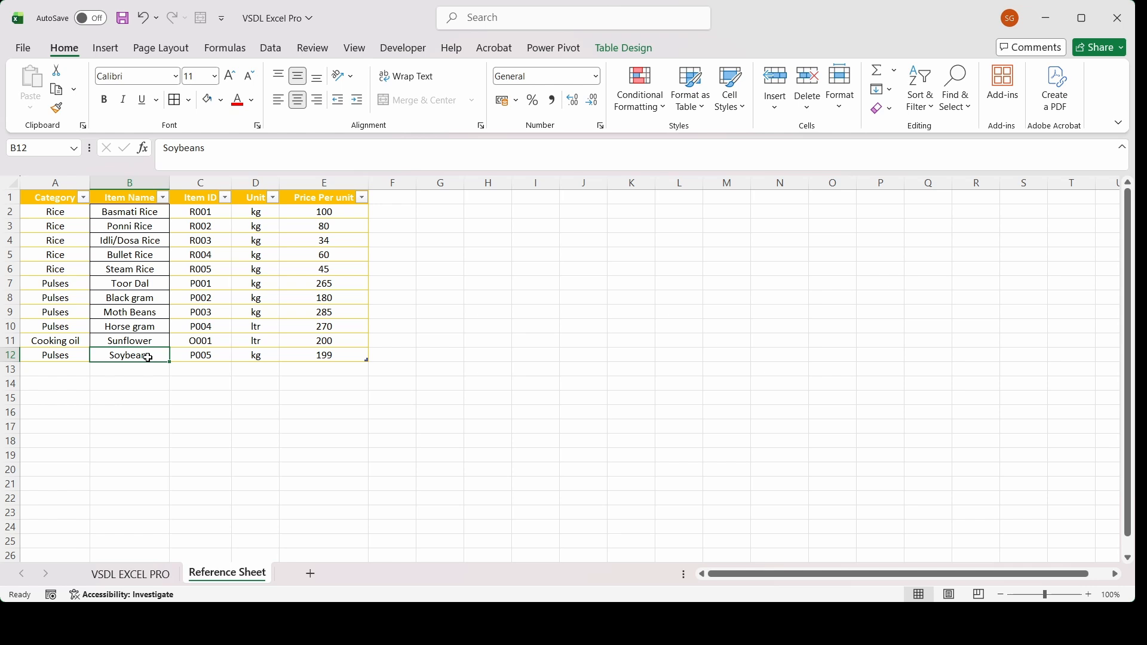
{"action": "left_click", "coordinate": [65, 355]}
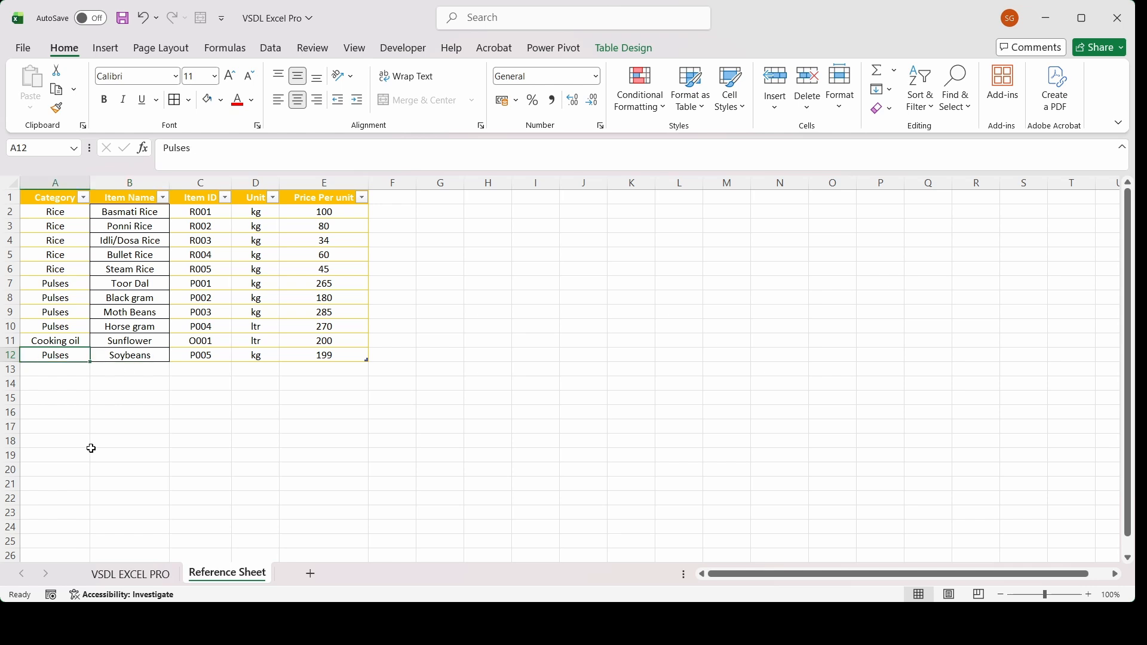
{"action": "left_click", "coordinate": [131, 575]}
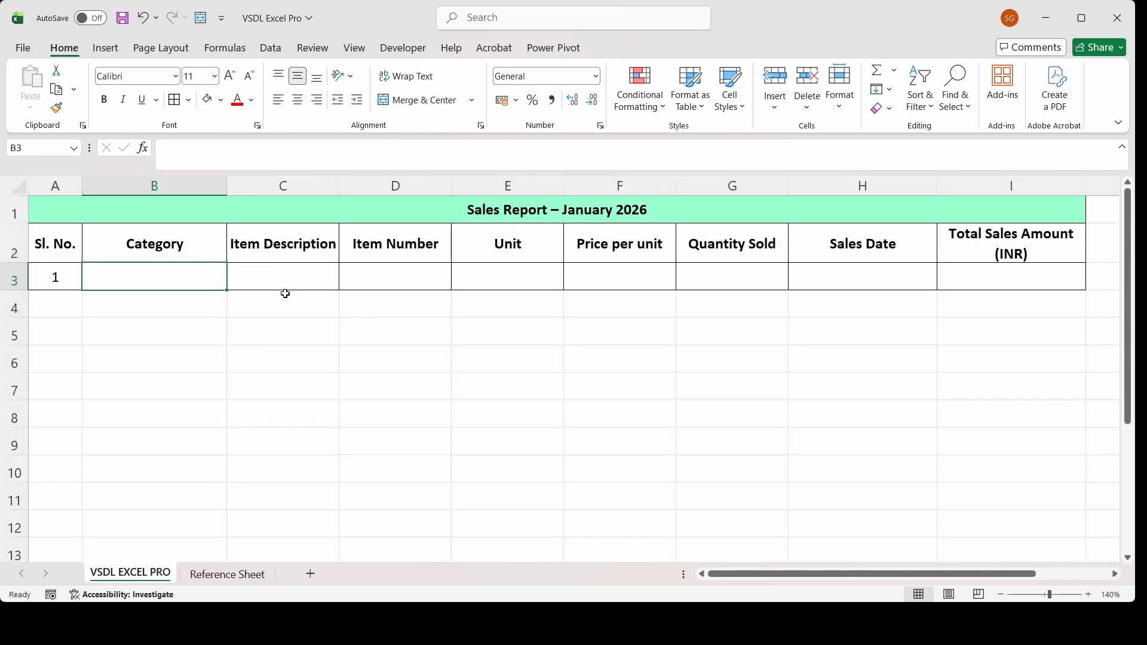
- List the distinct item categories from cell H2 of the Reference Sheet with =UNIQUE(Item_Master[Category])
{"action": "left_click", "coordinate": [252, 574]}
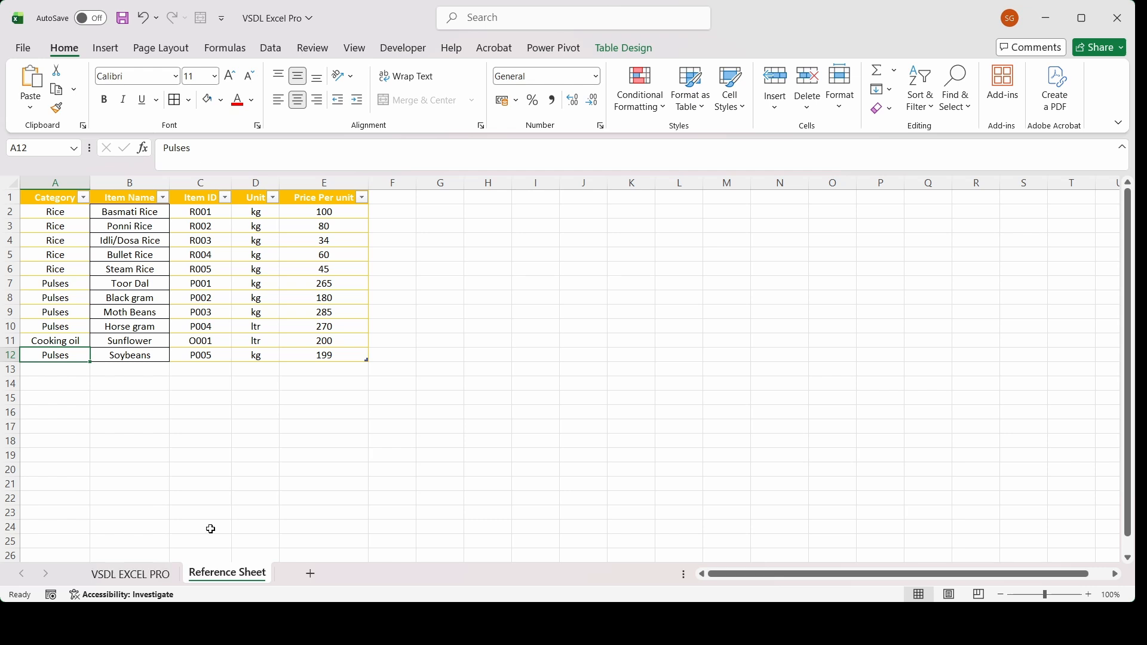
{"action": "left_click", "coordinate": [507, 216]}
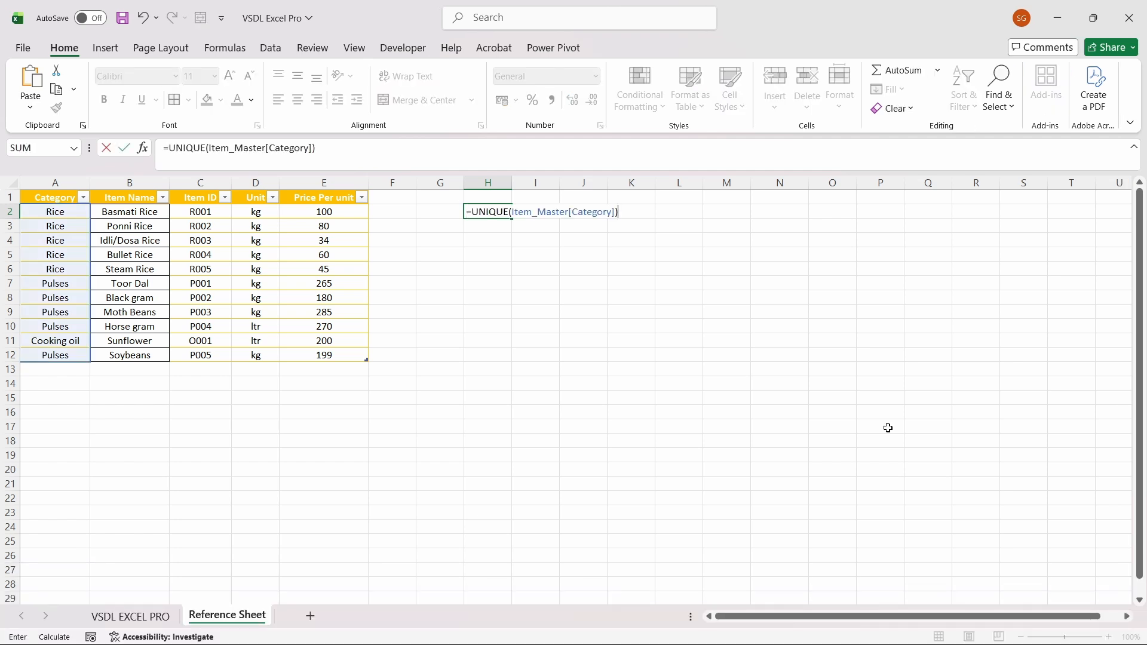
{"action": "key", "text": "Return"}
{"action": "key", "text": "Up"}
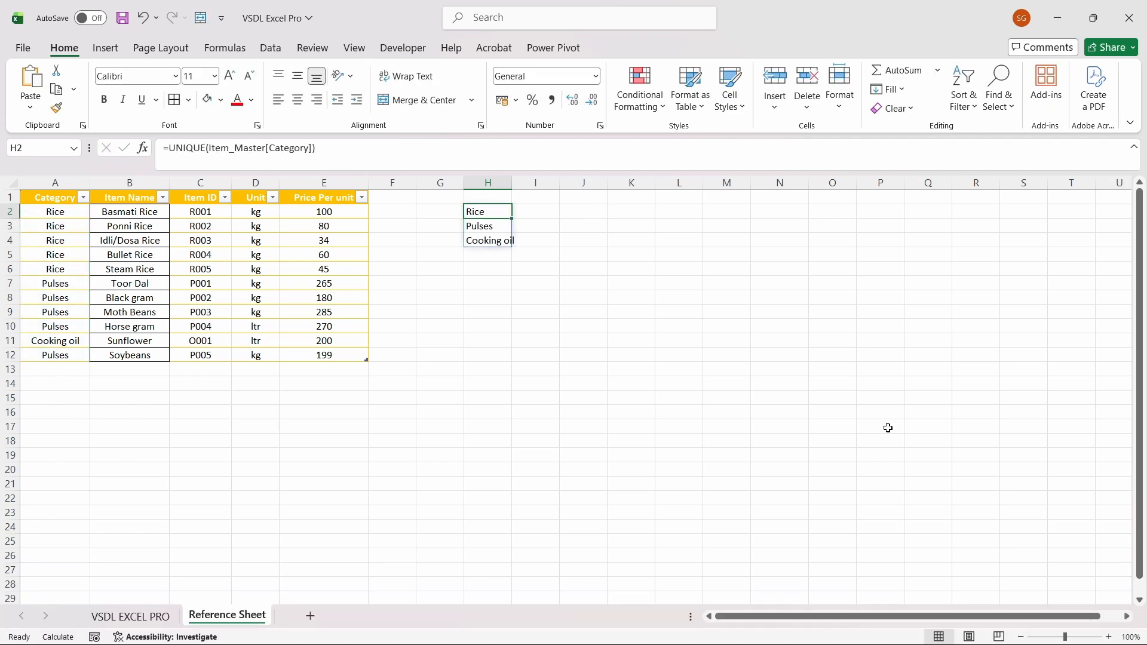
{"action": "left_click", "coordinate": [675, 457]}
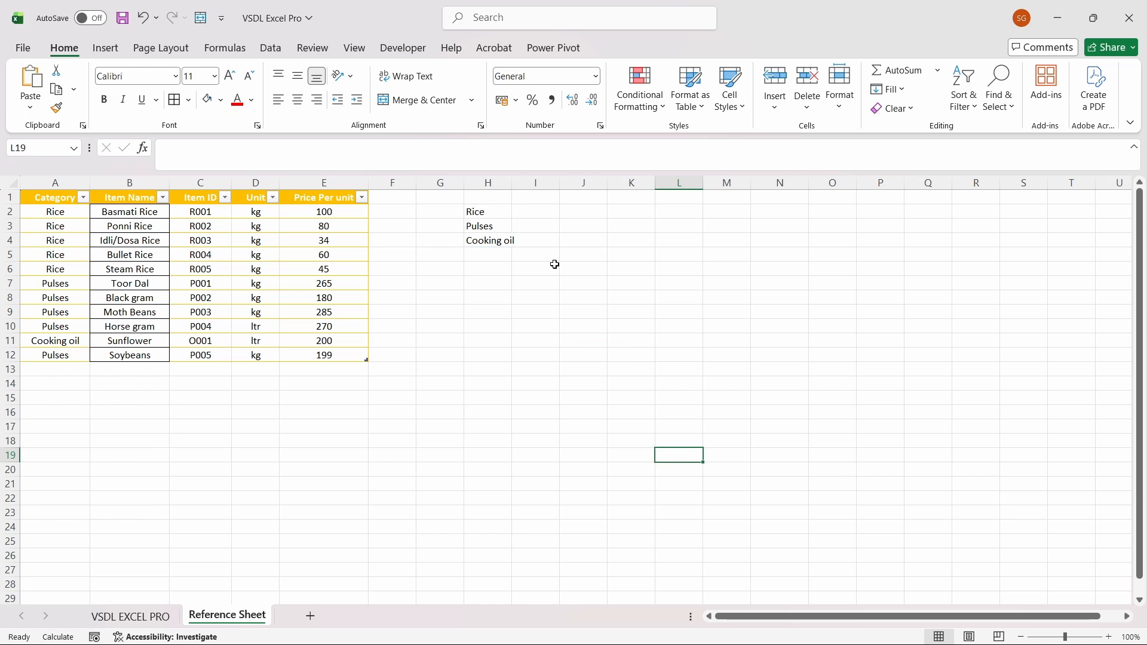
- Add a data validation drop-down to Category cell B3 of the sales report, sourced from the unique category list on the Reference Sheet
{"action": "left_click", "coordinate": [485, 216]}
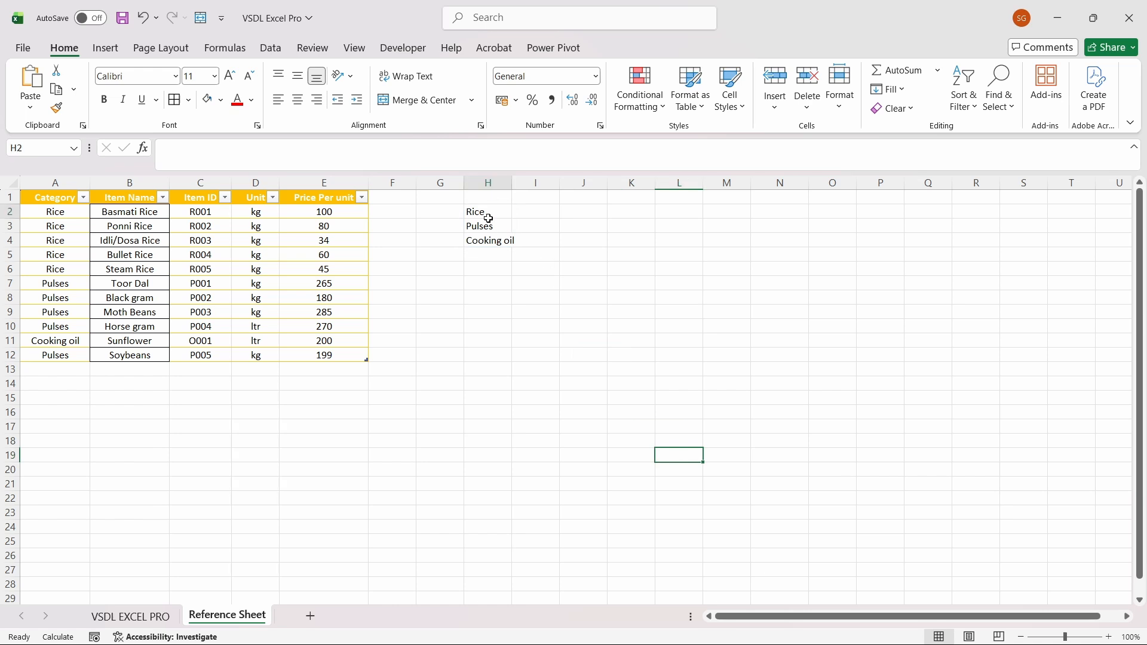
{"action": "left_click", "coordinate": [472, 285]}
{"action": "left_click", "coordinate": [130, 617]}
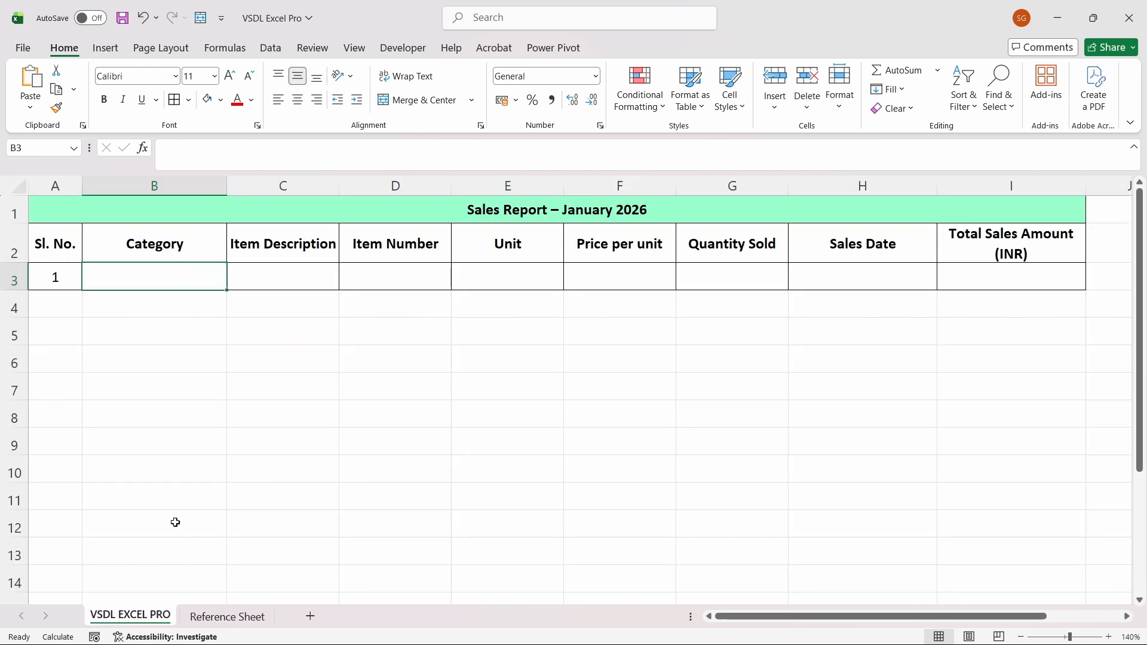
{"action": "left_click", "coordinate": [270, 48]}
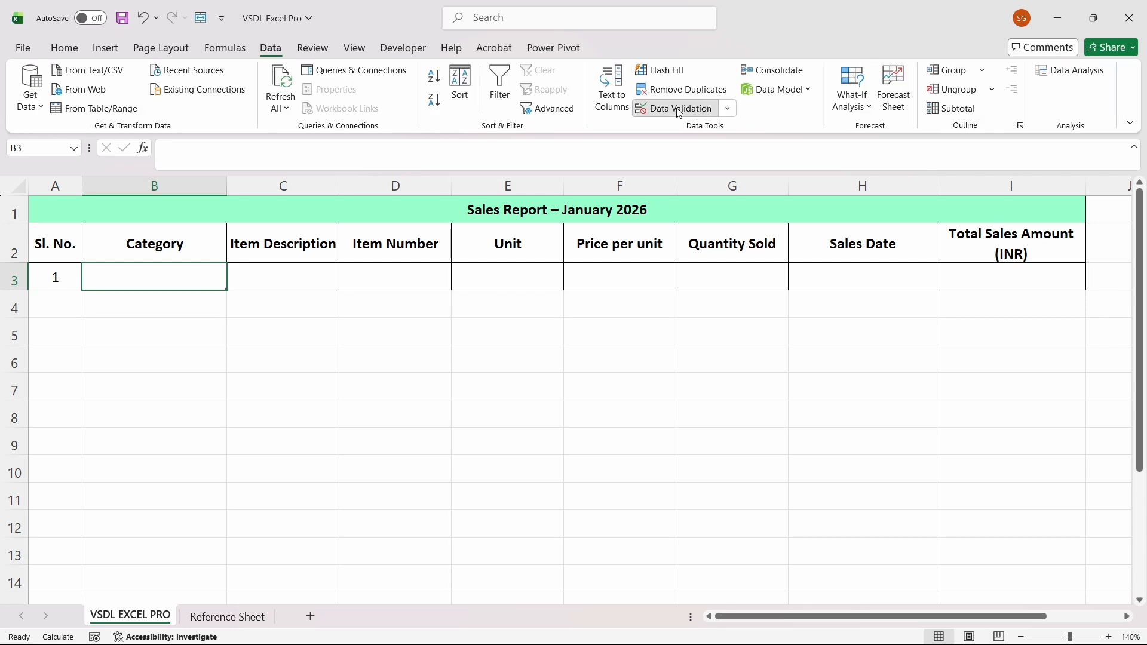
{"action": "left_click", "coordinate": [677, 109]}
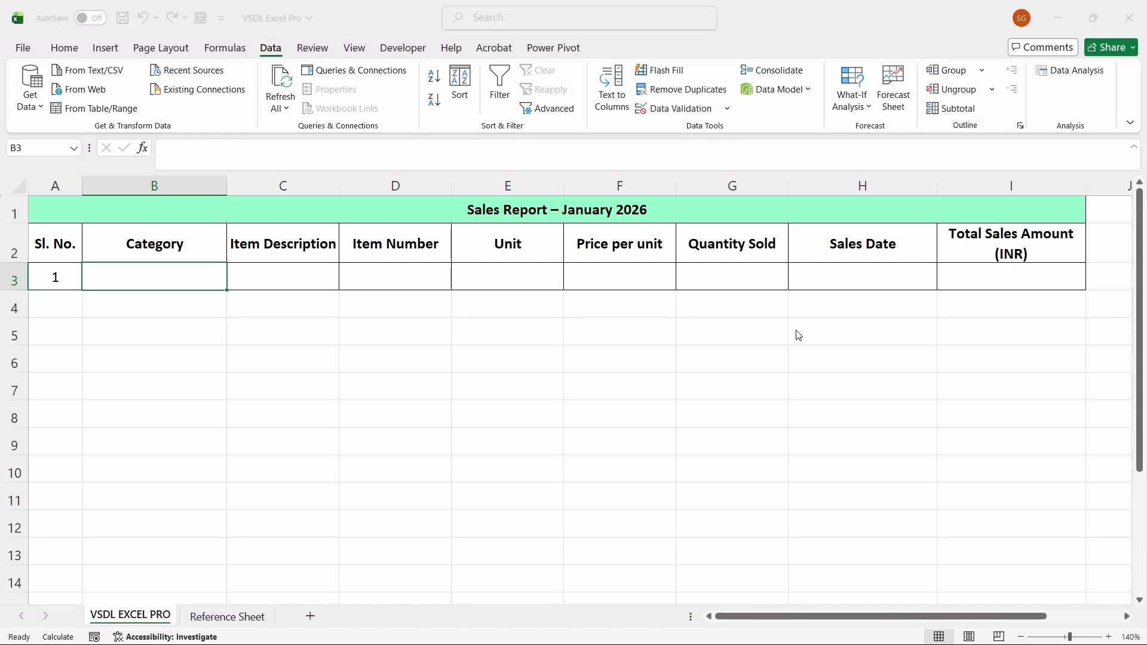
{"action": "left_click", "coordinate": [942, 345]}
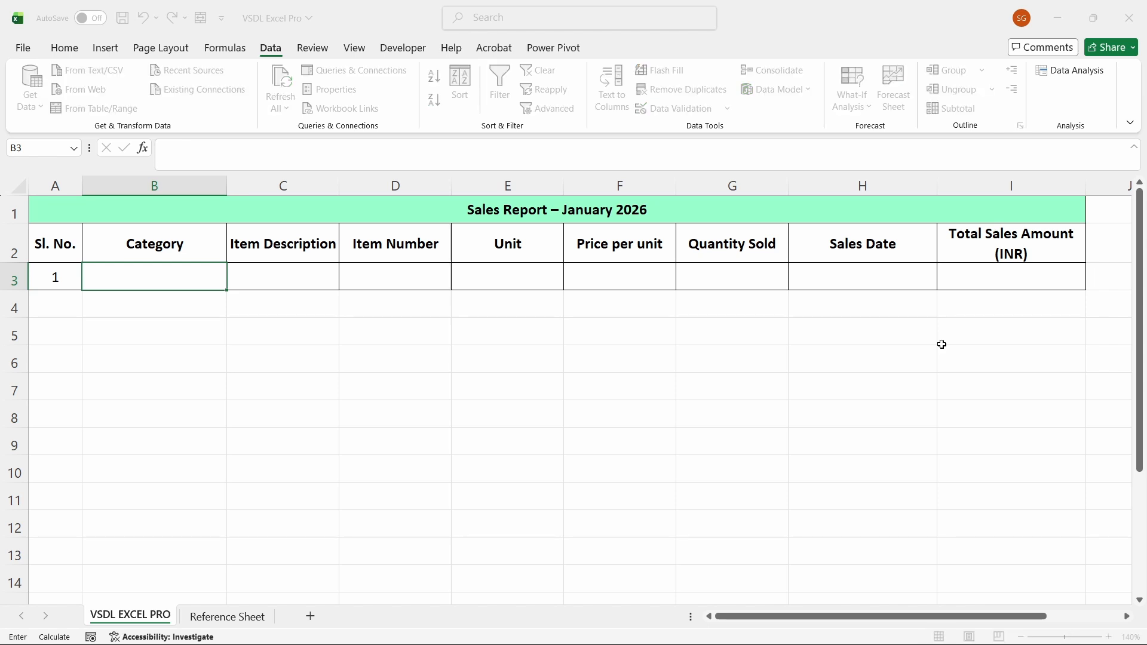
{"action": "left_click", "coordinate": [238, 621]}
{"action": "left_click", "coordinate": [493, 182]}
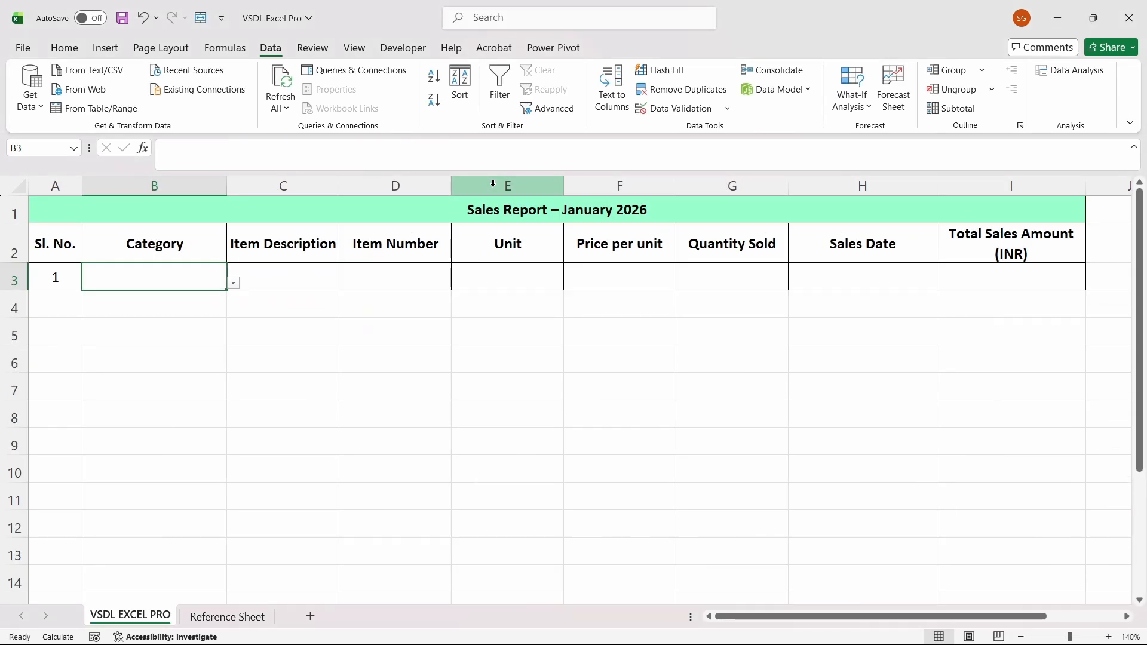
{"action": "left_click", "coordinate": [329, 353]}
- Choose Rice as the category in cell B3 of the sales report
{"action": "left_click", "coordinate": [215, 285]}
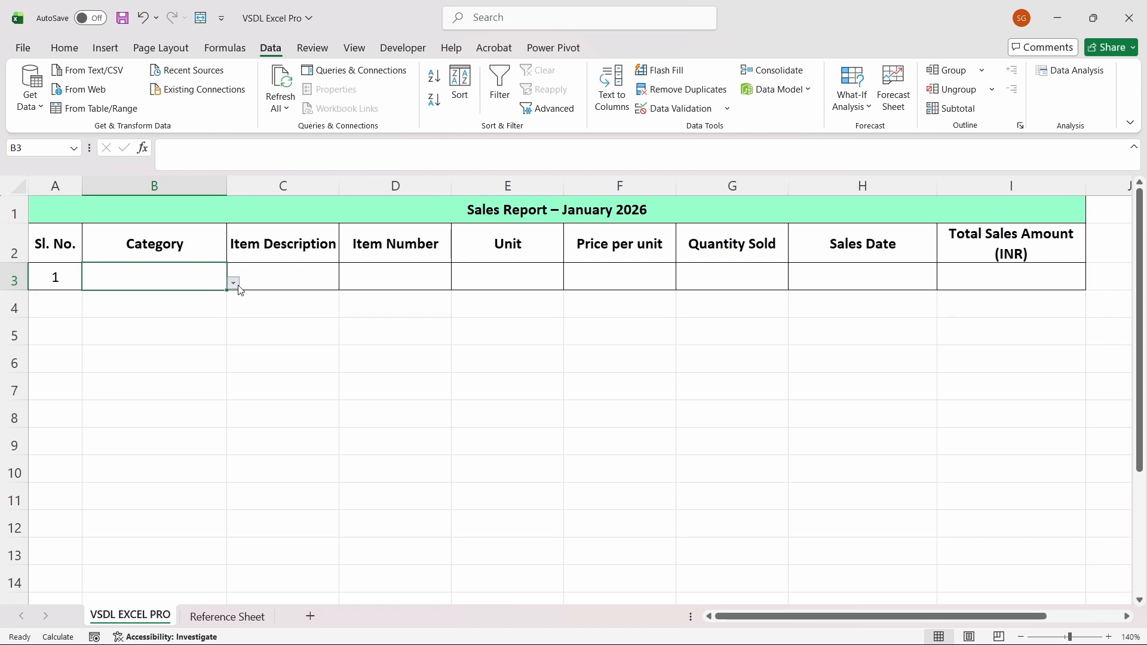
{"action": "type", "text": "Rice"}
{"action": "key", "text": "ctrl+Return"}
- Compare the unique category list in column H of the Reference Sheet with the Category drop-down in cell B3
{"action": "left_click", "coordinate": [206, 620]}
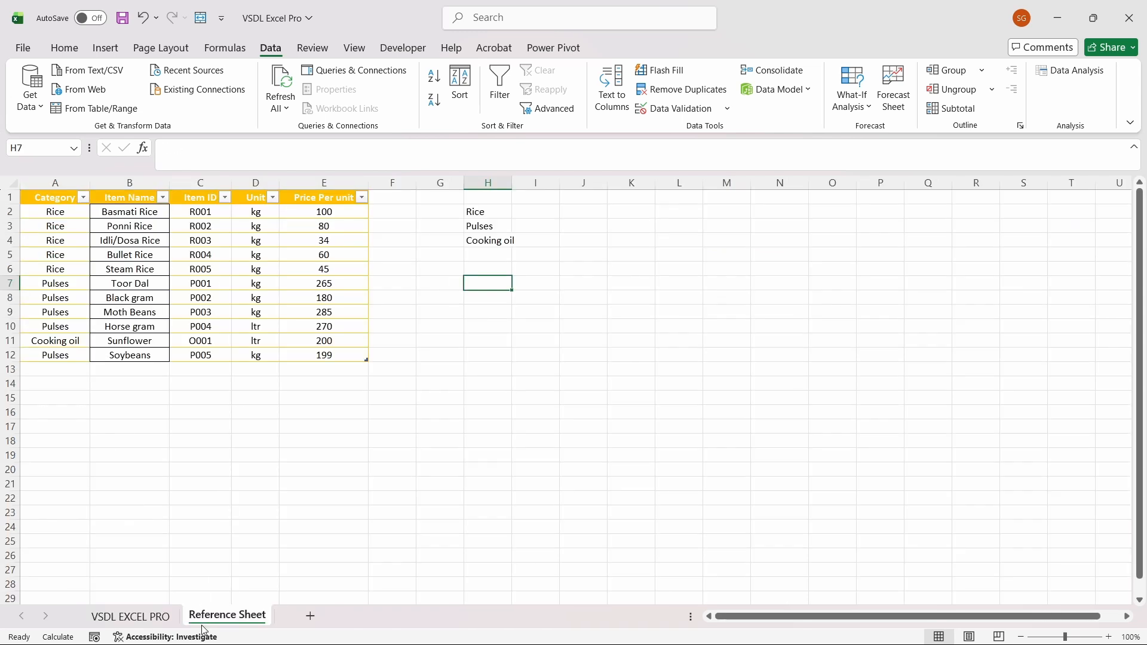
{"action": "left_click", "coordinate": [493, 230]}
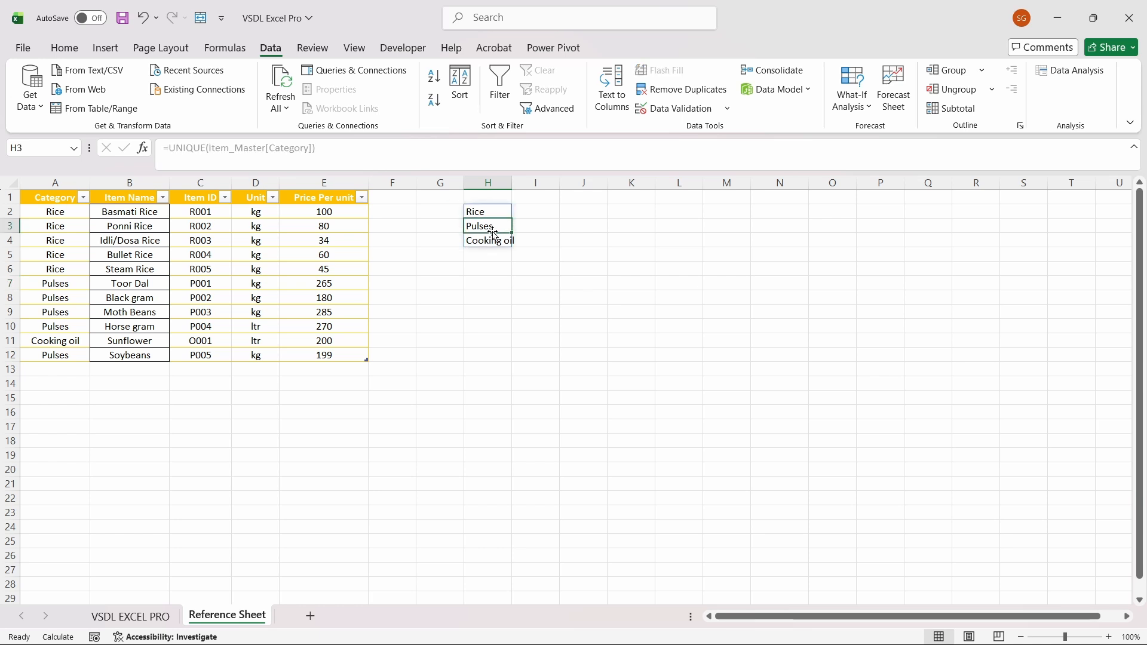
{"action": "left_click", "coordinate": [154, 616]}
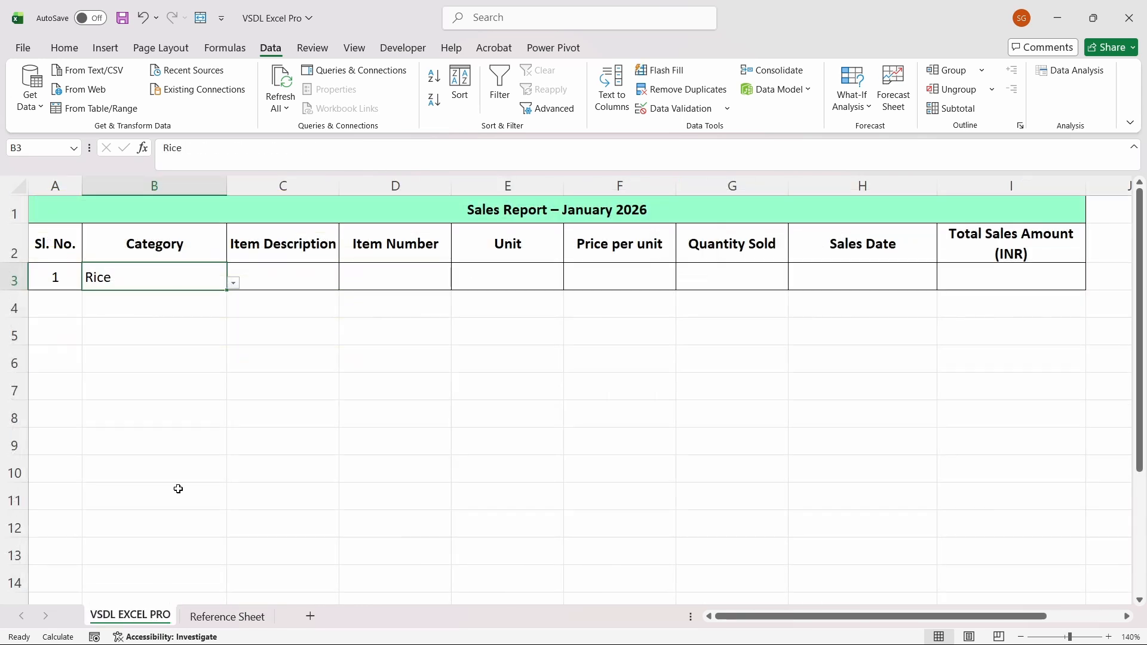
{"action": "left_click", "coordinate": [177, 493]}
{"action": "left_click", "coordinate": [218, 277]}
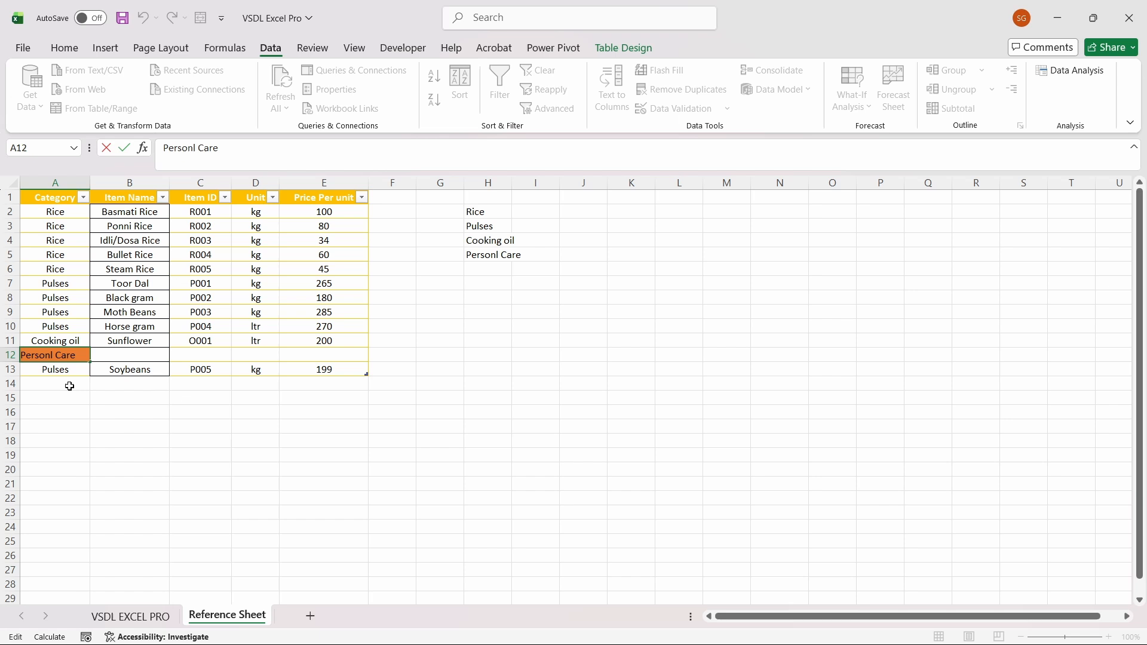
- Correct the category in cell A12 of the item table to Personal Care and autofit column H to the category list
{"action": "type", "text": "al Care"}
{"action": "key", "text": "Tab"}
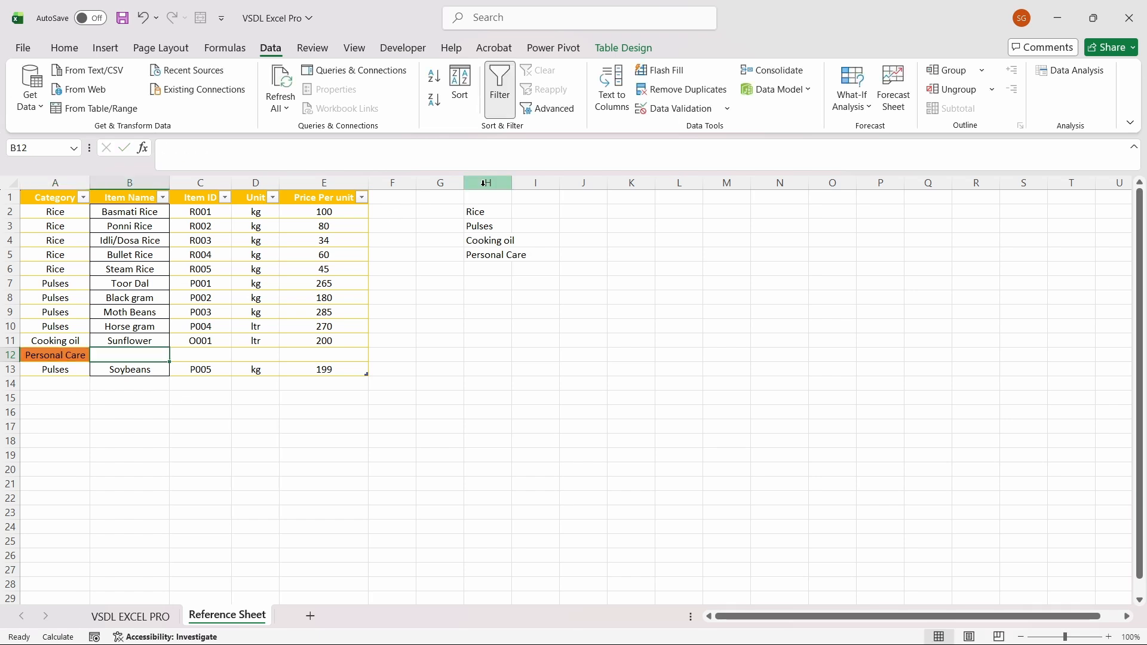
{"action": "left_click", "coordinate": [498, 214]}
{"action": "double_click", "coordinate": [512, 182]}
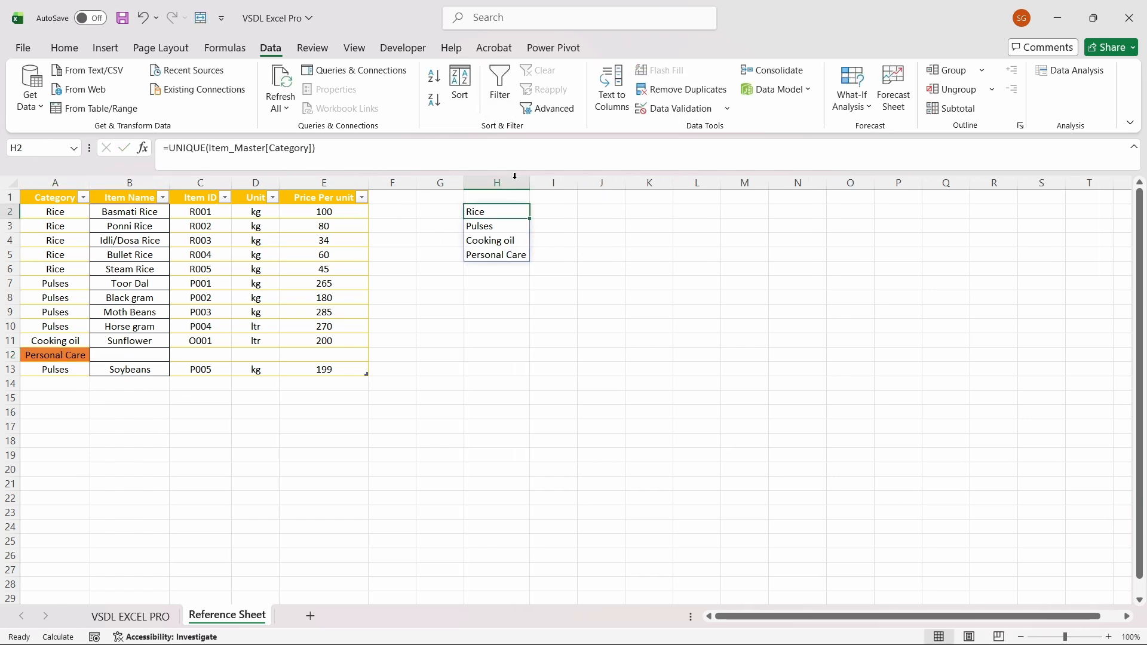
{"action": "left_click", "coordinate": [478, 355]}
{"action": "left_click", "coordinate": [478, 255]}
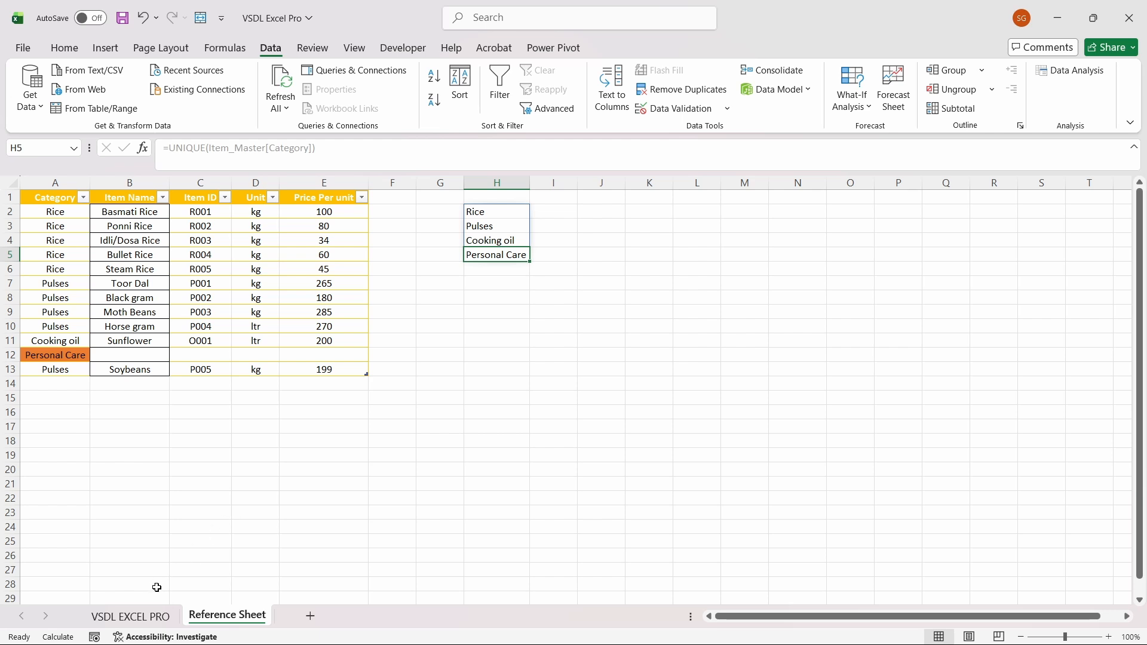
- Check the categories offered by the drop-down in cell B3 of the sales report
{"action": "left_click", "coordinate": [143, 613]}
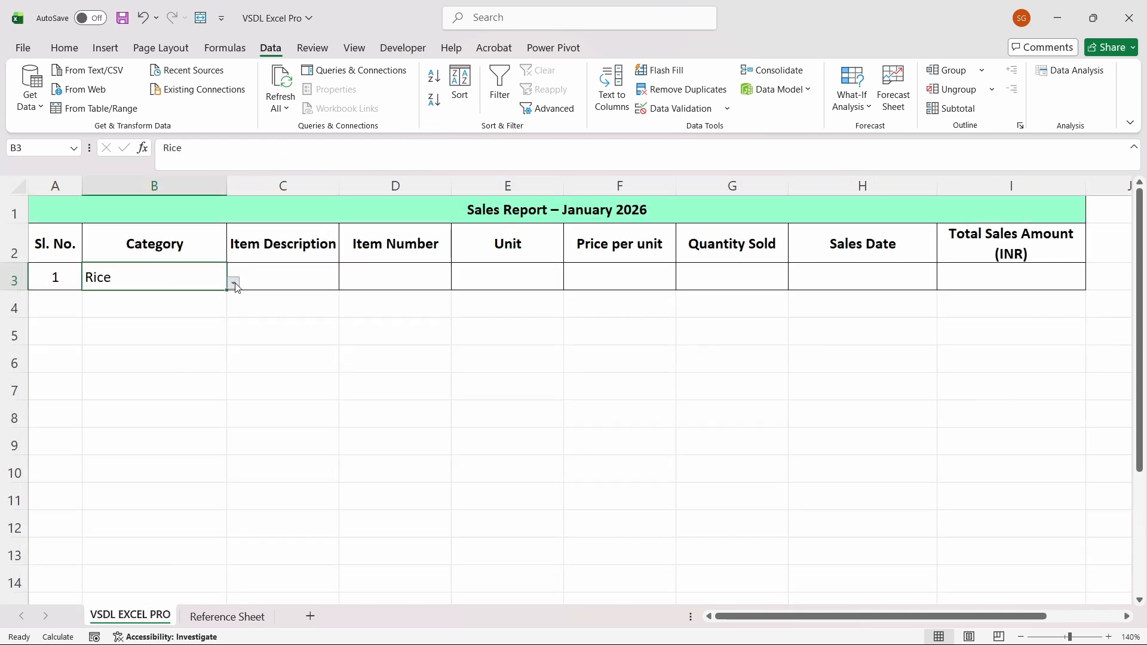
{"action": "left_click", "coordinate": [235, 285]}
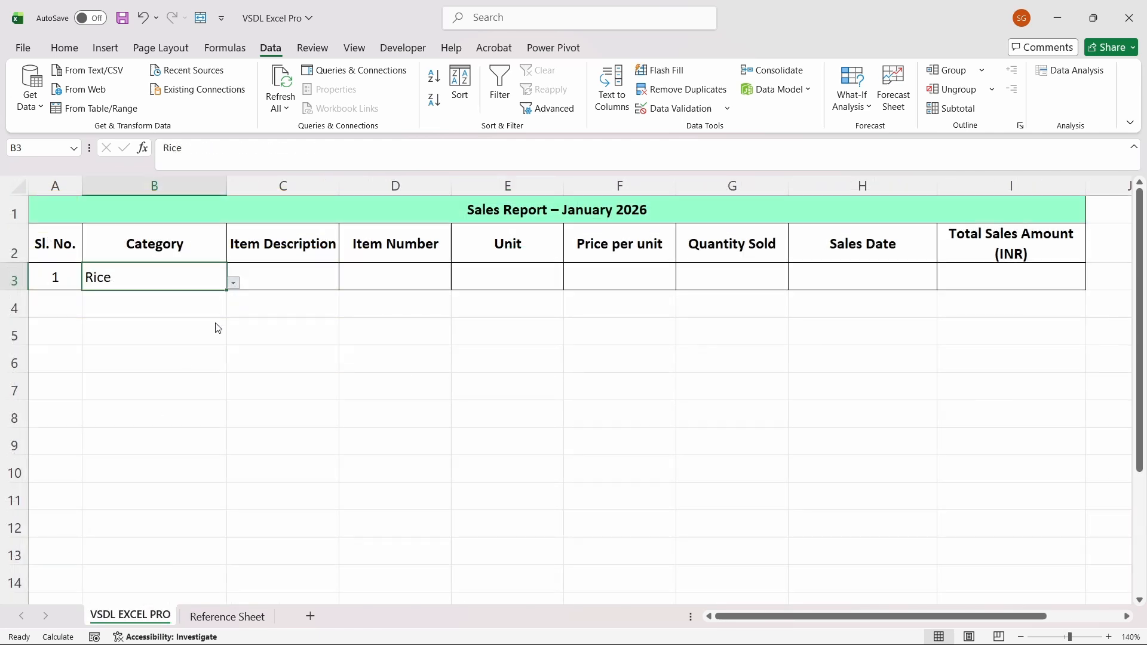
{"action": "left_click", "coordinate": [186, 345]}
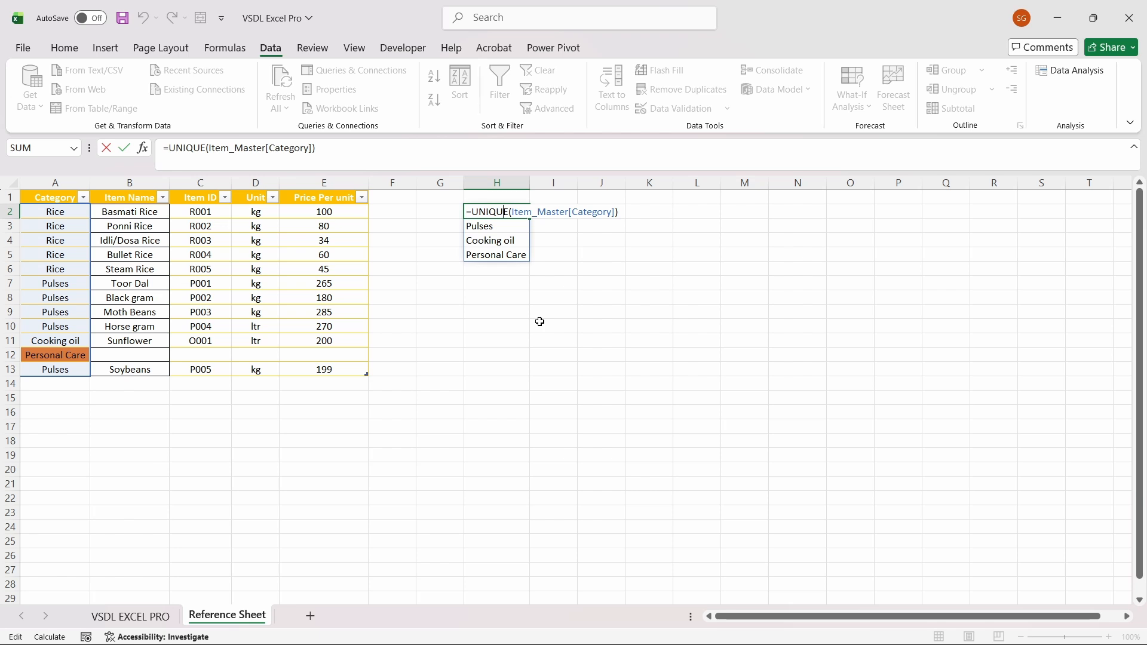
- Leave the UNIQUE formula cell and delete the Personal Care row, row 12, from the item table
{"action": "left_click", "coordinate": [441, 412]}
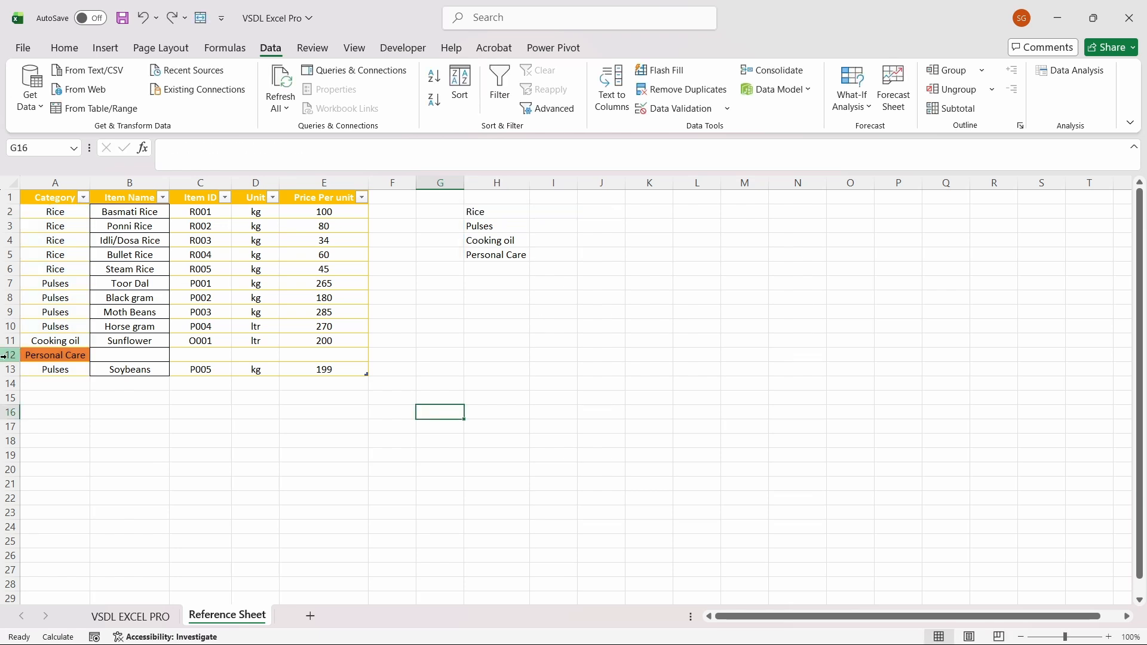
{"action": "left_click", "coordinate": [9, 356]}
{"action": "key", "text": "ctrl+minus"}
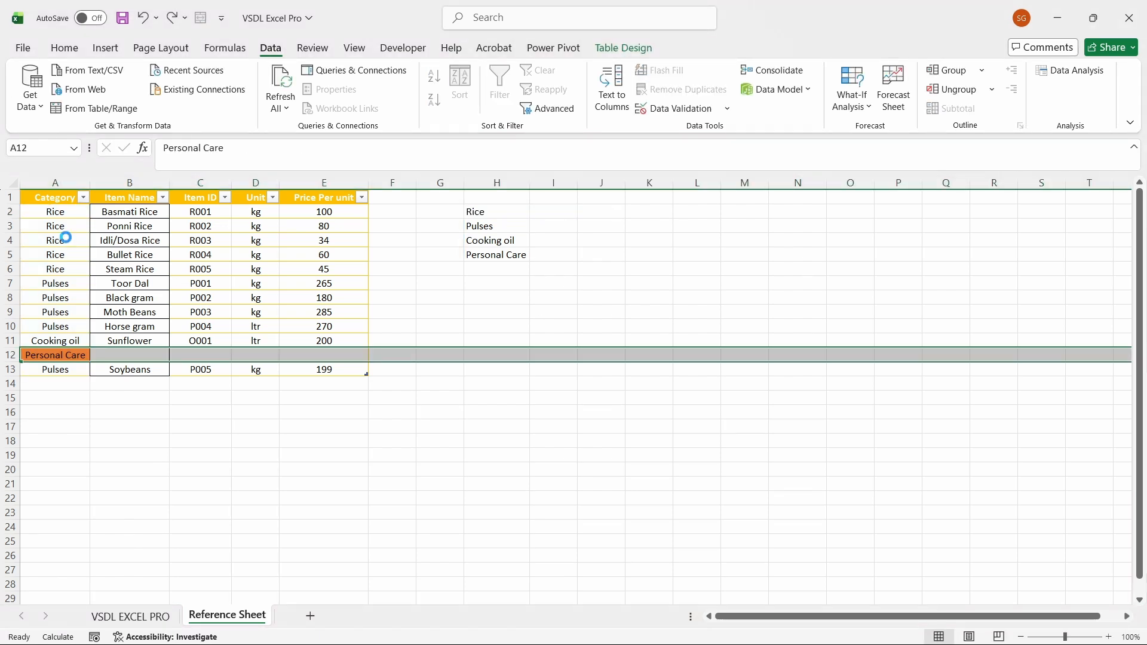
{"action": "left_click", "coordinate": [124, 284]}
- List the chosen category's items in Reference Sheet cell N2 with =FILTER(Item_Master[Item Name], Item_Master[Category]='VSDL EXCEL PRO'!B3)
{"action": "left_click", "coordinate": [130, 616]}
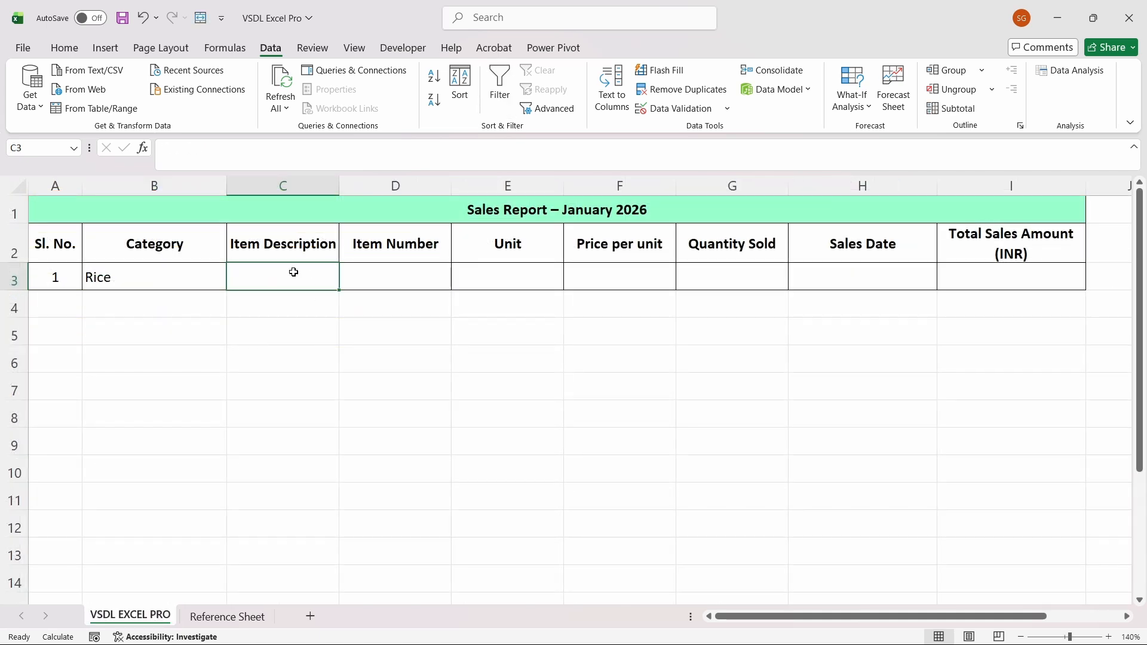
{"action": "left_click", "coordinate": [202, 282]}
{"action": "left_click", "coordinate": [243, 279]}
{"action": "left_click", "coordinate": [231, 617]}
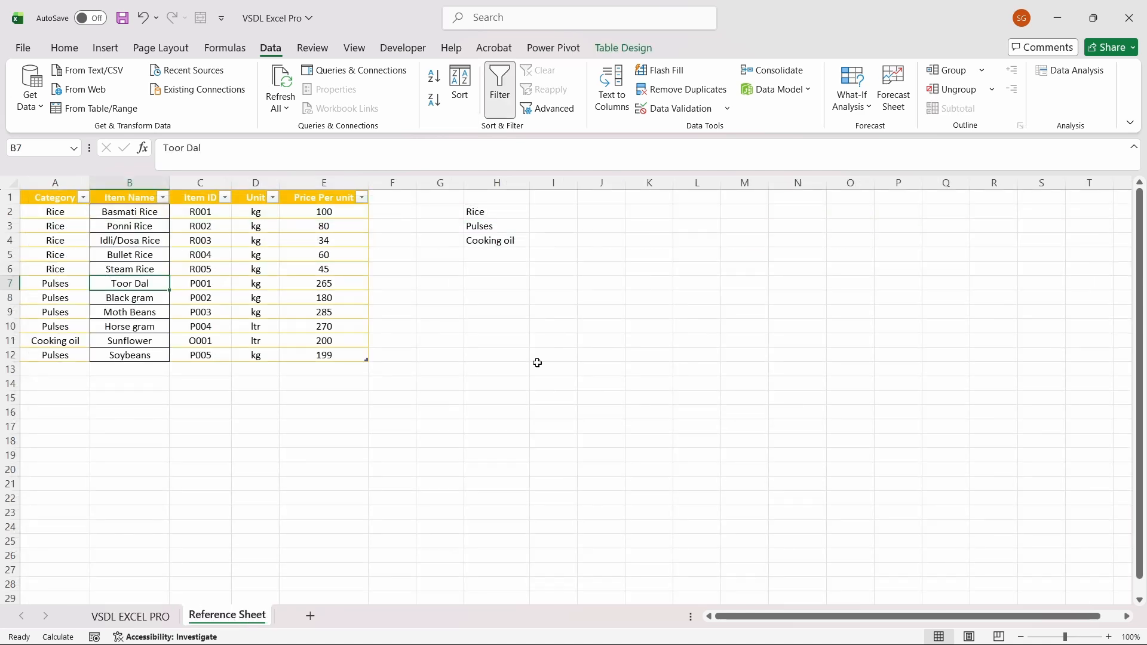
{"action": "left_click", "coordinate": [799, 209]}
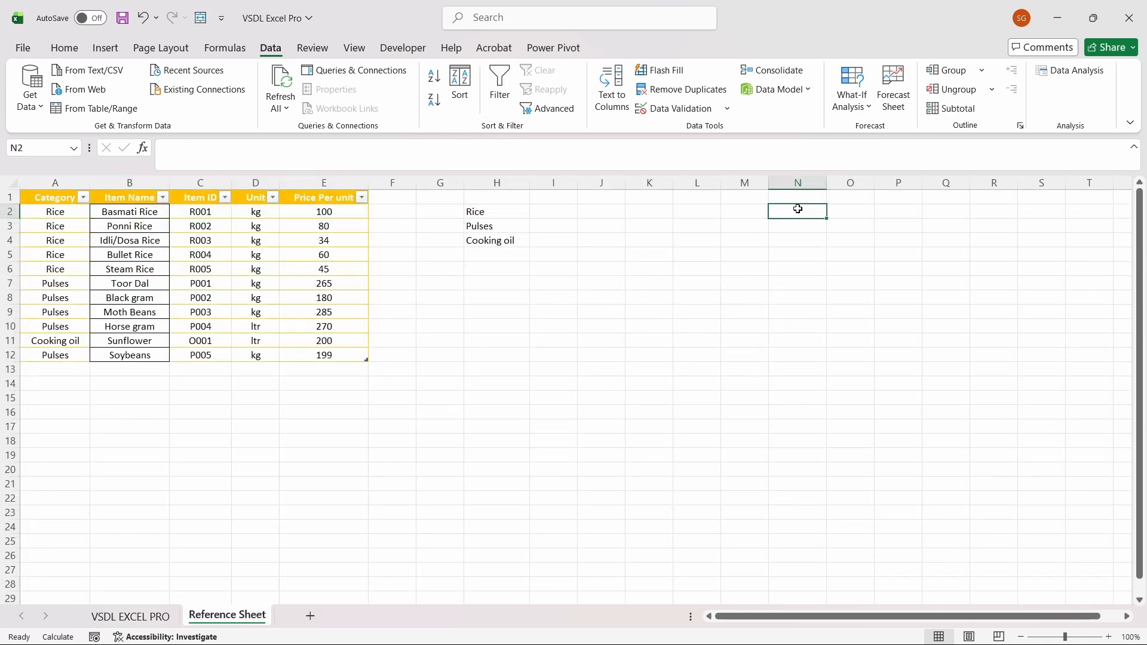
{"action": "double_click", "coordinate": [799, 208]}
{"action": "type", "text": "=FILTER(Item_Master[Item Name], Item_Master[Category]='VSDL EXCEL PRO'!B3)"}
{"action": "left_click_drag", "start_coordinate": [826, 618], "coordinate": [890, 615]}
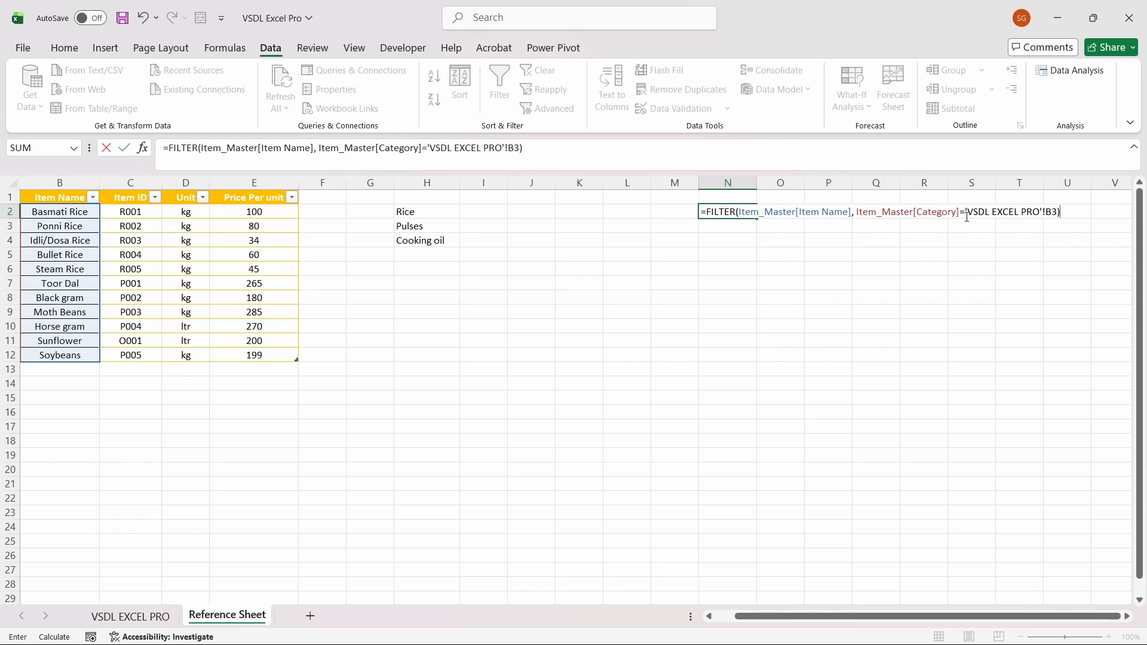
- Compare the filtered item names in column N with the category in report cell B3 and the matching items B2:B6 of the item table
{"action": "left_click", "coordinate": [154, 617]}
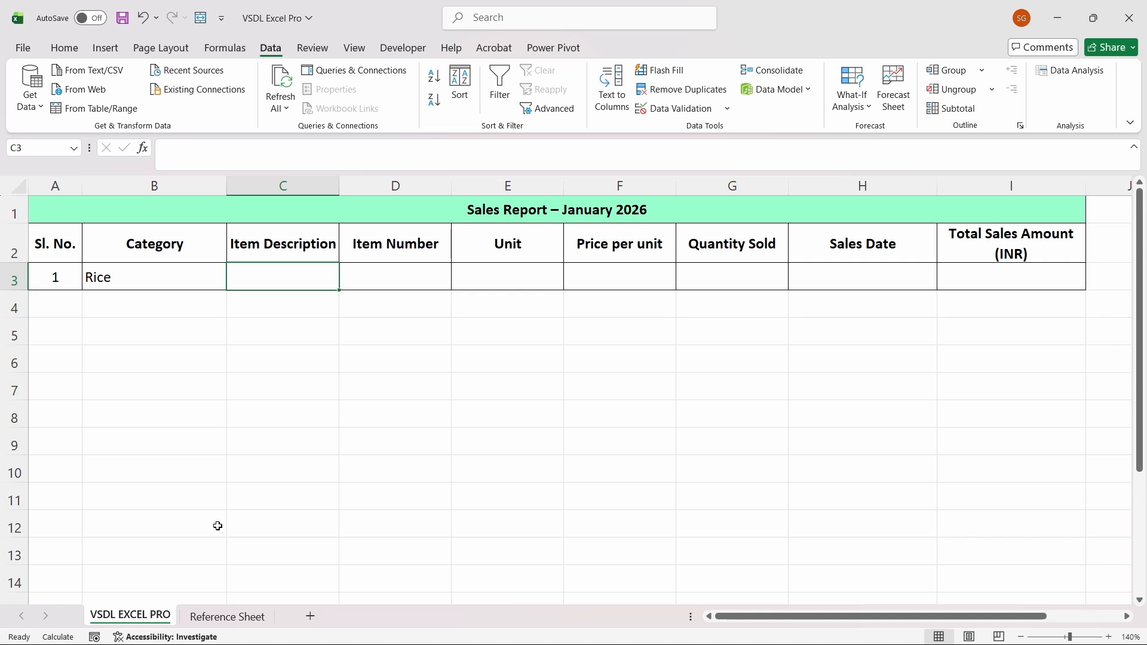
{"action": "left_click", "coordinate": [237, 619]}
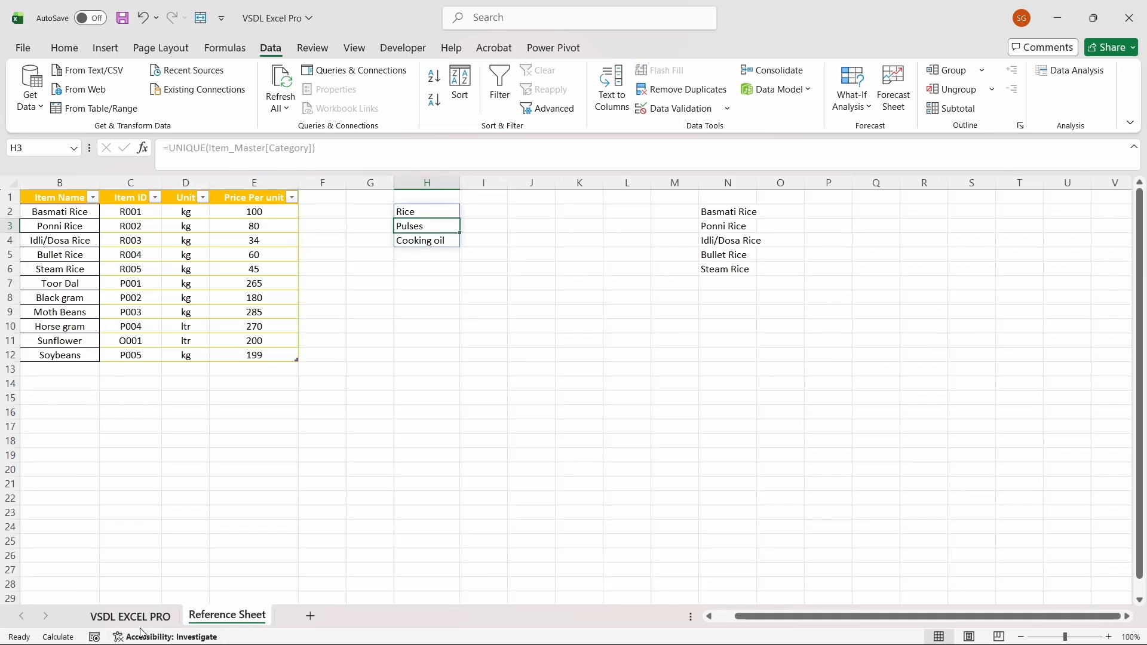
{"action": "left_click", "coordinate": [159, 624]}
{"action": "left_click", "coordinate": [197, 273]}
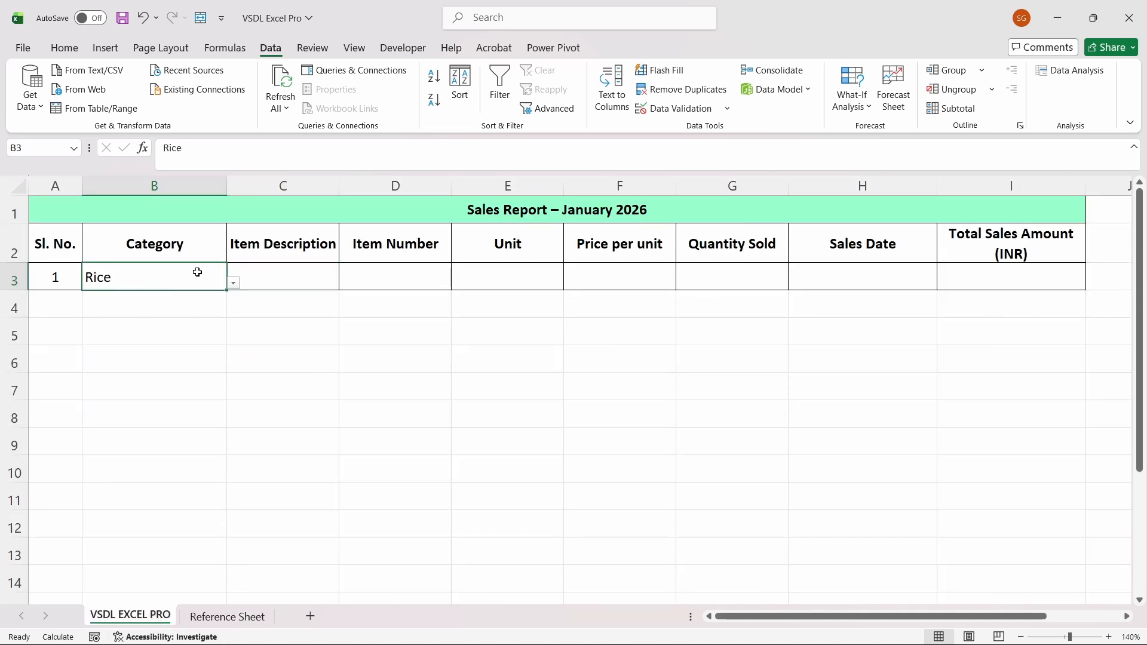
{"action": "left_click", "coordinate": [233, 617]}
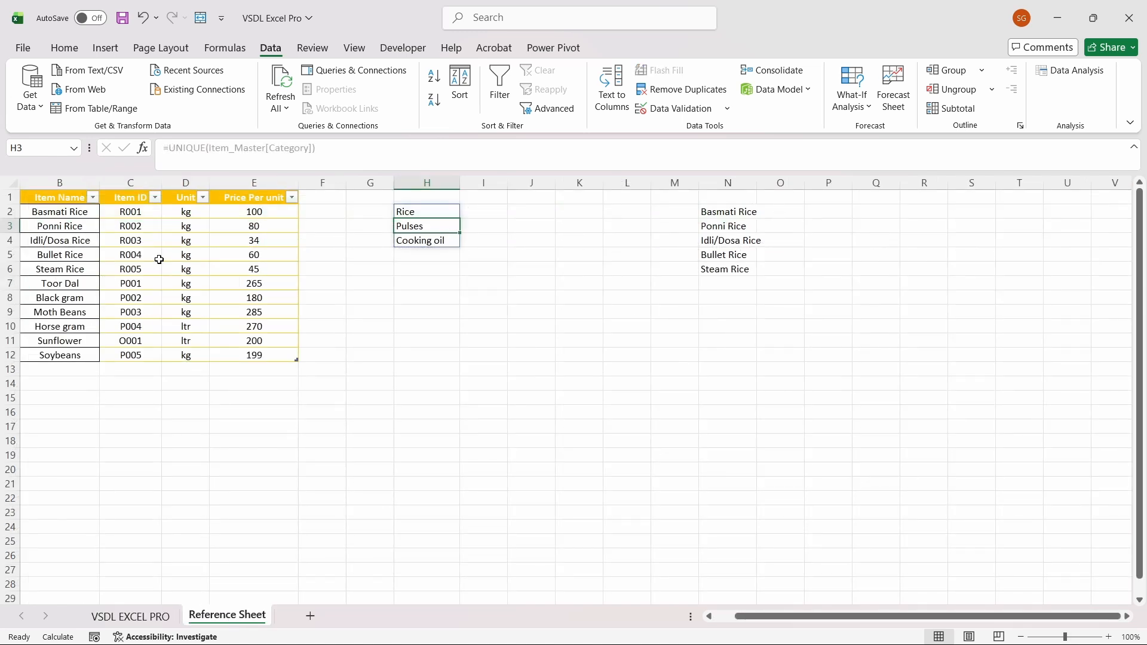
{"action": "left_click", "coordinate": [74, 212]}
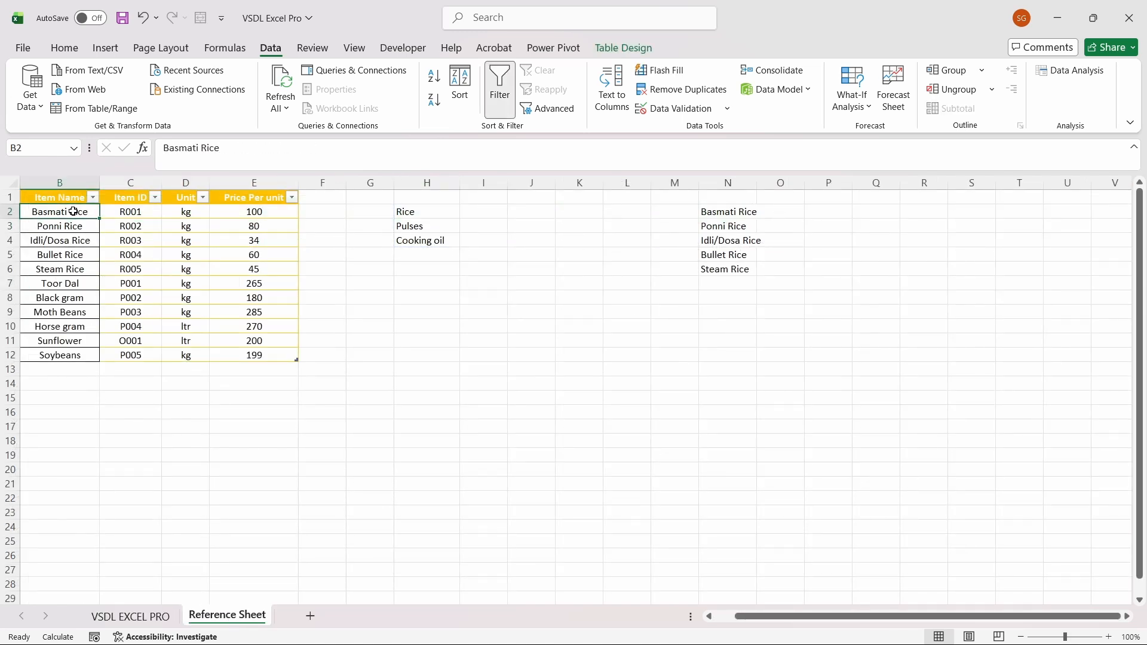
{"action": "key", "text": "shift+Down"}
{"action": "key", "text": "shift+Down"}
{"action": "key", "text": "shift+Down"}
{"action": "key", "text": "shift+Down"}
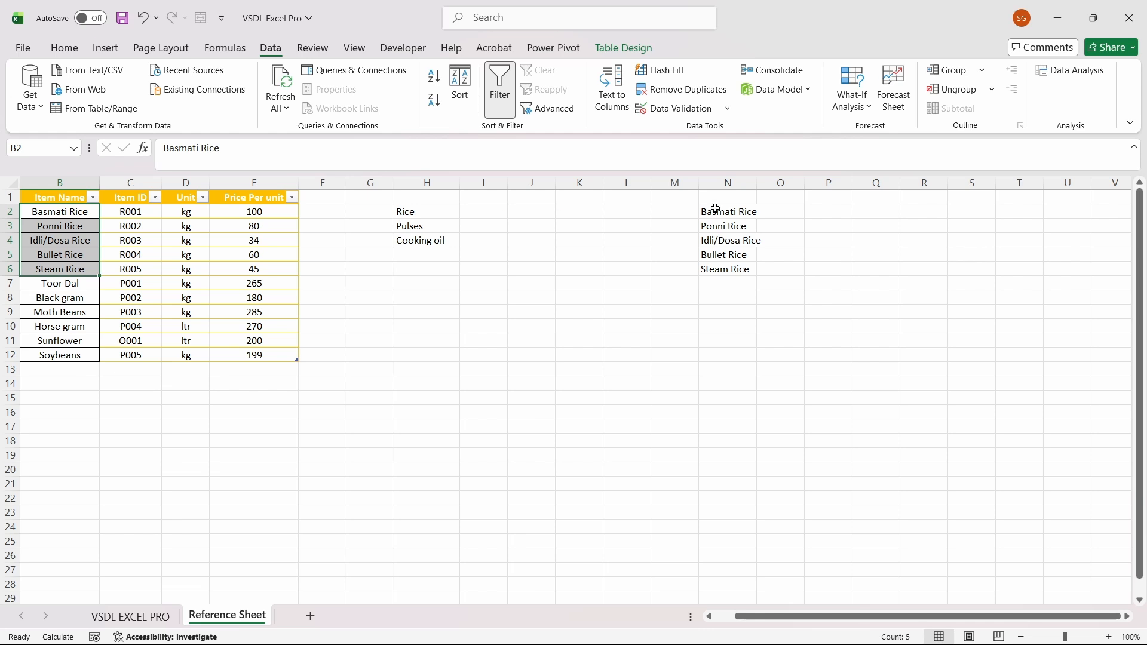
{"action": "left_click", "coordinate": [717, 209]}
{"action": "left_click", "coordinate": [451, 414]}
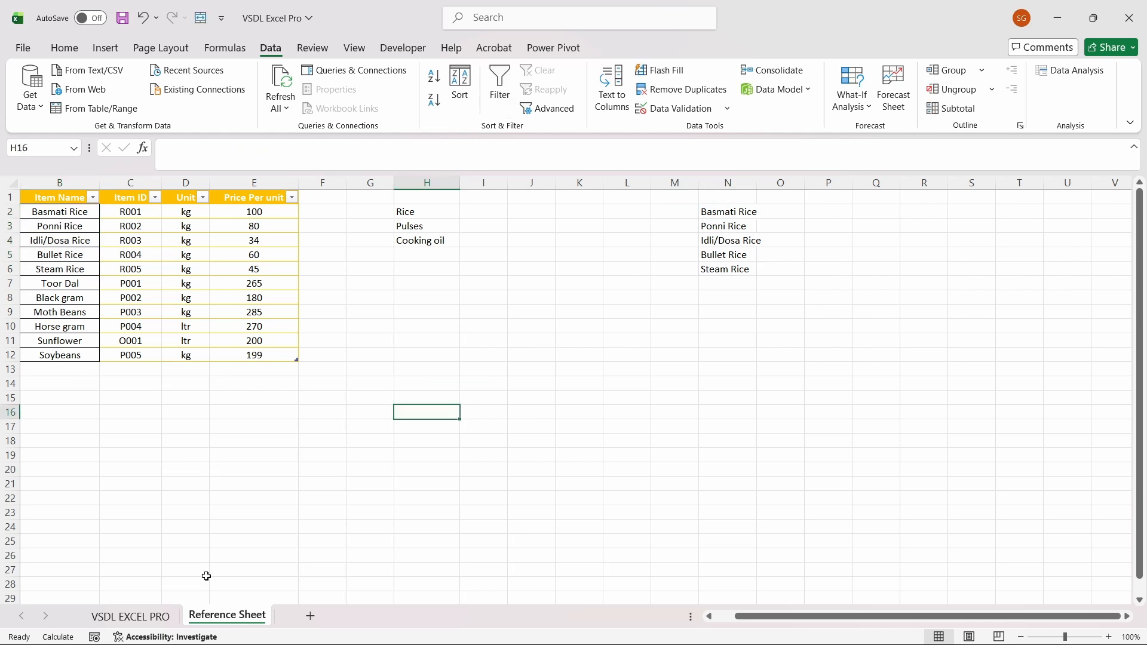
- Start a list validation for Item Description cell C3 of the sales report with Reference Sheet column N as its source
{"action": "left_click", "coordinate": [130, 617]}
{"action": "left_click", "coordinate": [317, 270]}
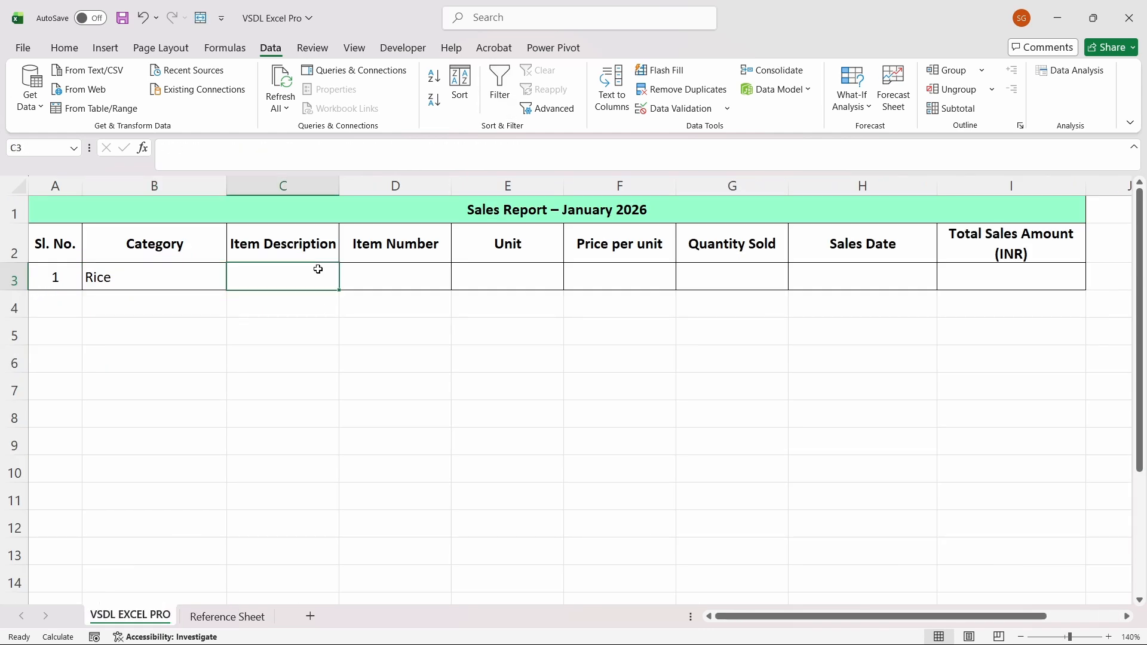
{"action": "left_click", "coordinate": [681, 110]}
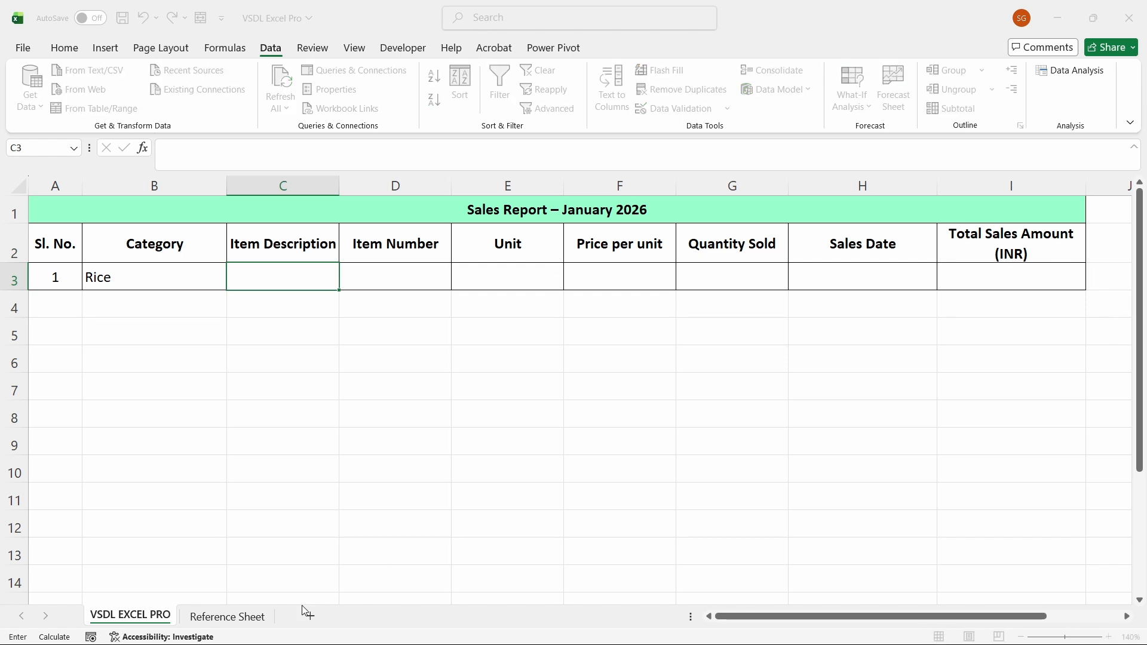
{"action": "left_click", "coordinate": [251, 619]}
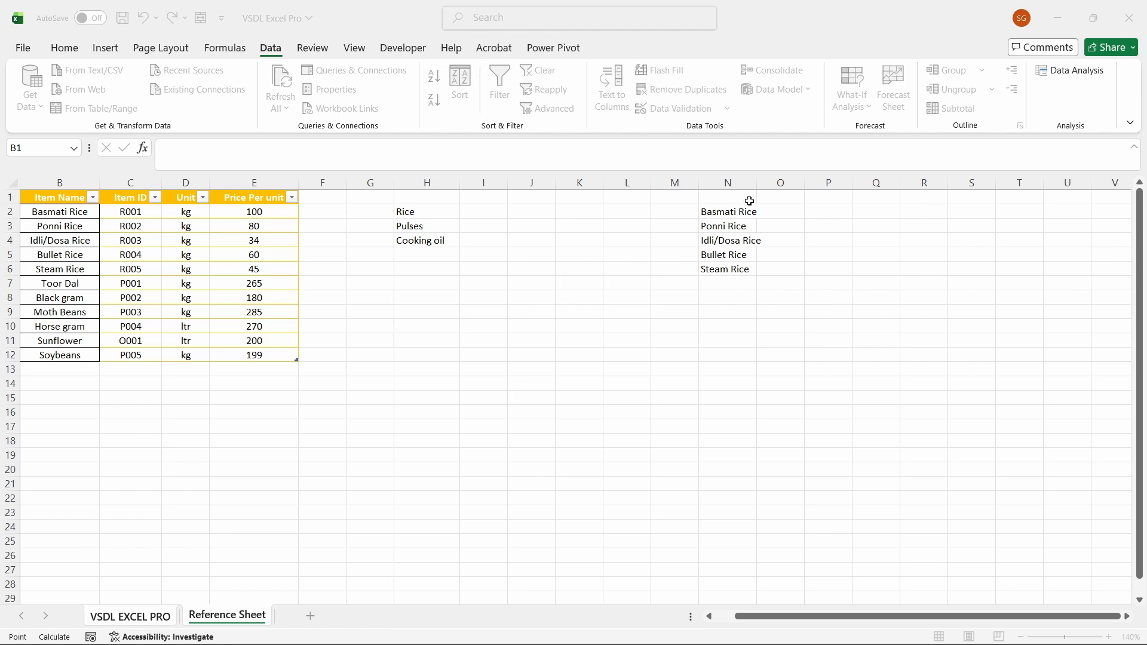
{"action": "left_click", "coordinate": [736, 183]}
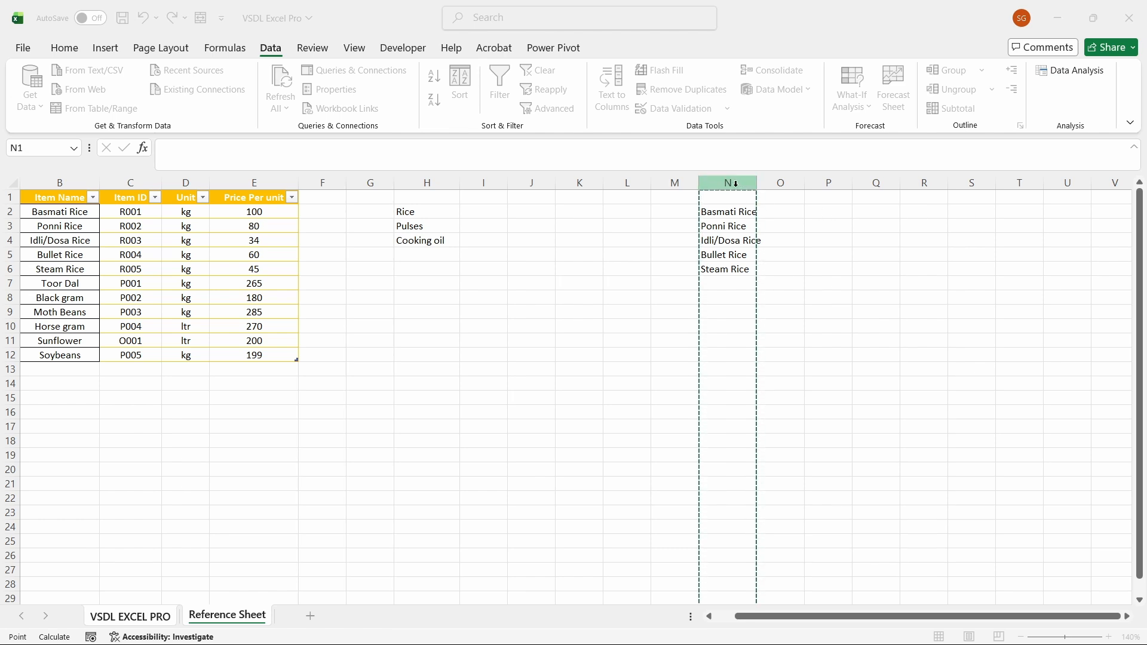
- Try range N2:N16 of the Reference Sheet as the list source for cell C3
{"action": "left_click", "coordinate": [731, 214]}
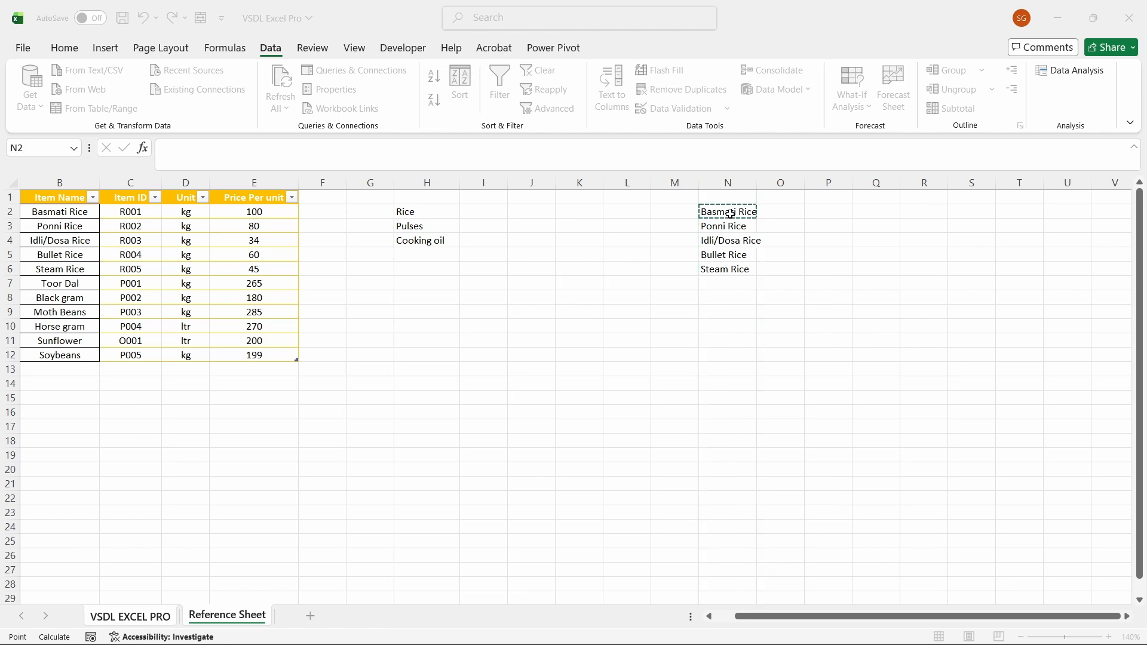
{"action": "key", "text": "shift+Down"}
{"action": "key", "text": "shift+Down"}
{"action": "key", "text": "shift+Down"}
{"action": "key", "text": "shift+Down"}
{"action": "key", "text": "shift+Down"}
{"action": "key", "text": "shift+Down"}
{"action": "key", "text": "shift+Down"}
{"action": "key", "text": "shift+Down"}
{"action": "key", "text": "shift+Down"}
{"action": "key", "text": "shift+Down"}
{"action": "key", "text": "shift+Down"}
{"action": "key", "text": "shift+Down"}
{"action": "key", "text": "shift+Down"}
{"action": "key", "text": "shift+Down"}
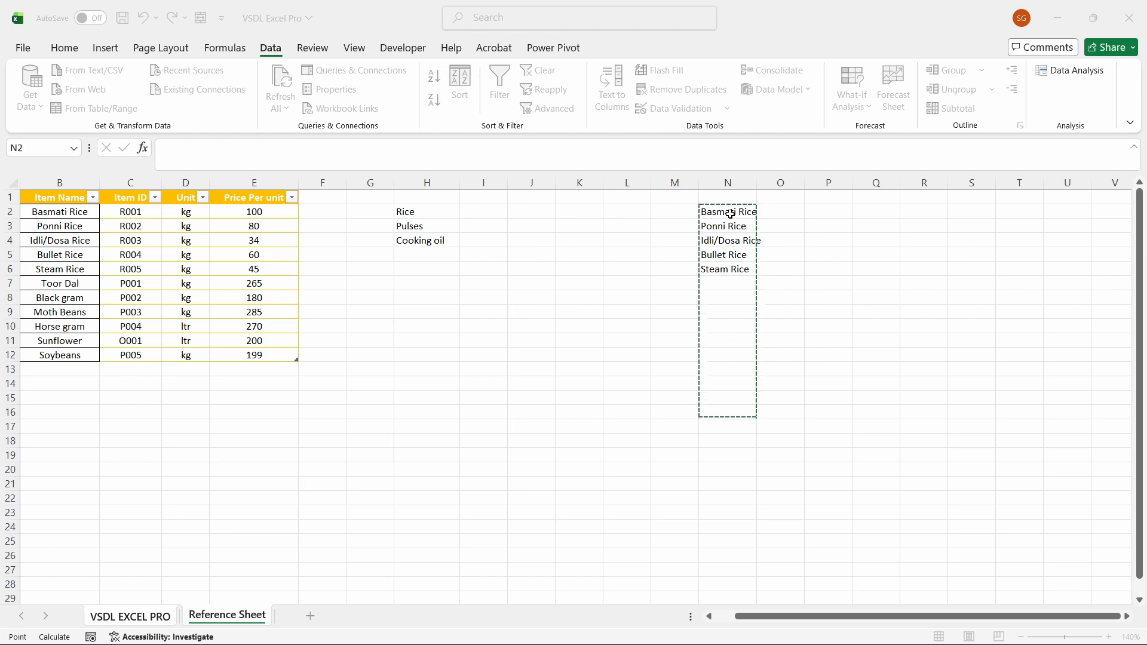
- Use the whole column N of the Reference Sheet as the C3 list source and apply the validation
{"action": "left_click", "coordinate": [737, 181]}
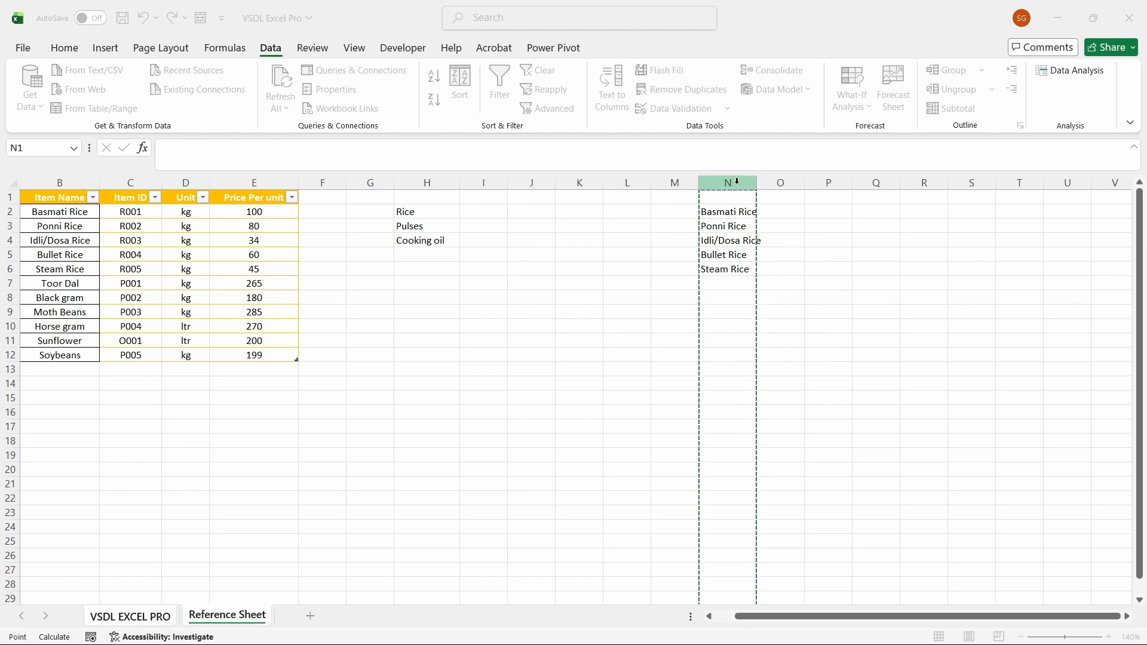
{"action": "key", "text": "Return"}
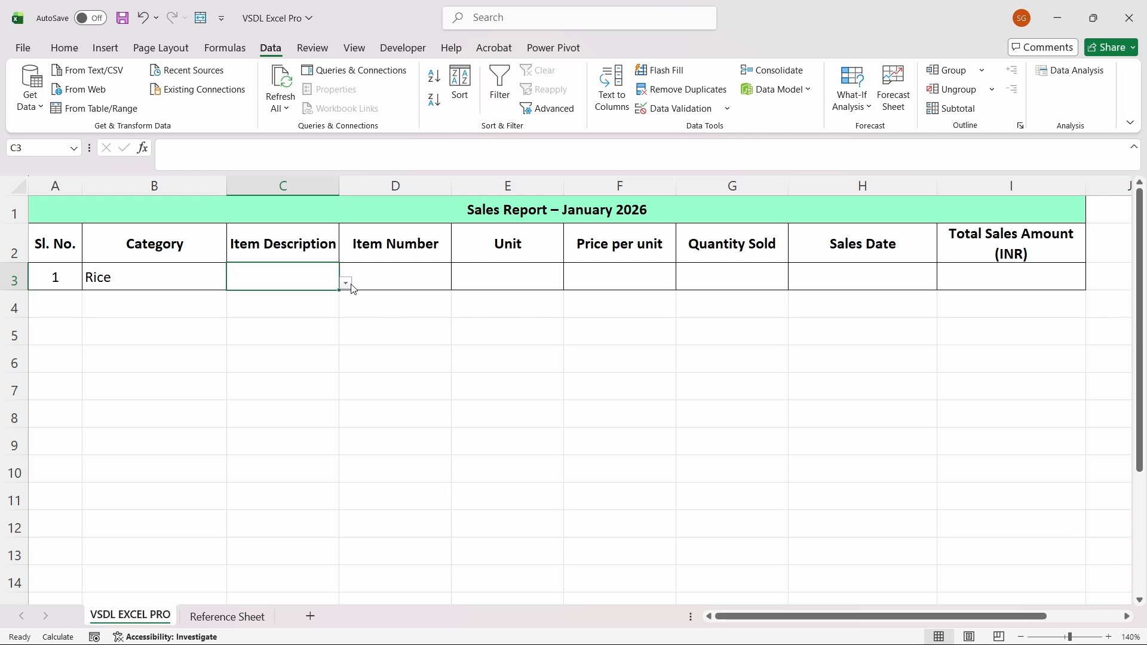
- Test the drop-down in C3 by picking Basmati Rice, Ponni Rice and Idli/Dosa Rice in turn
{"action": "left_click", "coordinate": [311, 315]}
{"action": "left_click", "coordinate": [346, 283]}
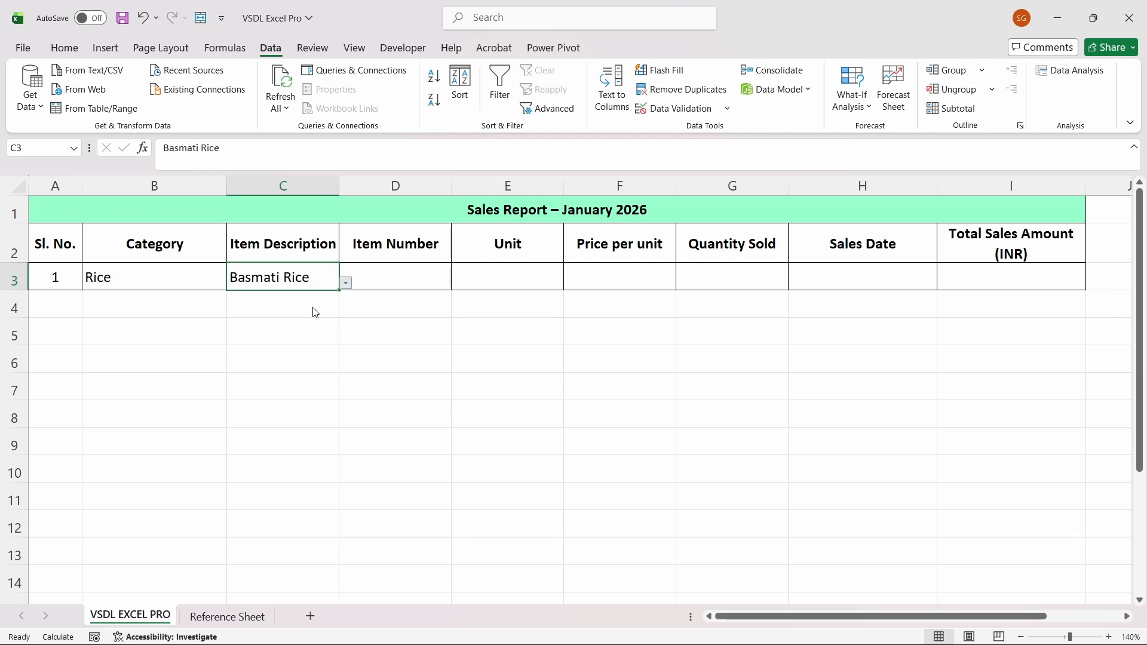
{"action": "left_click", "coordinate": [316, 312]}
{"action": "left_click", "coordinate": [345, 283]}
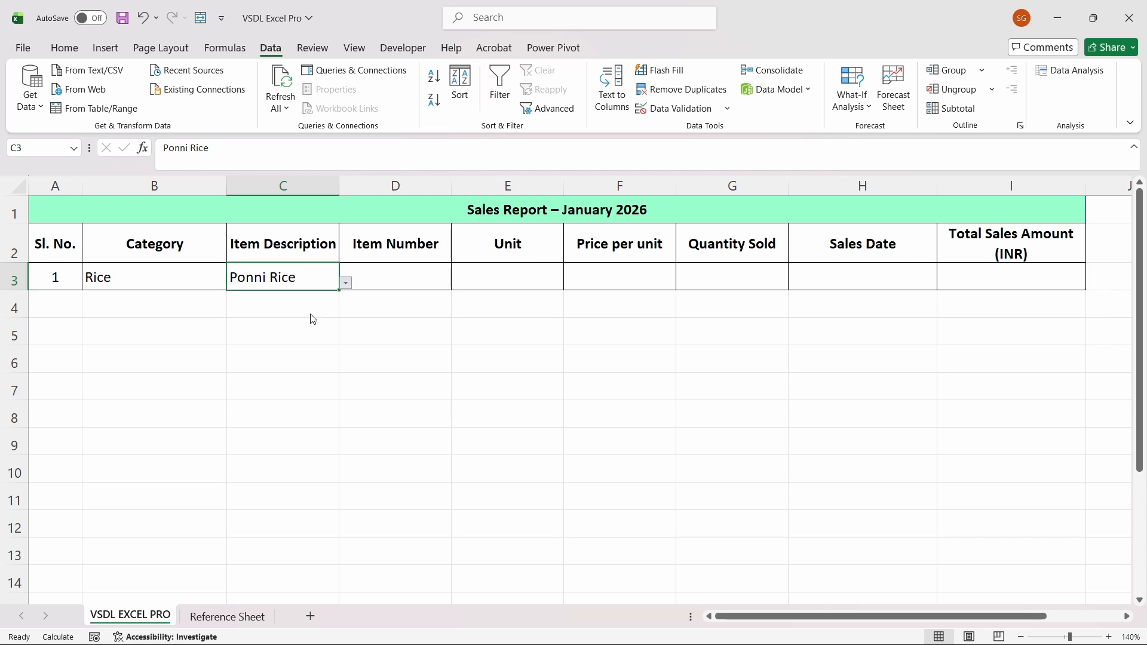
{"action": "left_click", "coordinate": [313, 319]}
{"action": "left_click", "coordinate": [217, 273]}
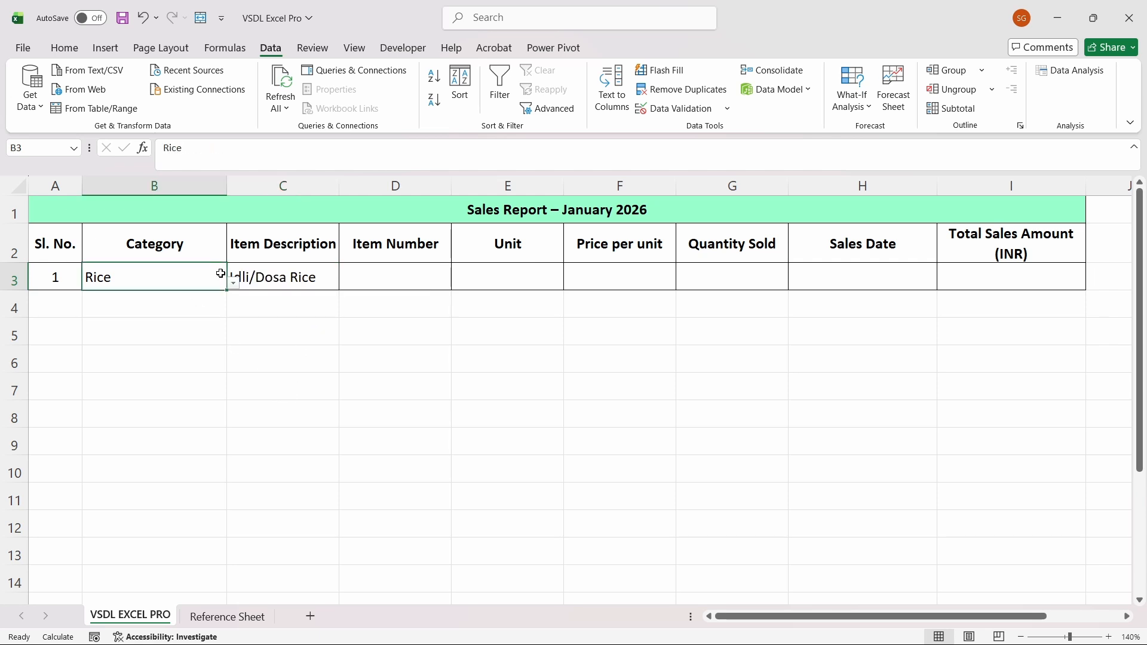
{"action": "left_click", "coordinate": [267, 274]}
- Check the Pulses rows of the item table and set the category in report cell B3 to Pulses
{"action": "left_click", "coordinate": [222, 618]}
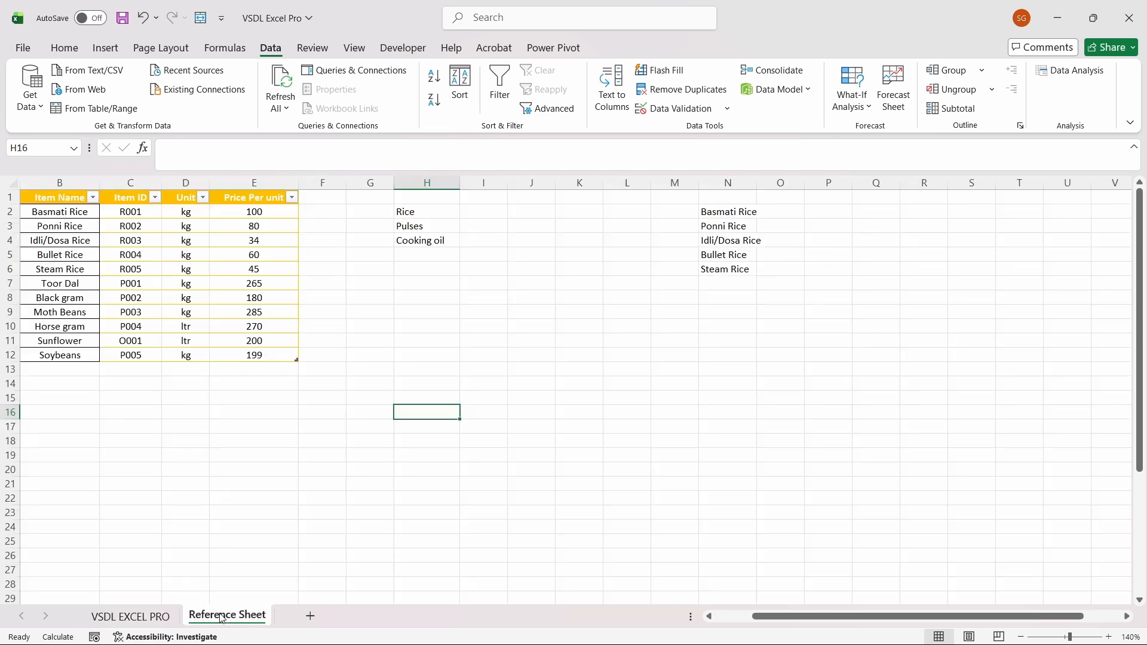
{"action": "left_click", "coordinate": [76, 324]}
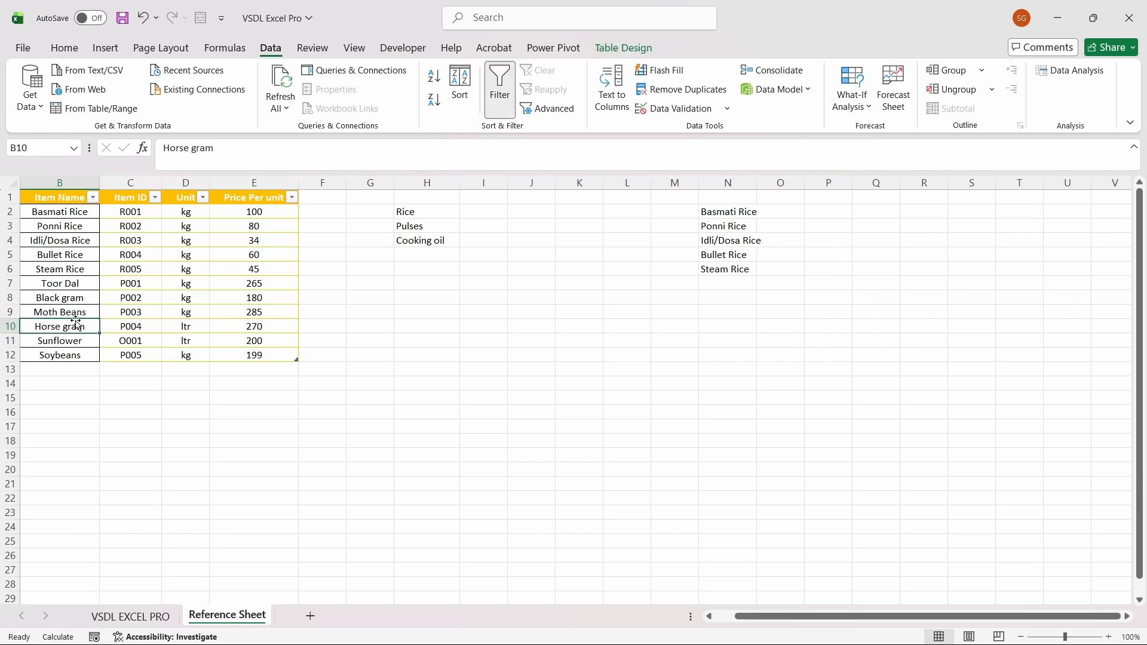
{"action": "key", "text": "Left"}
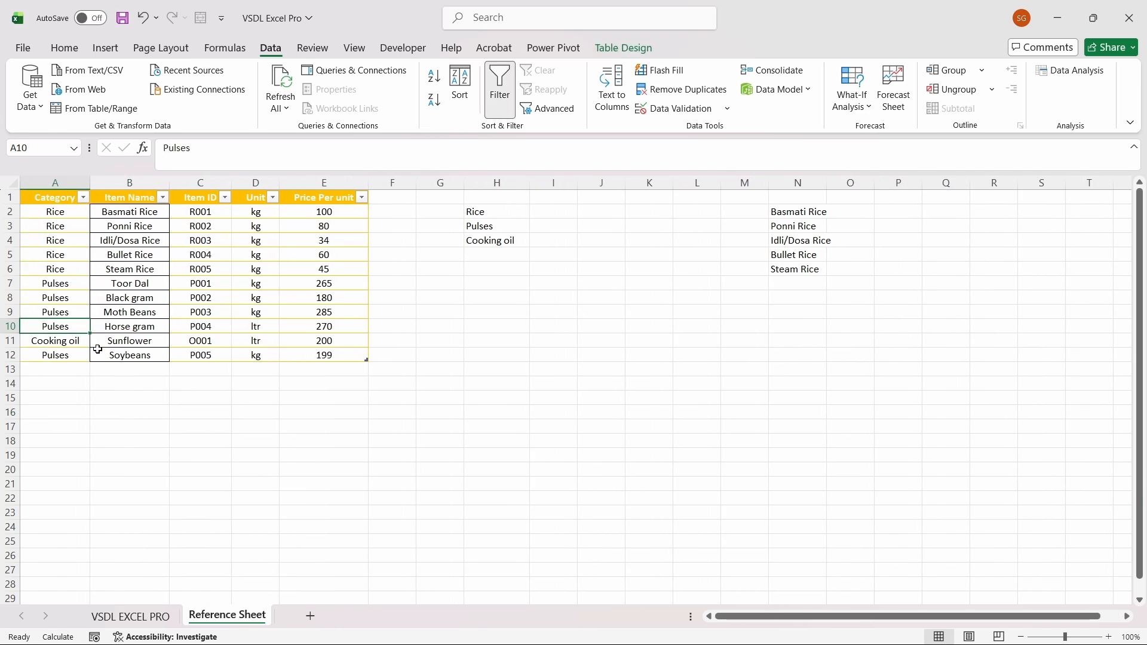
{"action": "key", "text": "Up"}
{"action": "key", "text": "Up"}
{"action": "key", "text": "Up"}
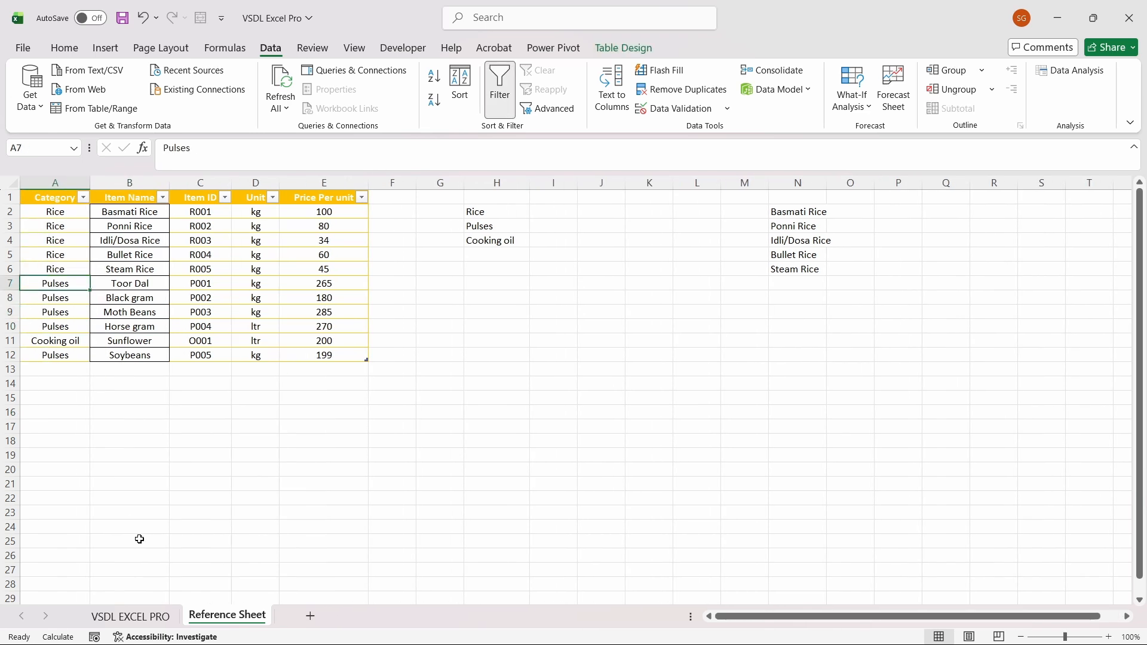
{"action": "left_click", "coordinate": [143, 617]}
{"action": "left_click", "coordinate": [210, 278]}
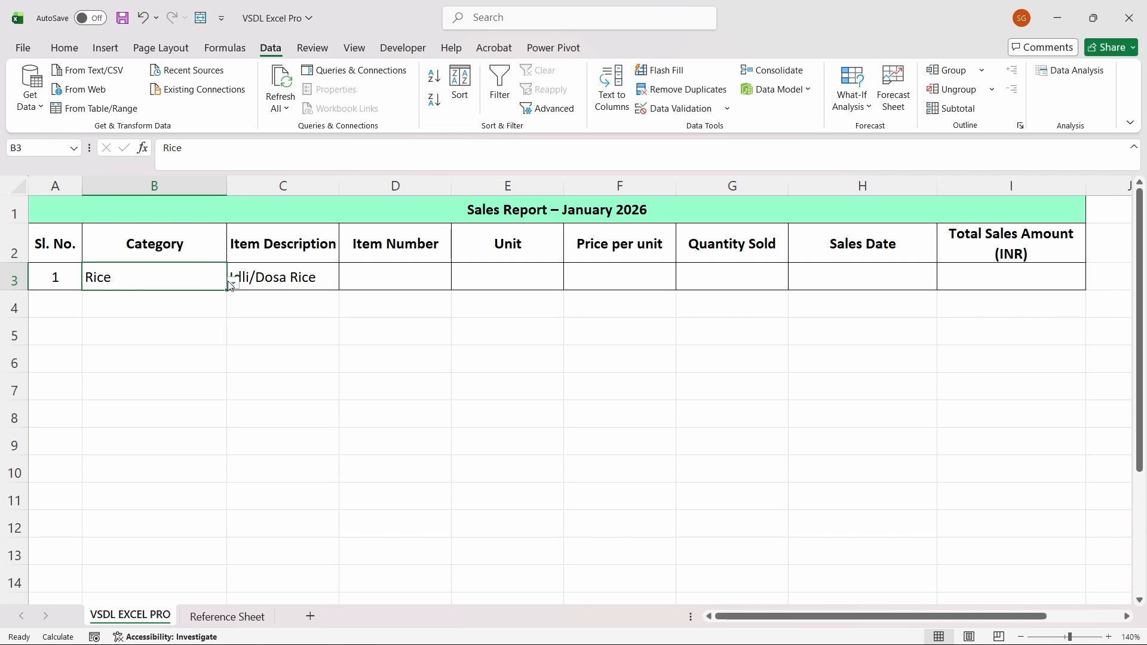
{"action": "left_click", "coordinate": [232, 285]}
{"action": "left_click", "coordinate": [194, 317]}
- Choose Horse gram as the item description in cell C3
{"action": "left_click", "coordinate": [295, 272]}
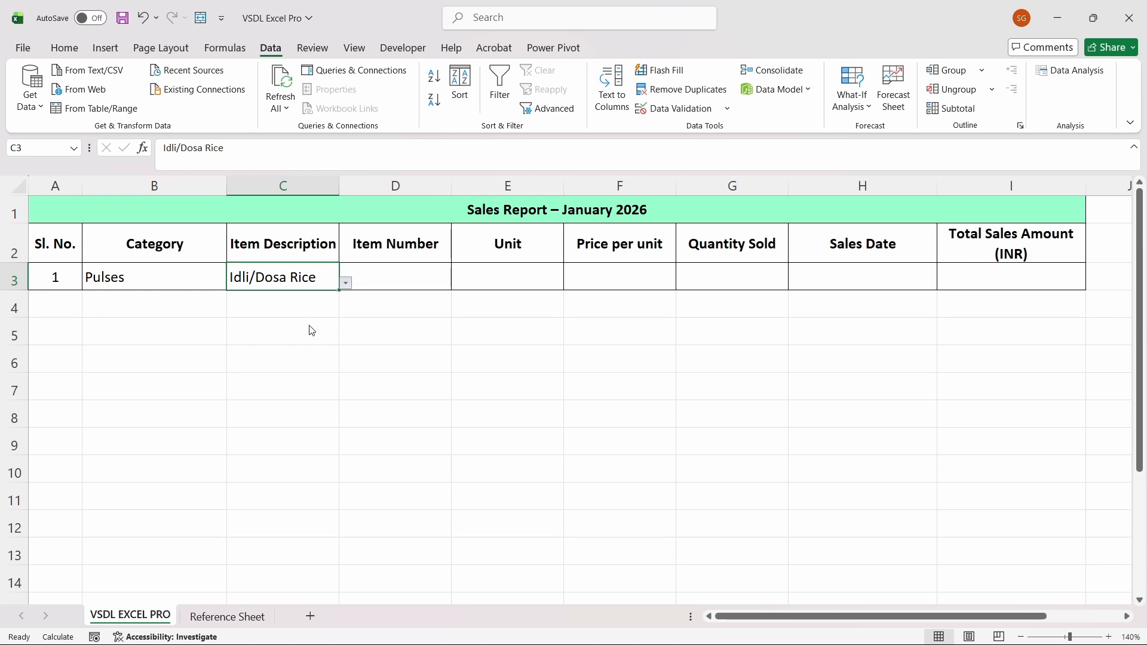
{"action": "left_click", "coordinate": [297, 365]}
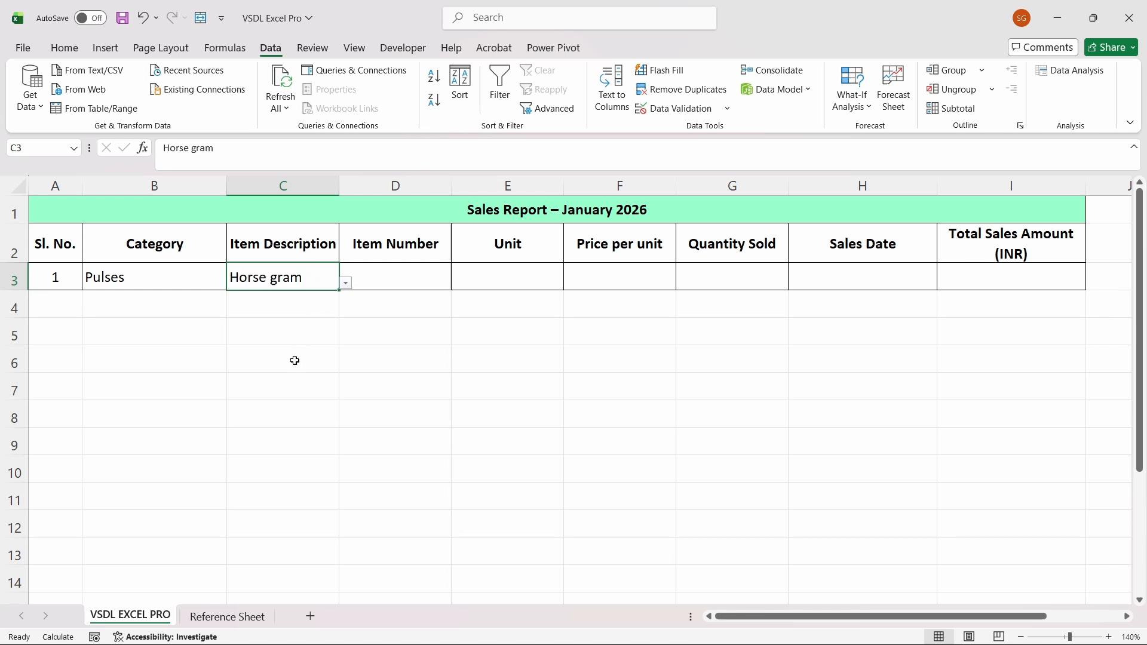
{"action": "left_click", "coordinate": [344, 347]}
{"action": "left_click", "coordinate": [411, 288]}
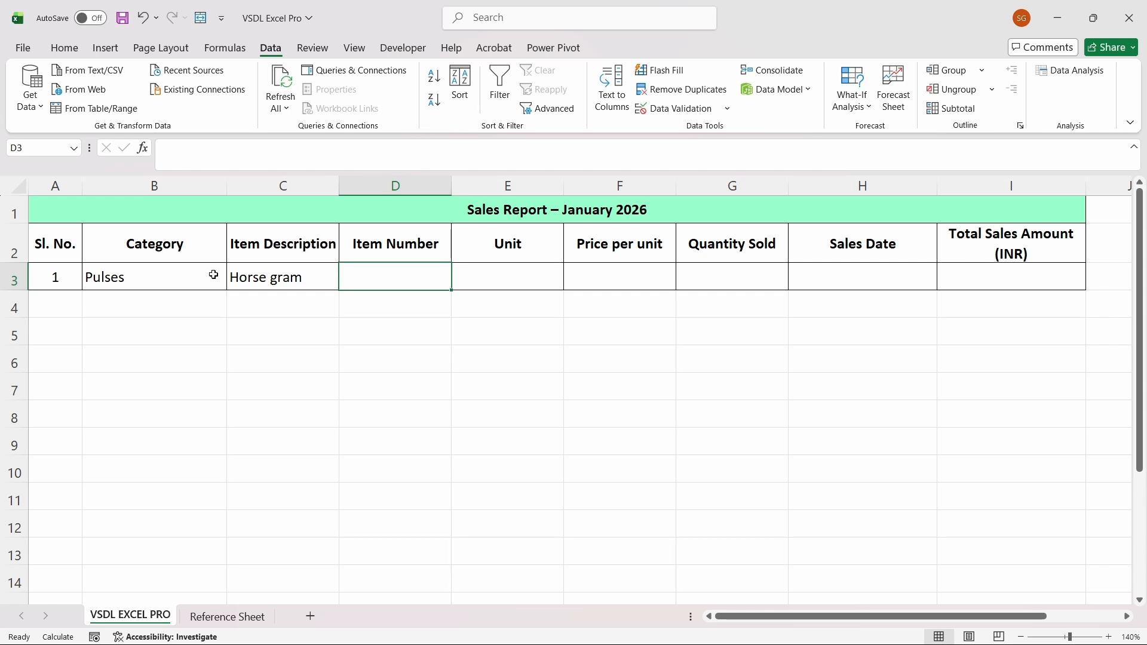
{"action": "left_click", "coordinate": [294, 281]}
{"action": "left_click", "coordinate": [395, 274]}
- Review the arguments of the FILTER formula in Reference Sheet cell N2 and the report category cell B3 it refers to
{"action": "left_click", "coordinate": [224, 615]}
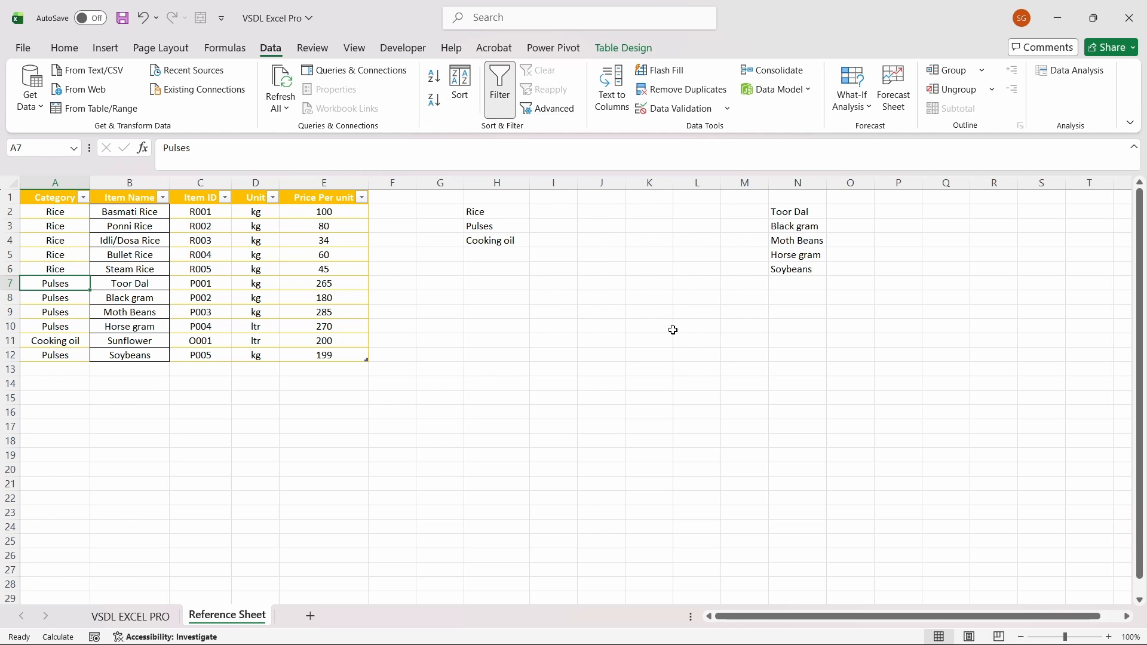
{"action": "left_click", "coordinate": [799, 213]}
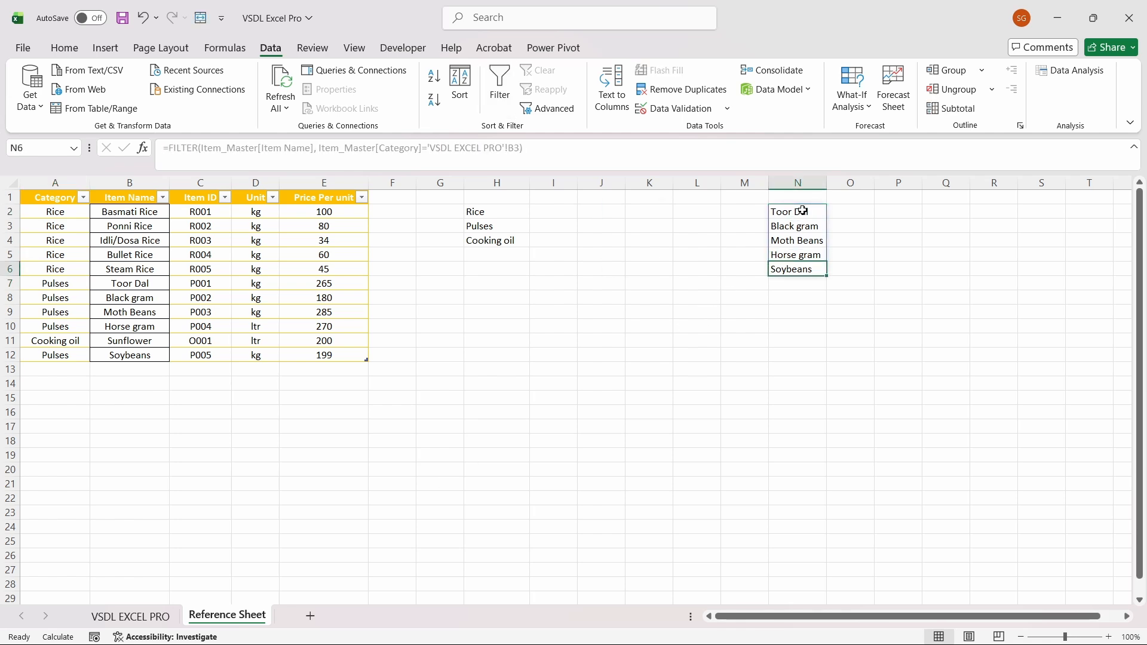
{"action": "double_click", "coordinate": [801, 212]}
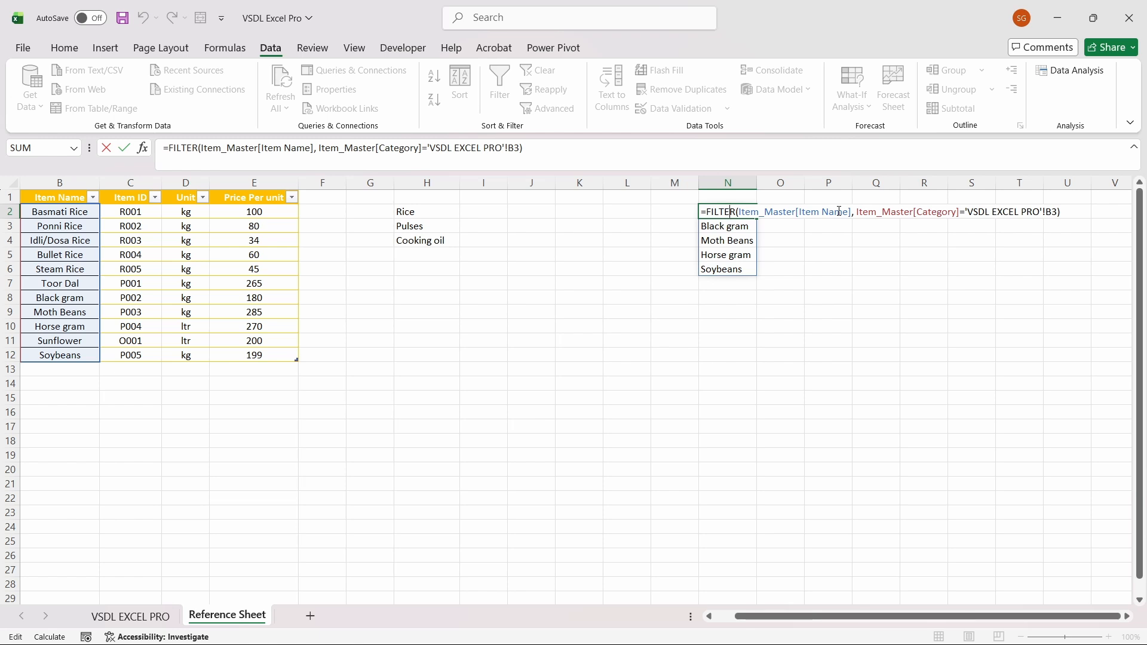
{"action": "left_click", "coordinate": [710, 616]}
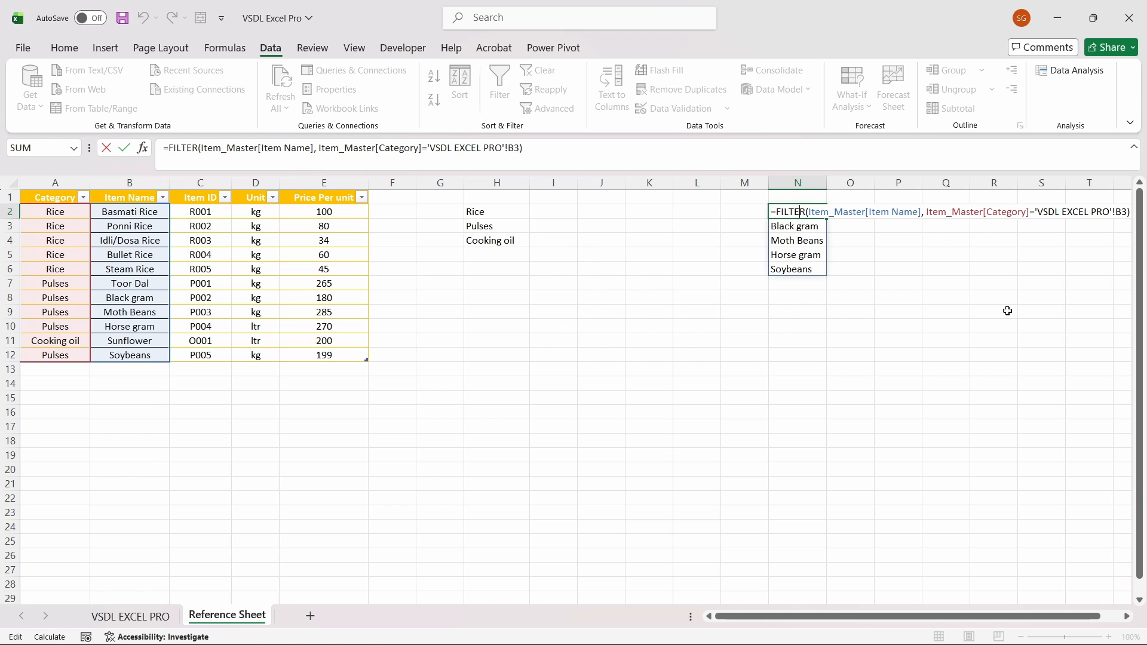
{"action": "left_click_drag", "start_coordinate": [861, 617], "coordinate": [881, 617]}
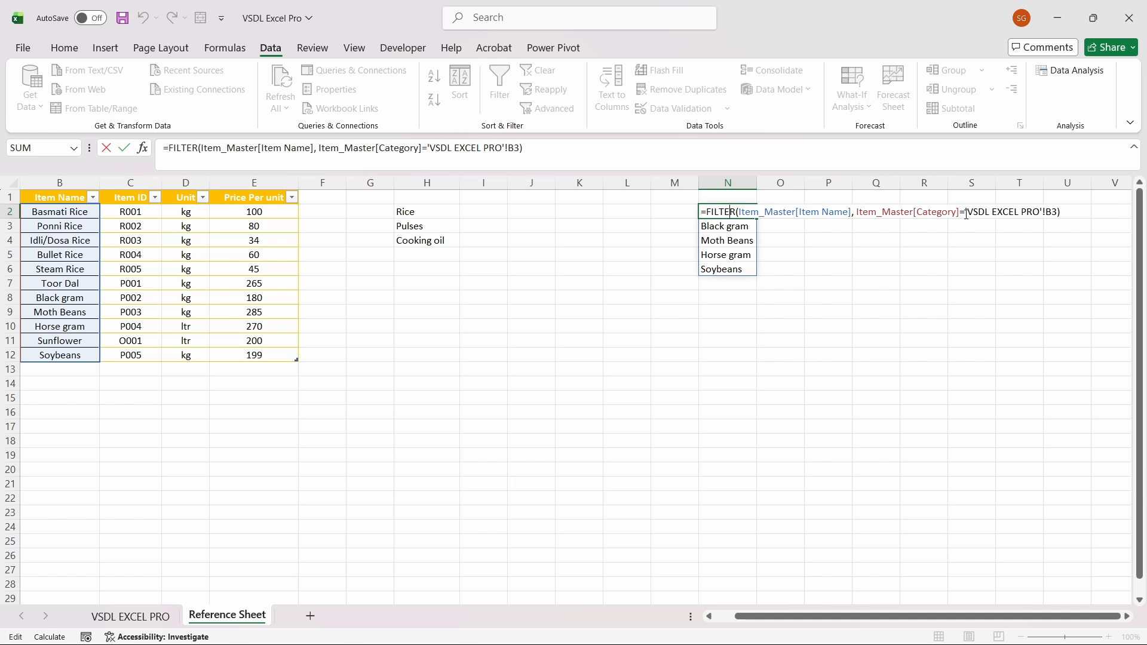
{"action": "left_click", "coordinate": [161, 615]}
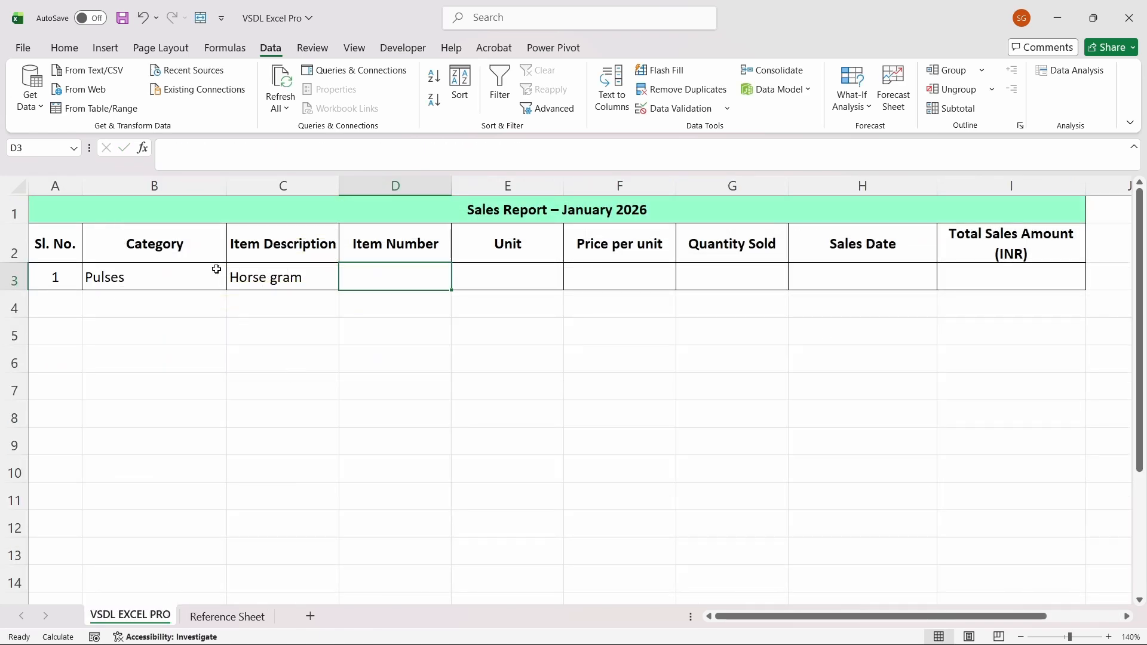
{"action": "left_click", "coordinate": [224, 616]}
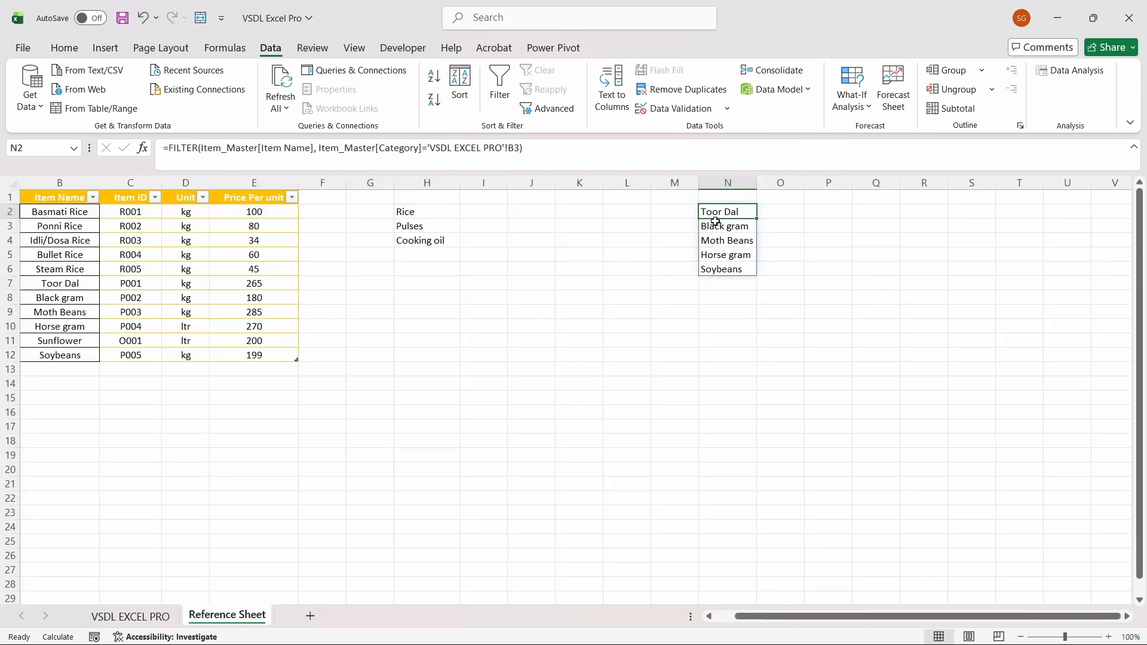
{"action": "double_click", "coordinate": [738, 209]}
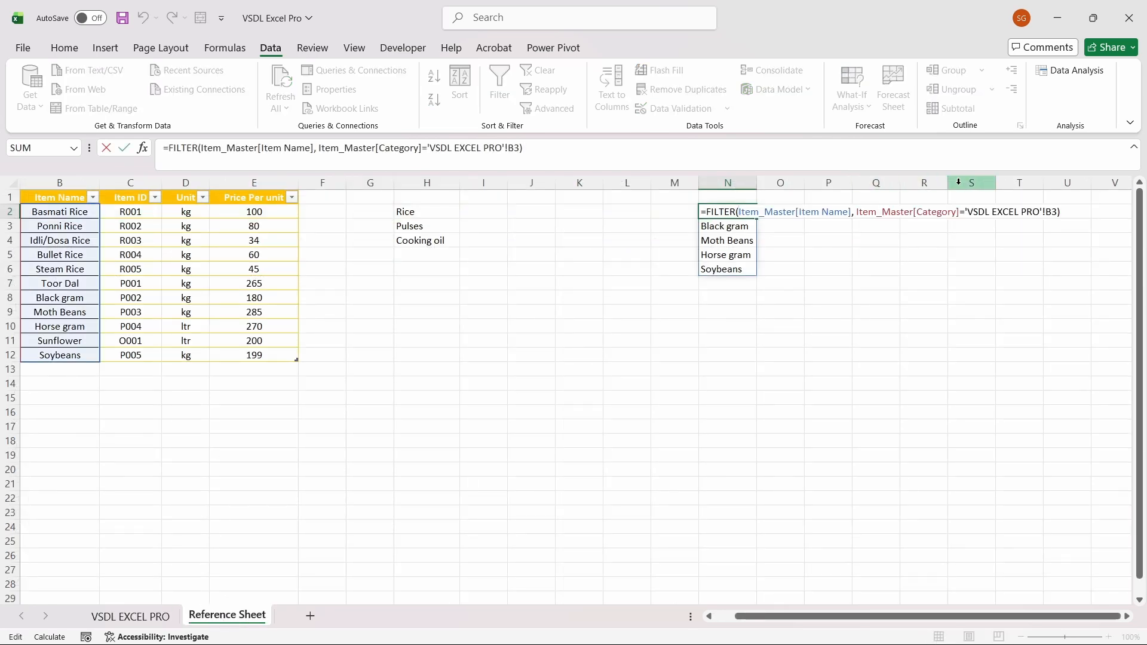
{"action": "key", "text": "Escape"}
- Save the workbook and look up the item number in report cell D3 with =XLOOKUP(C3, Item_Master[Item Name], Item_Master[Item ID], "")
{"action": "key", "text": "ctrl+s"}
{"action": "key", "text": "ctrl+Page_Up"}
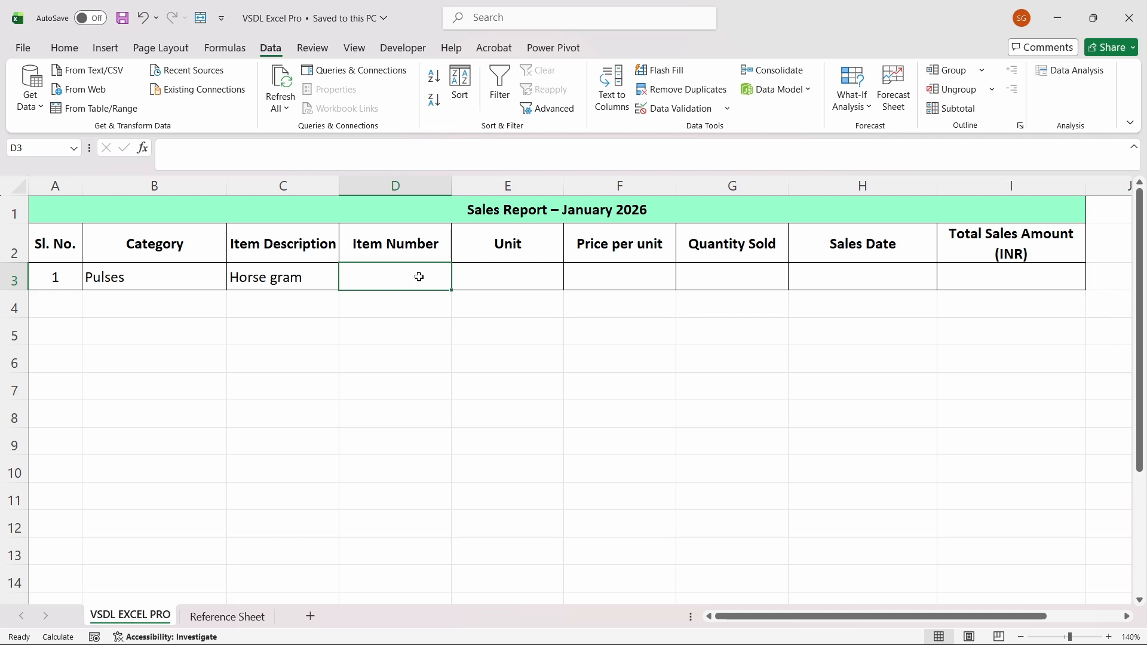
{"action": "type", "text": "=XLOOK"}
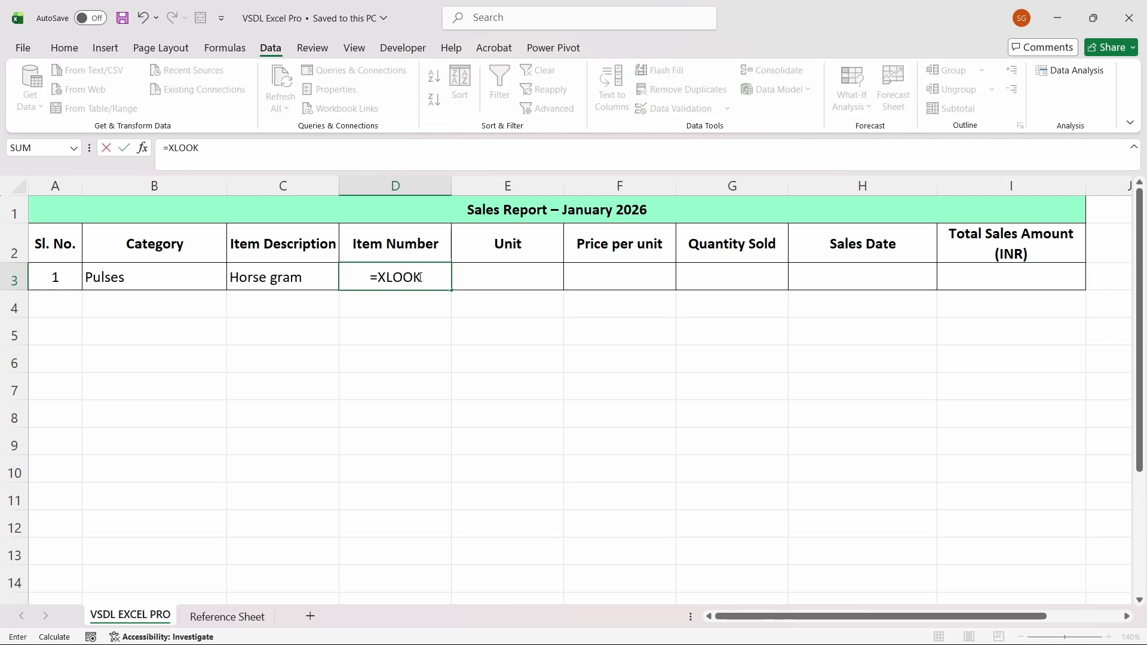
{"action": "type", "text": "UP(C3, Item_Master[Item Name], Item_Master[Item ID], \"\")"}
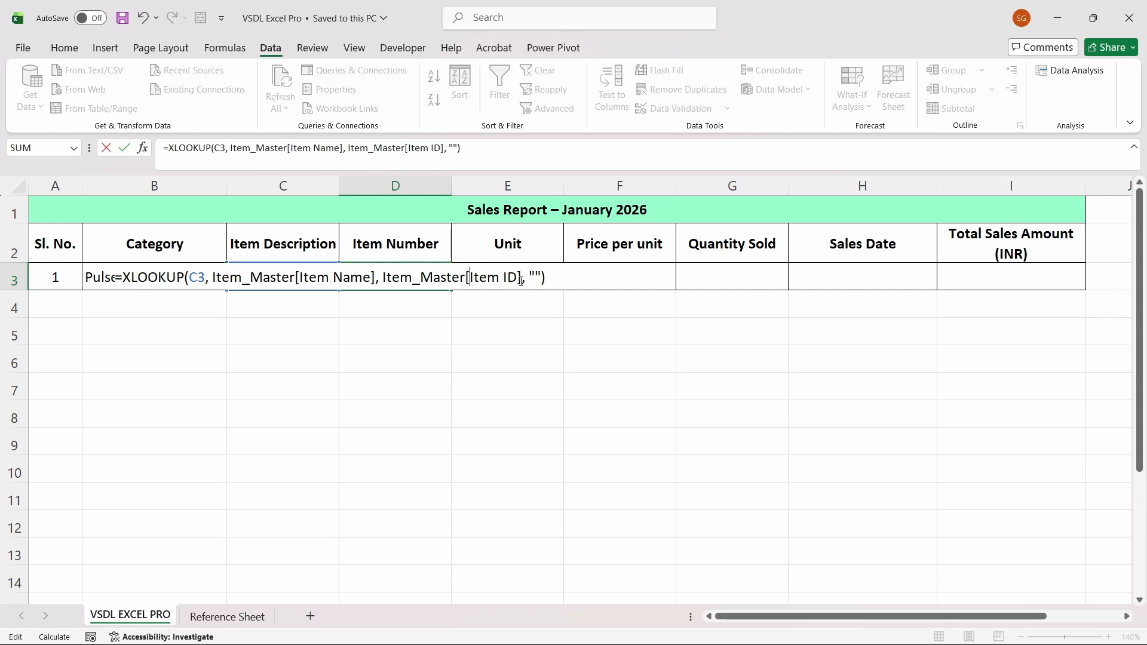
{"action": "key", "text": "Return"}
{"action": "key", "text": "Up"}
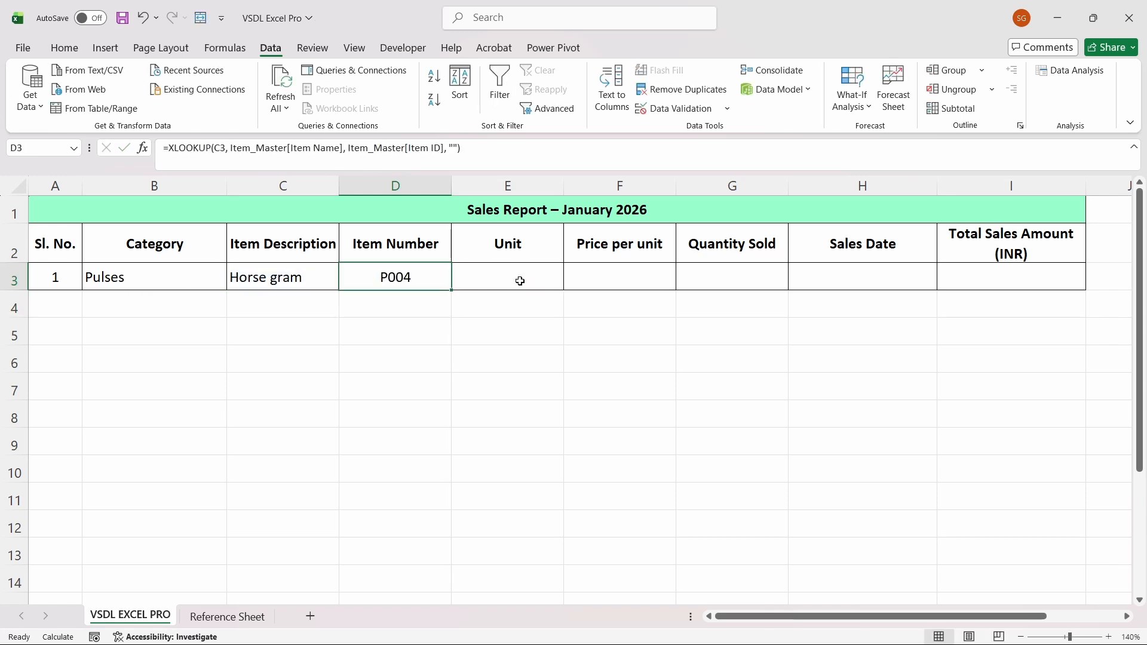
- Review the XLOOKUP formula in D3 together with the item description in C3 that it looks up
{"action": "double_click", "coordinate": [434, 283]}
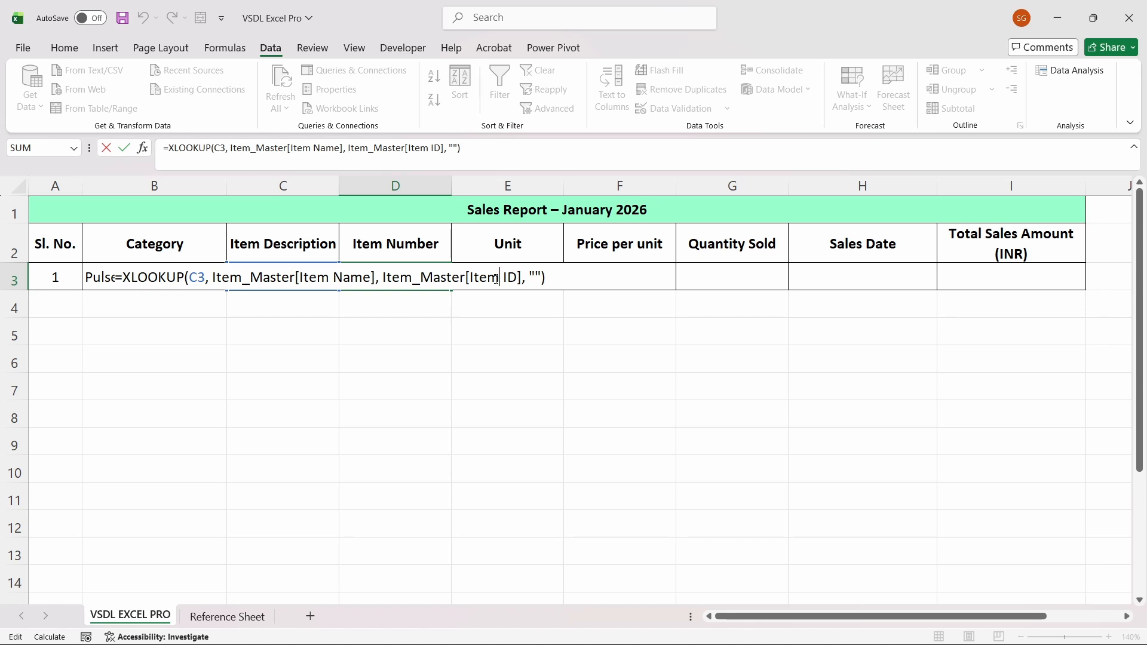
{"action": "key", "text": "Return"}
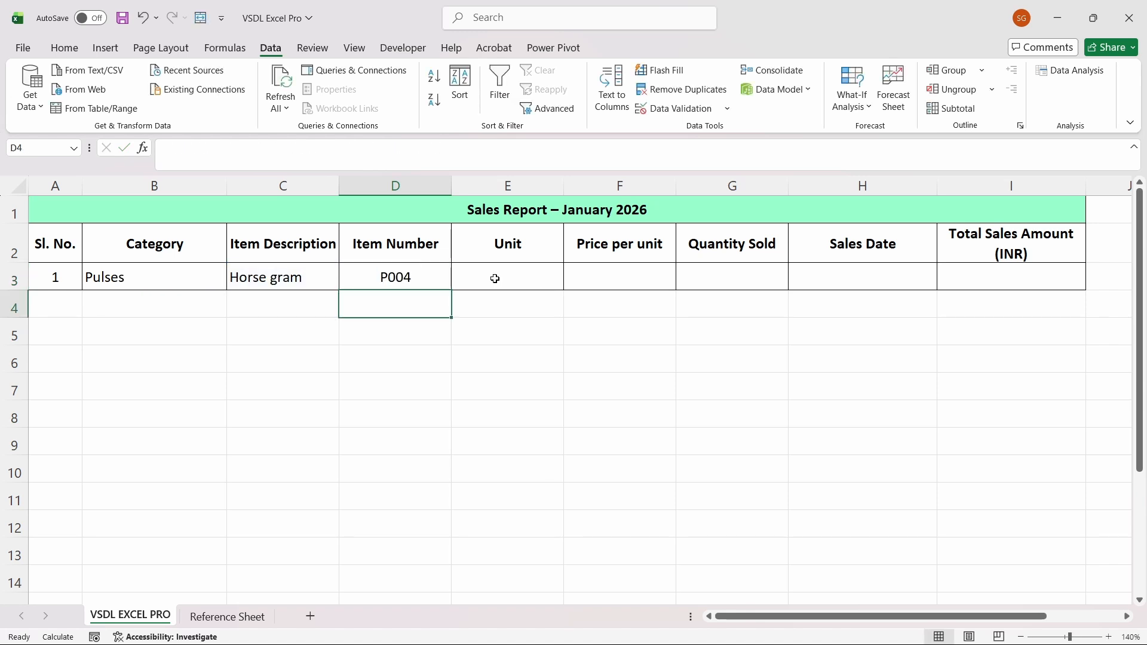
{"action": "key", "text": "Up"}
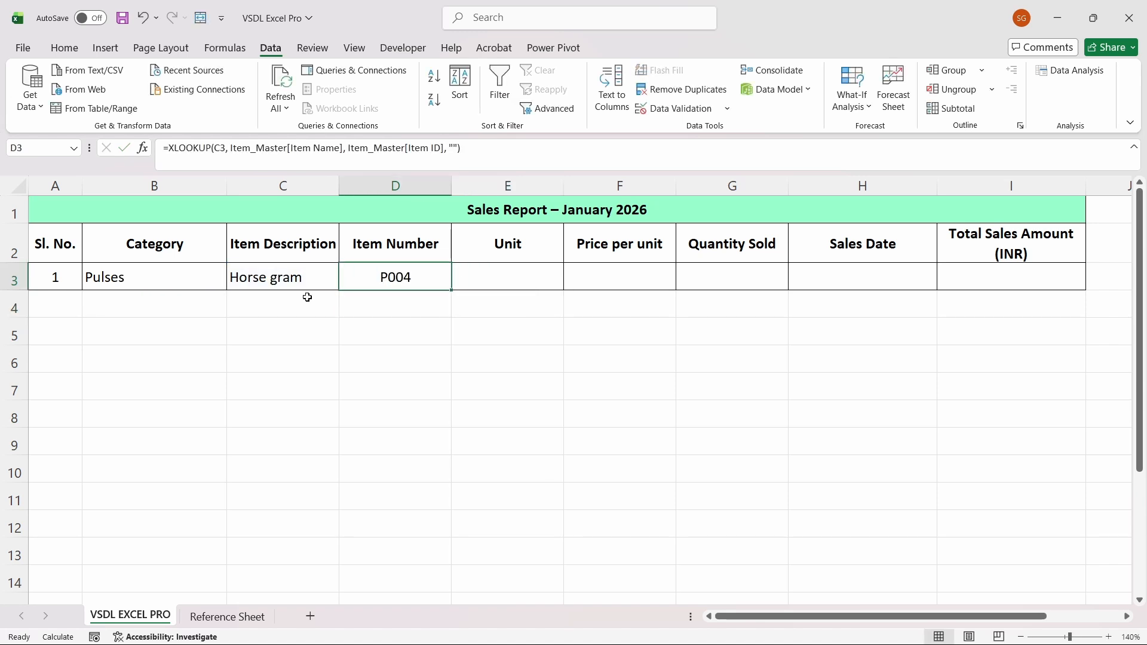
{"action": "left_click", "coordinate": [321, 277]}
{"action": "left_click", "coordinate": [393, 283]}
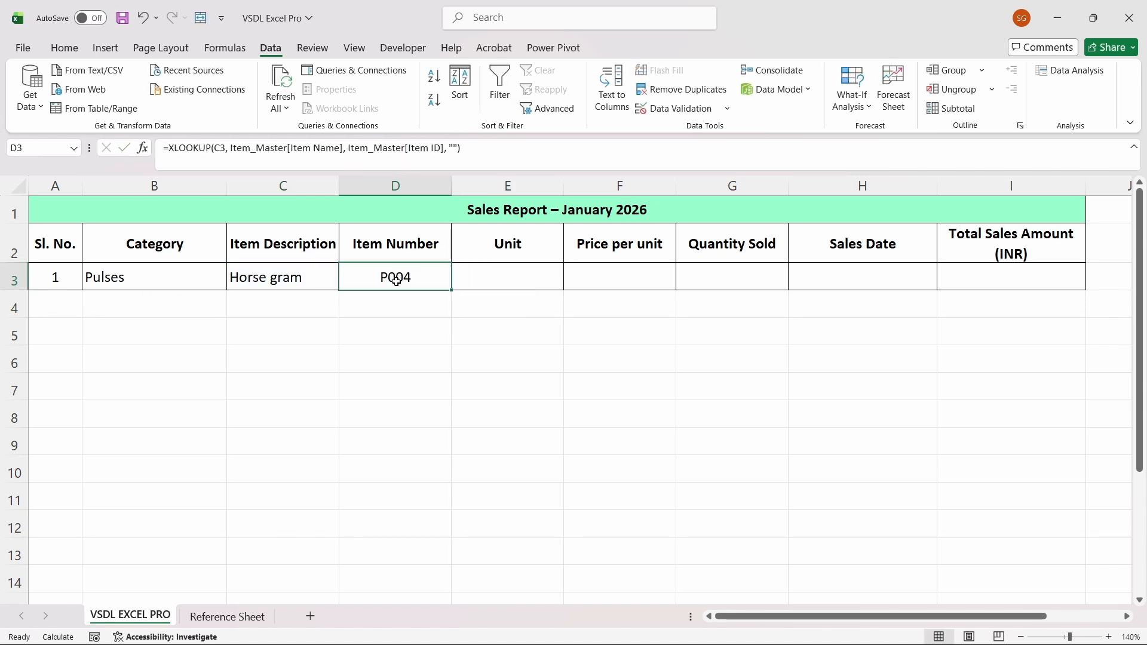
- Examine the Item ID and Unit of Horse gram in the Item_Master table on the Reference Sheet
{"action": "left_click", "coordinate": [257, 614]}
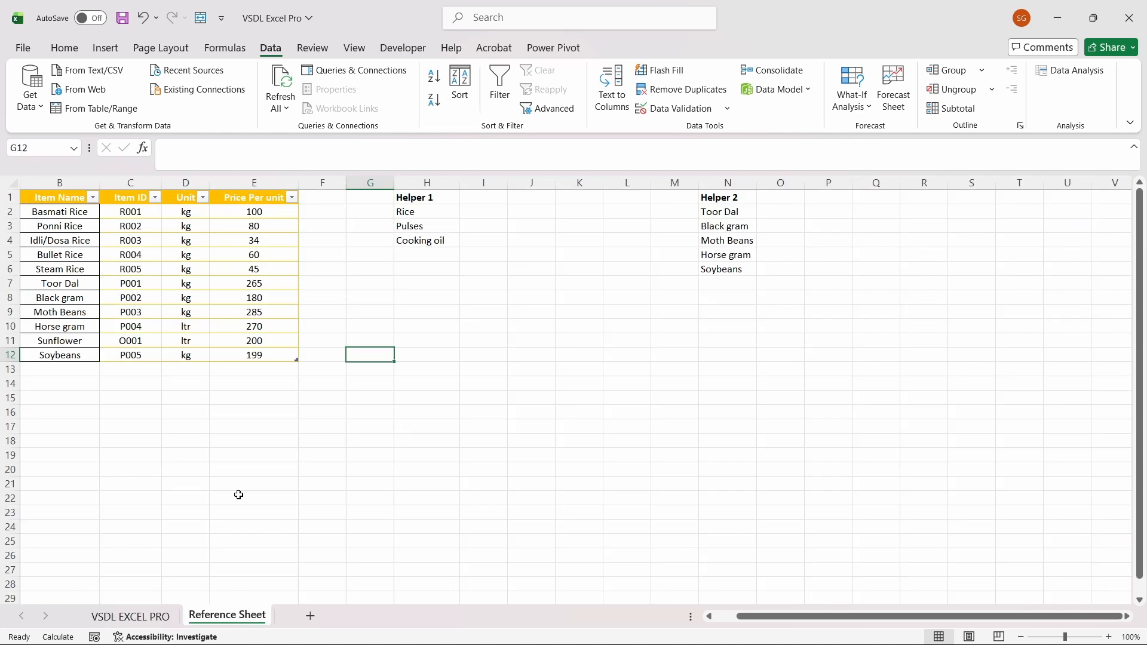
{"action": "left_click", "coordinate": [137, 290]}
{"action": "key", "text": "Up"}
{"action": "key", "text": "Up"}
{"action": "key", "text": "Up"}
{"action": "key", "text": "Down"}
{"action": "key", "text": "Down"}
{"action": "key", "text": "Down"}
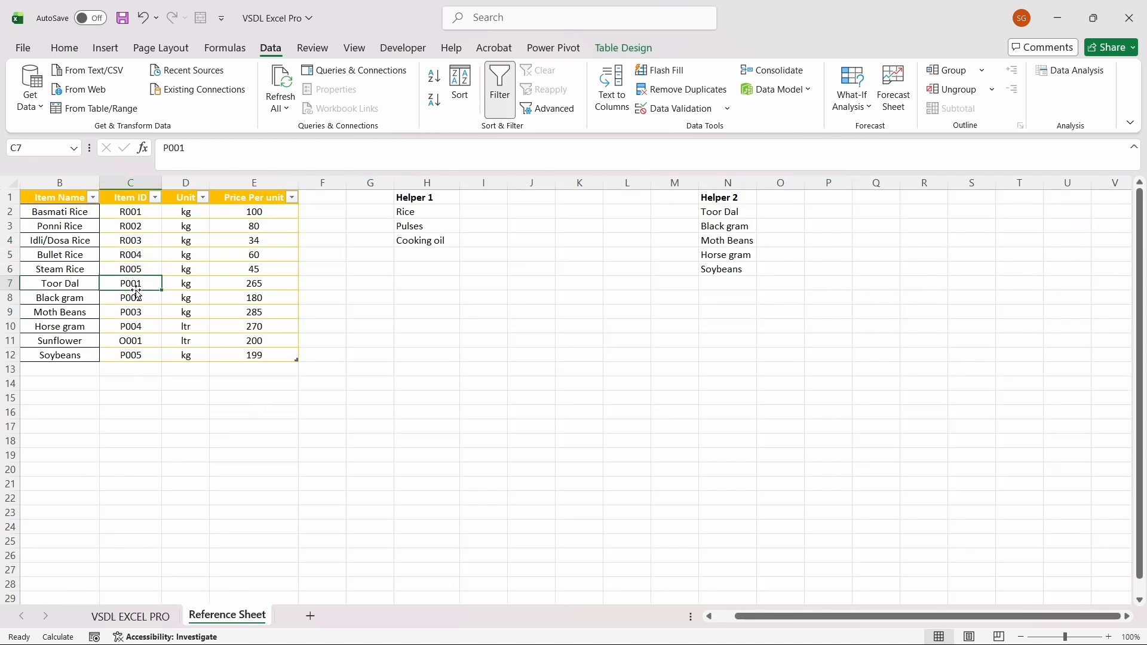
{"action": "key", "text": "Down"}
{"action": "key", "text": "Down"}
{"action": "key", "text": "Down"}
{"action": "key", "text": "Right"}
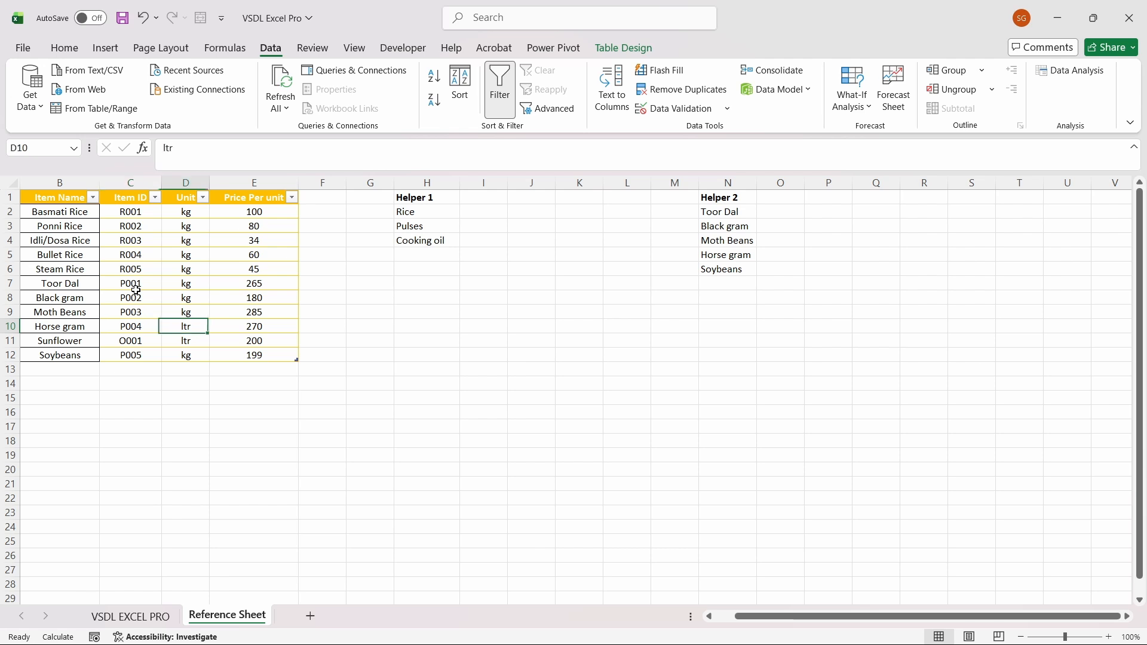
{"action": "key", "text": "Left"}
{"action": "key", "text": "Left"}
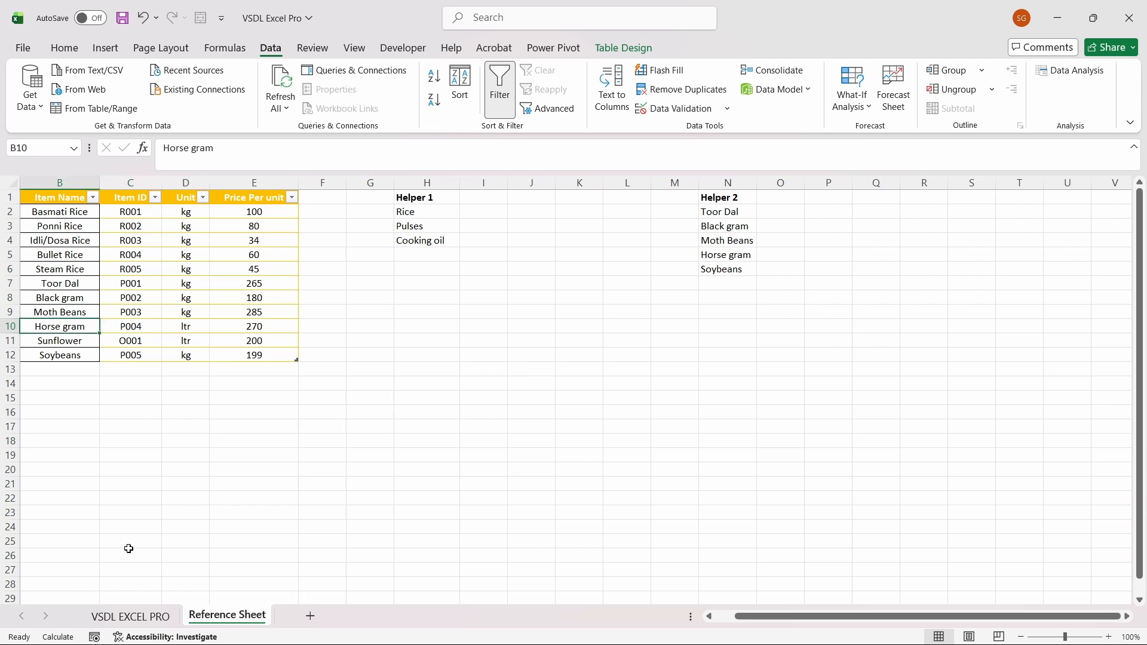
- Choose Soybeans as the item description in report cell C3 and check its Item ID on the Reference Sheet
{"action": "left_click", "coordinate": [131, 617]}
{"action": "left_click", "coordinate": [317, 285]}
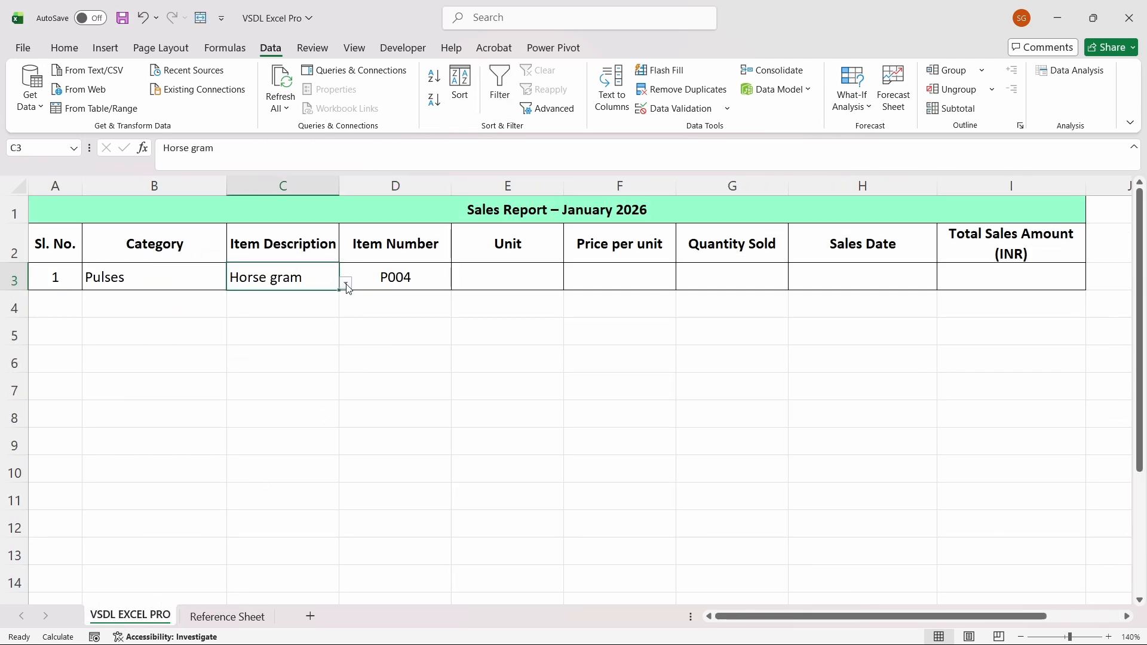
{"action": "type", "text": "Soybeans"}
{"action": "left_click", "coordinate": [402, 287]}
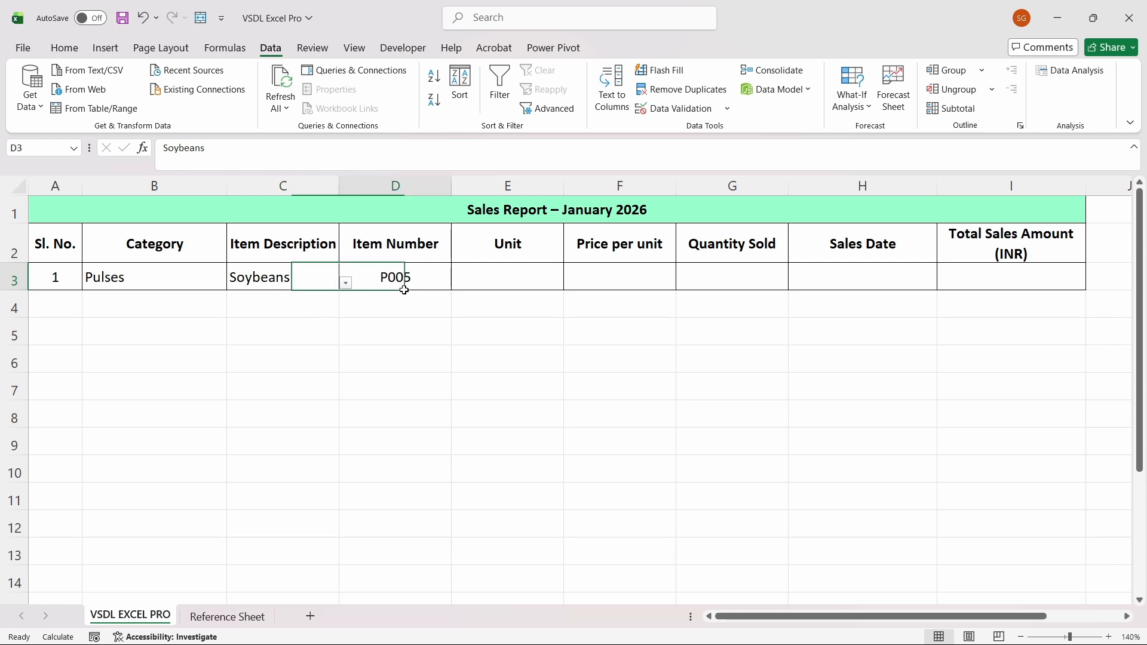
{"action": "left_click", "coordinate": [217, 625]}
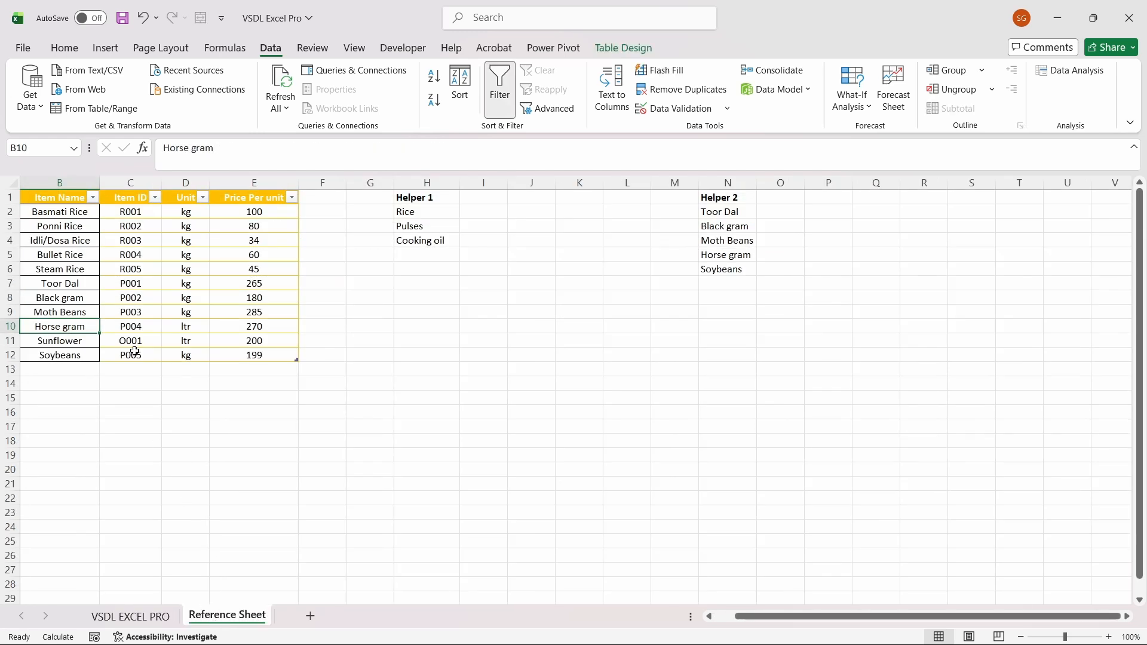
{"action": "left_click", "coordinate": [147, 272]}
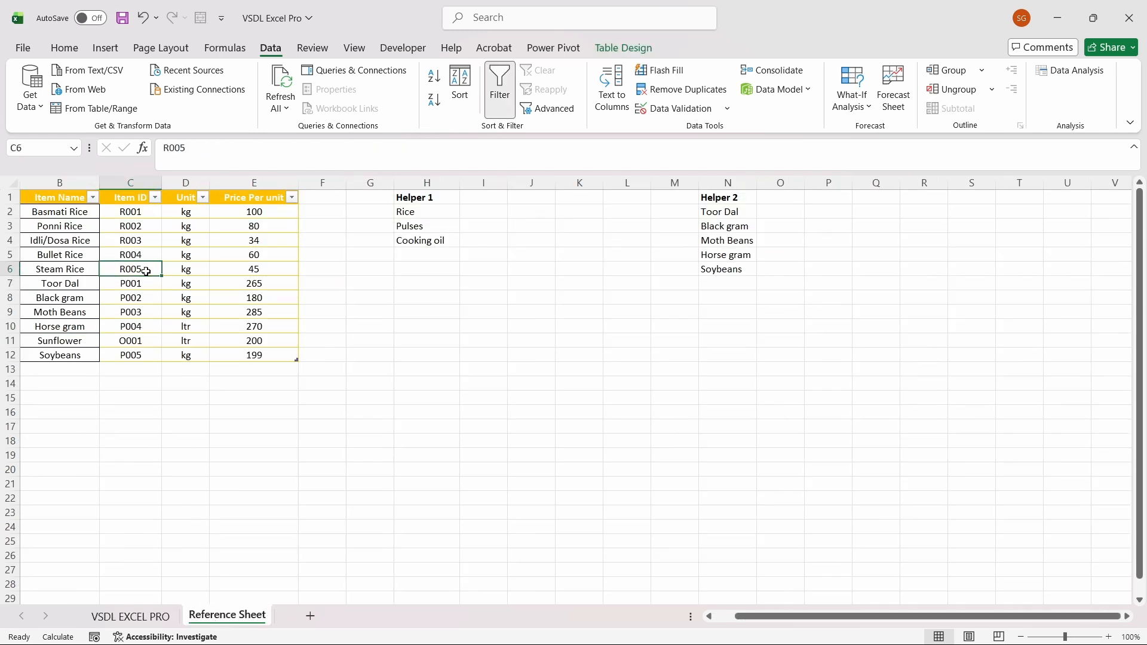
{"action": "left_click", "coordinate": [153, 356]}
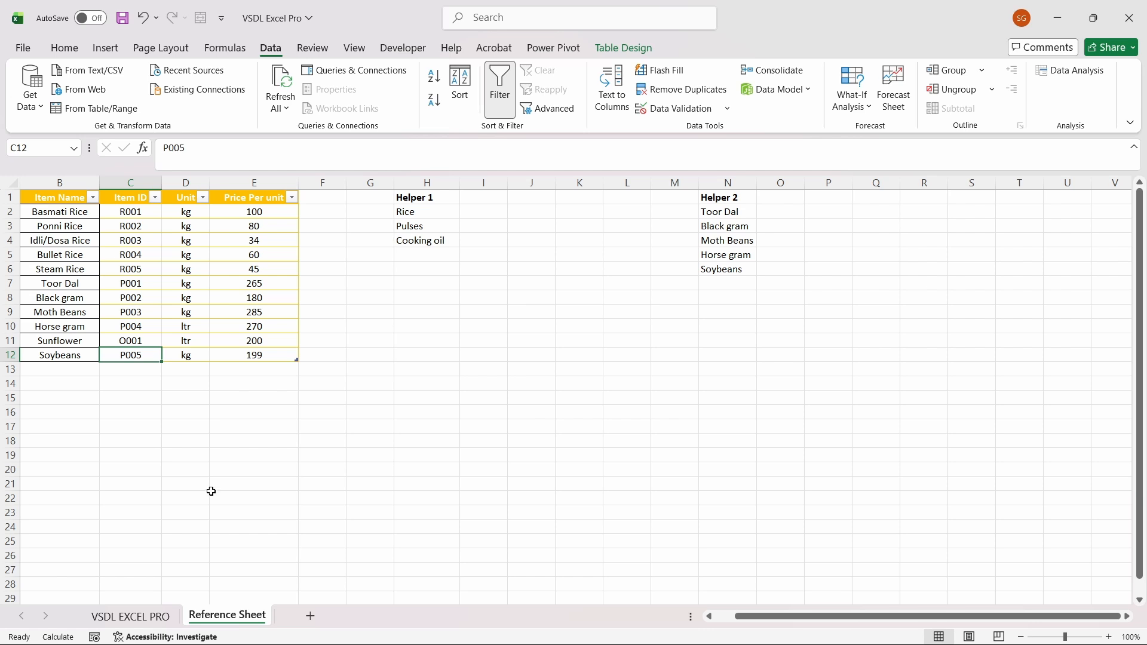
- Look up the unit in report cell E3 with =XLOOKUP(C3, Item_Master[Item Name], Item_Master[Unit], "")
{"action": "left_click", "coordinate": [154, 614]}
{"action": "left_click", "coordinate": [509, 276]}
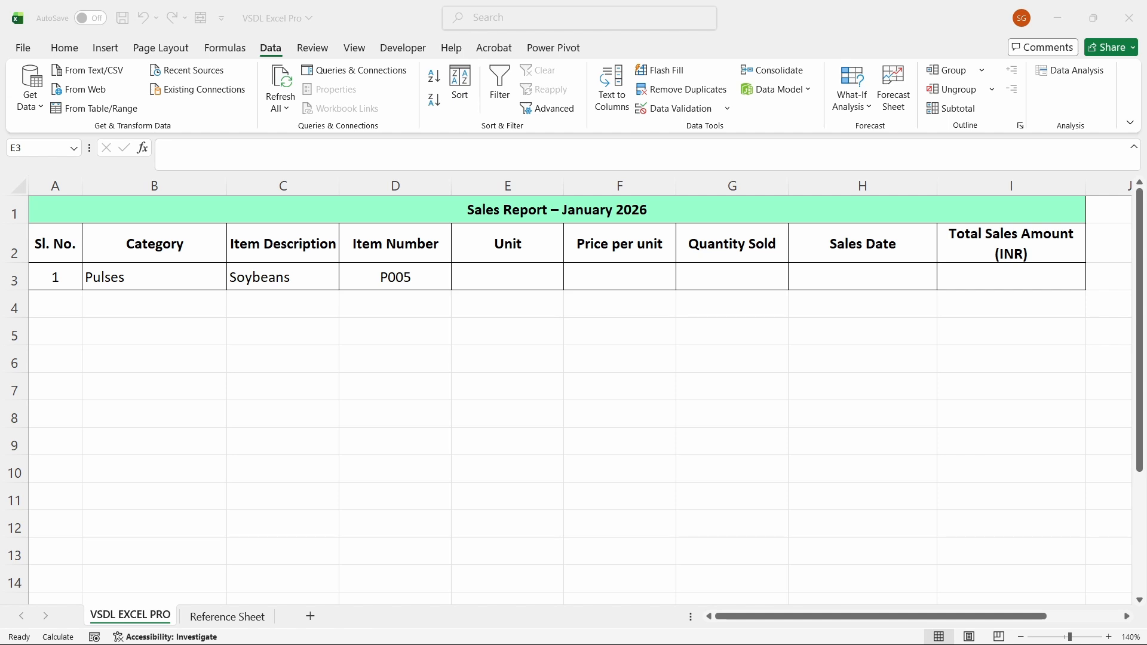
{"action": "left_click", "coordinate": [505, 278]}
{"action": "type", "text": "=XLOO"}
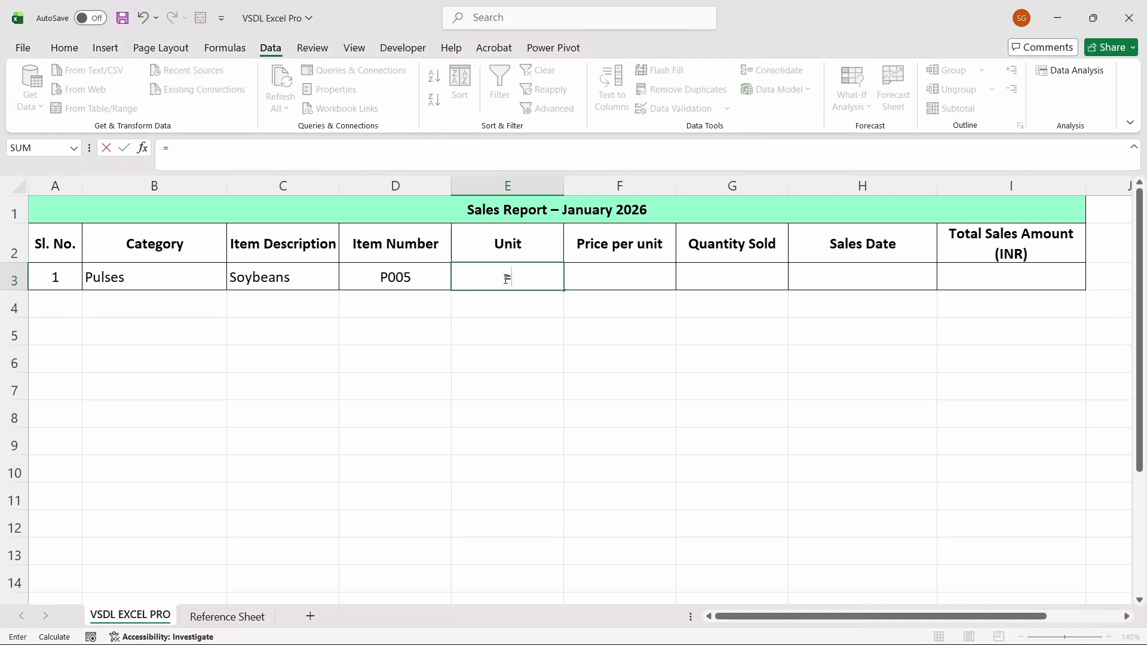
{"action": "type", "text": "K"}
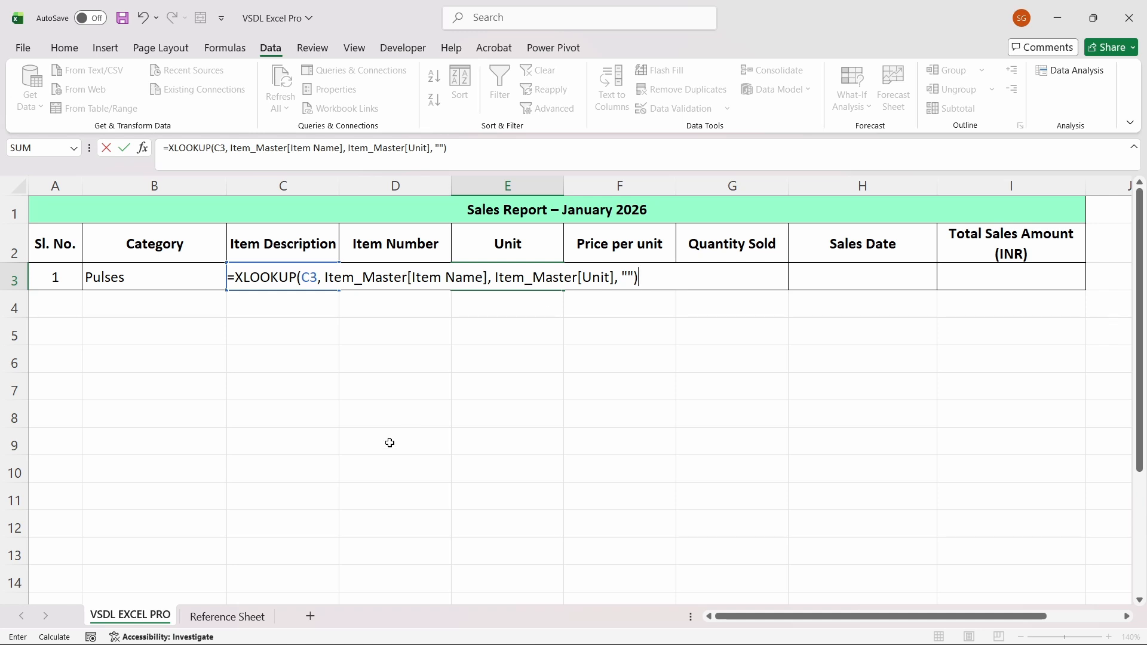
{"action": "key", "text": "Return"}
- Compare the report's unit in E3 with the Item_Master Unit column and examine the Sunflower row on the Reference Sheet
{"action": "left_click", "coordinate": [241, 616]}
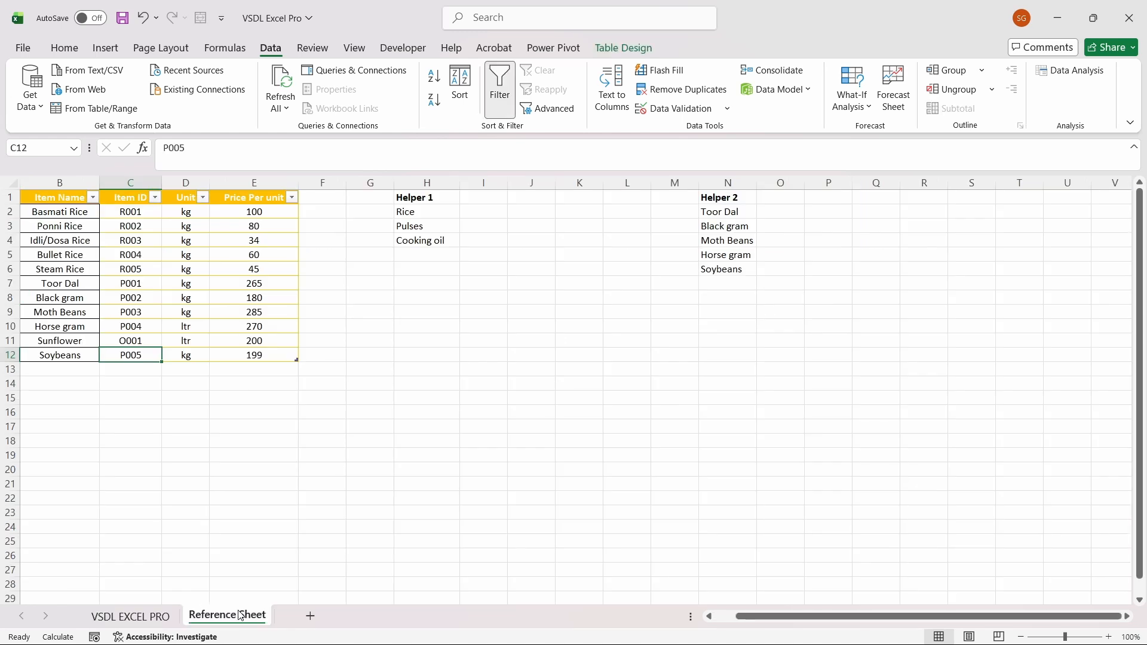
{"action": "left_click", "coordinate": [187, 198]}
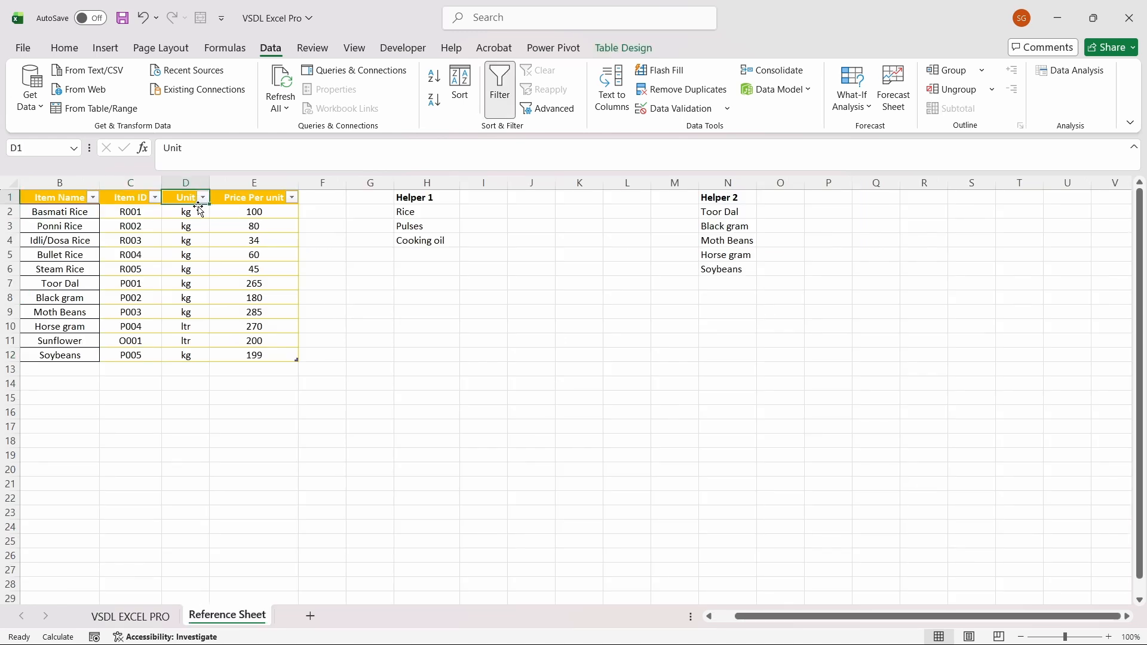
{"action": "left_click", "coordinate": [190, 212]}
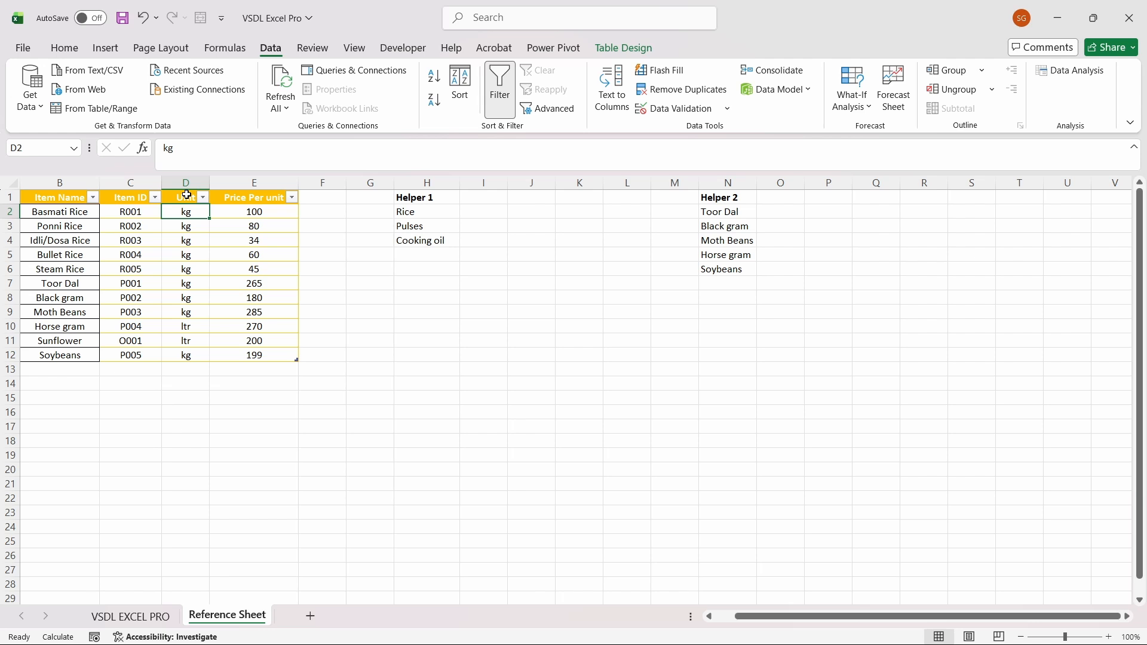
{"action": "key", "text": "ctrl+Page_Up"}
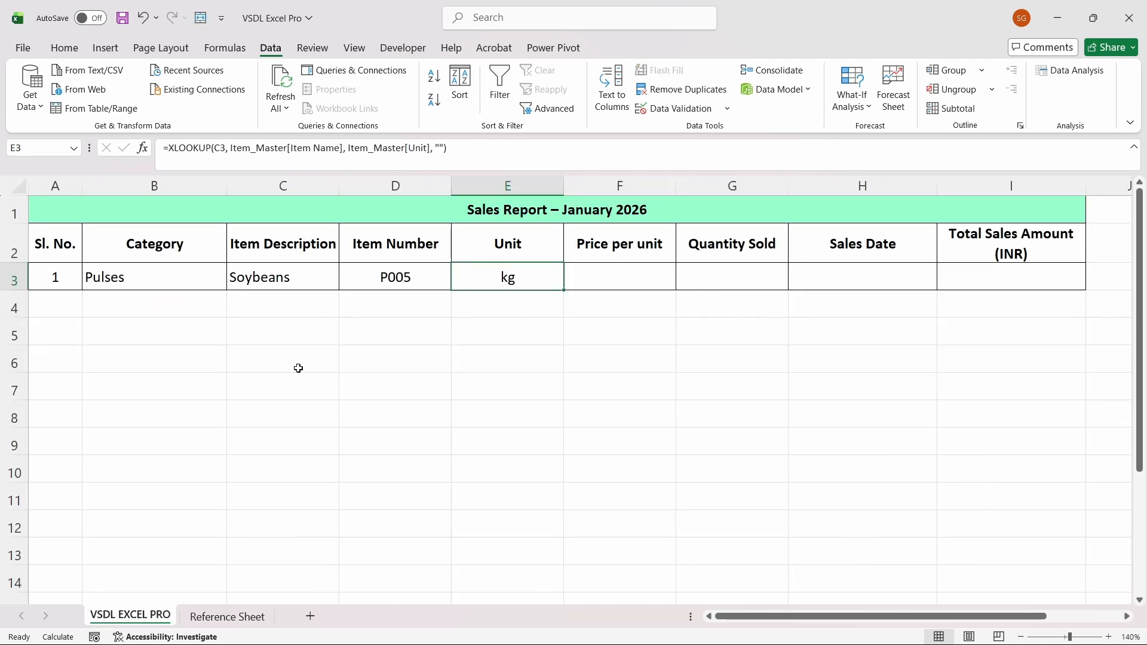
{"action": "left_click", "coordinate": [206, 622]}
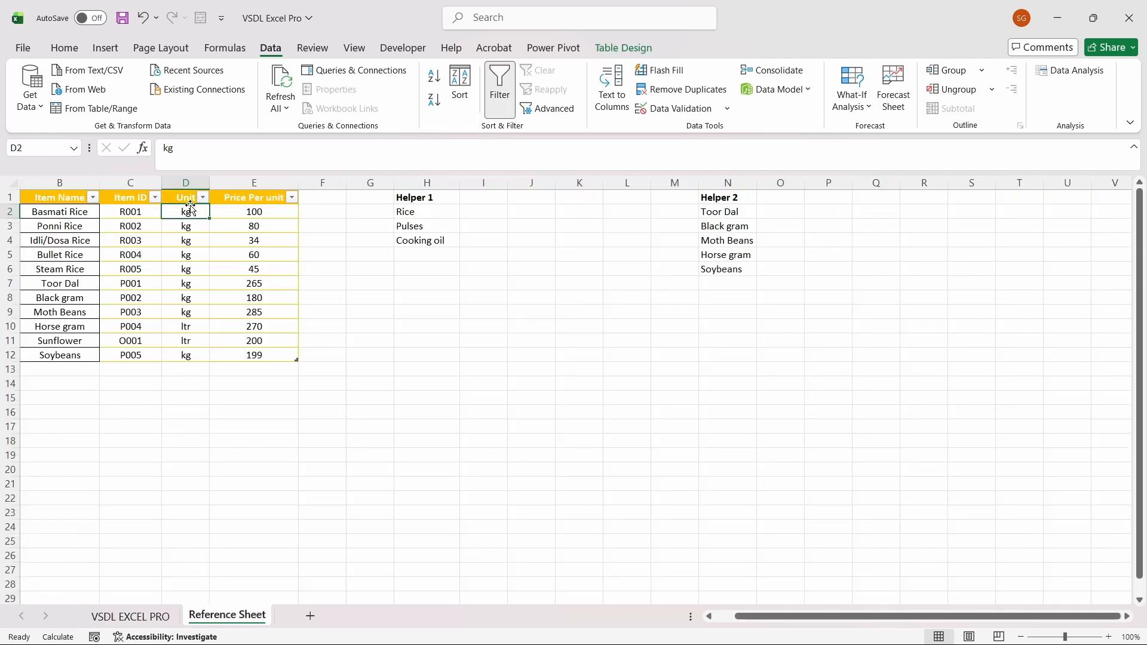
{"action": "left_click", "coordinate": [131, 617]}
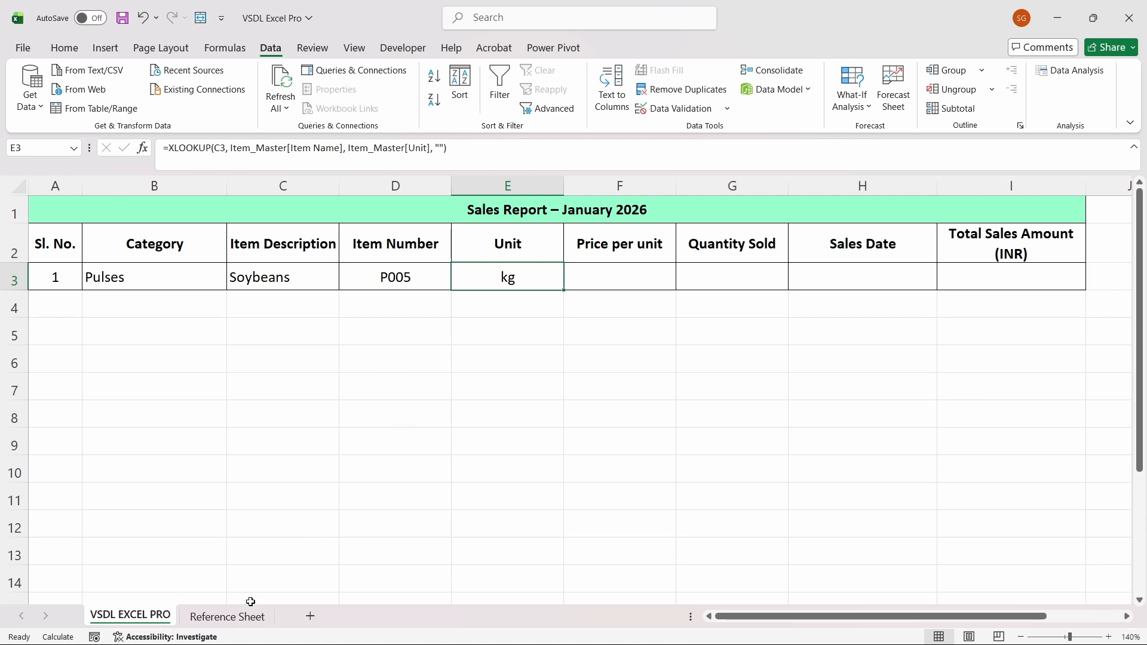
{"action": "left_click", "coordinate": [227, 617]}
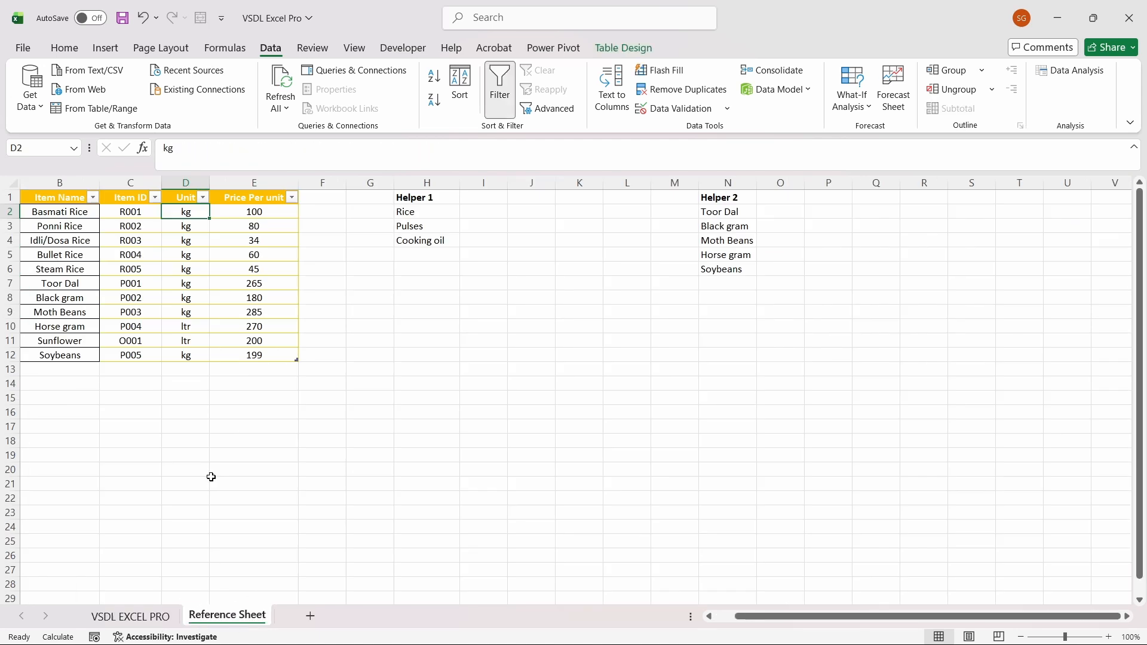
{"action": "left_click", "coordinate": [150, 341]}
{"action": "left_click", "coordinate": [77, 341]}
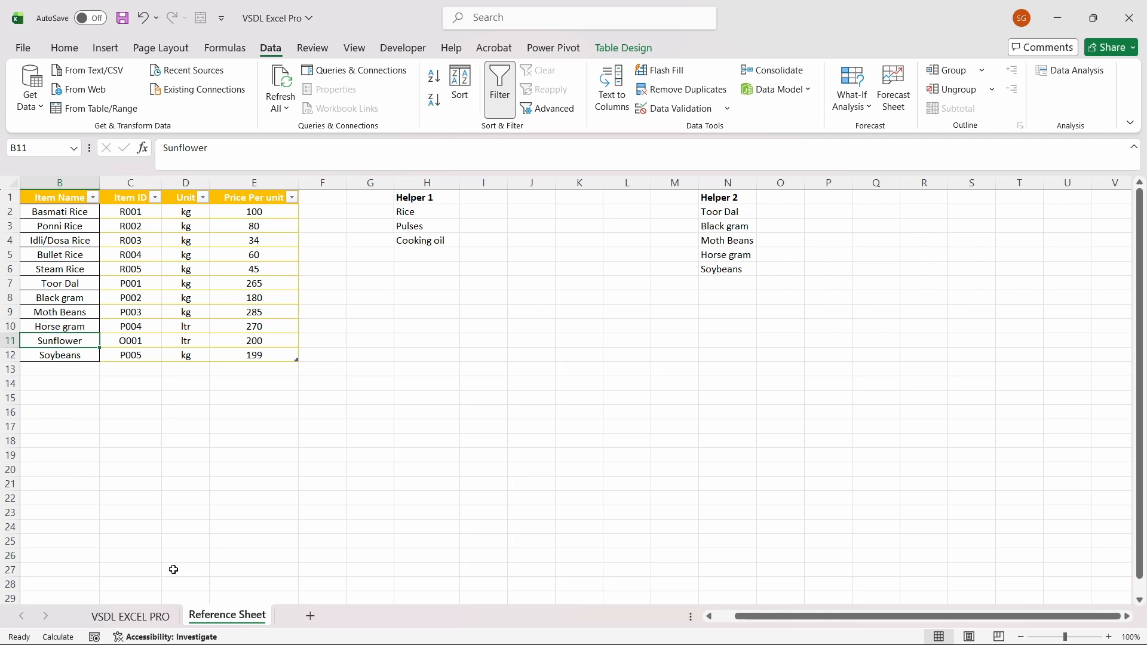
- Set the report category in B3 to Cooking oil and the item description in C3 to Sunflower
{"action": "left_click", "coordinate": [159, 617]}
{"action": "left_click", "coordinate": [214, 272]}
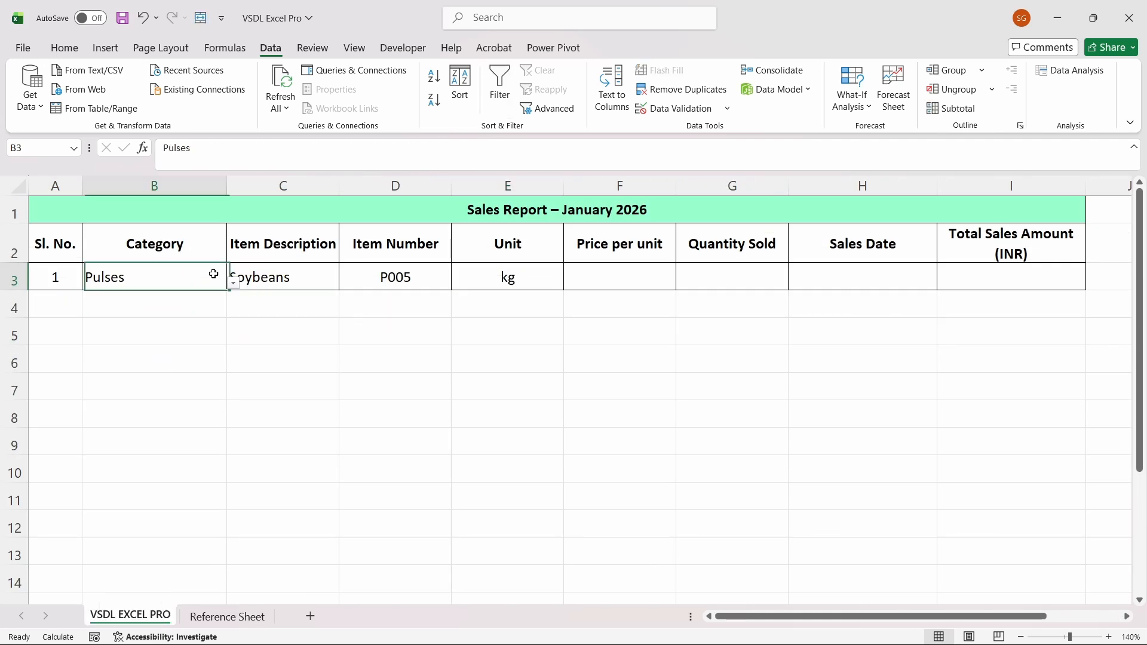
{"action": "left_click", "coordinate": [236, 277]}
{"action": "left_click", "coordinate": [215, 284]}
{"action": "left_click", "coordinate": [232, 288]}
{"action": "left_click", "coordinate": [200, 306]}
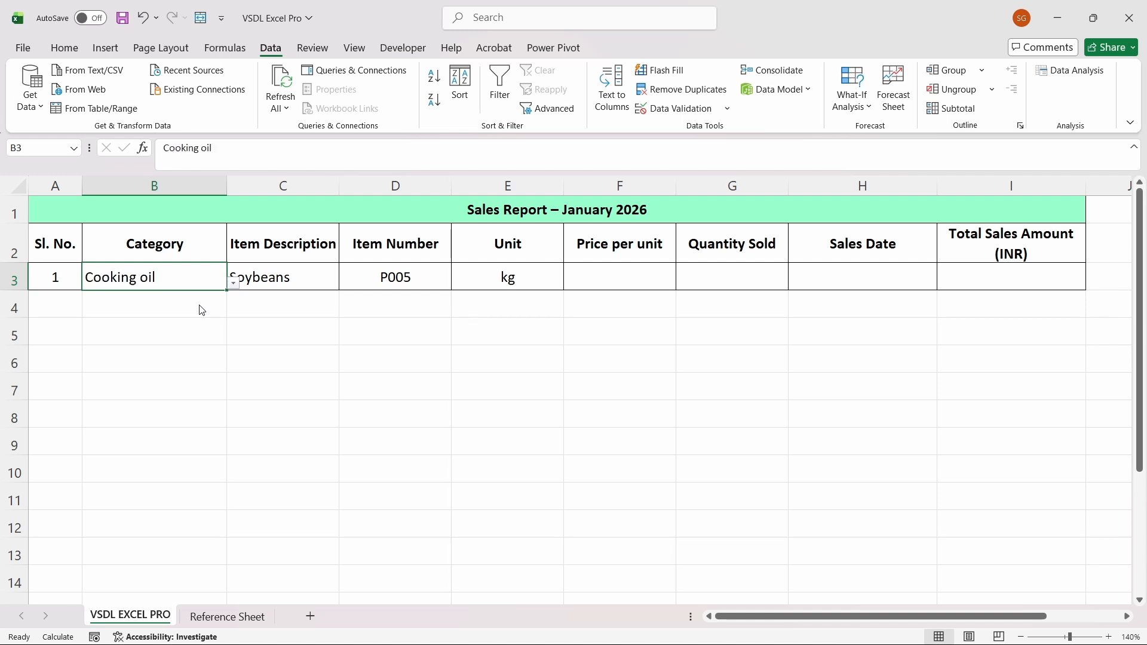
{"action": "left_click", "coordinate": [296, 278]}
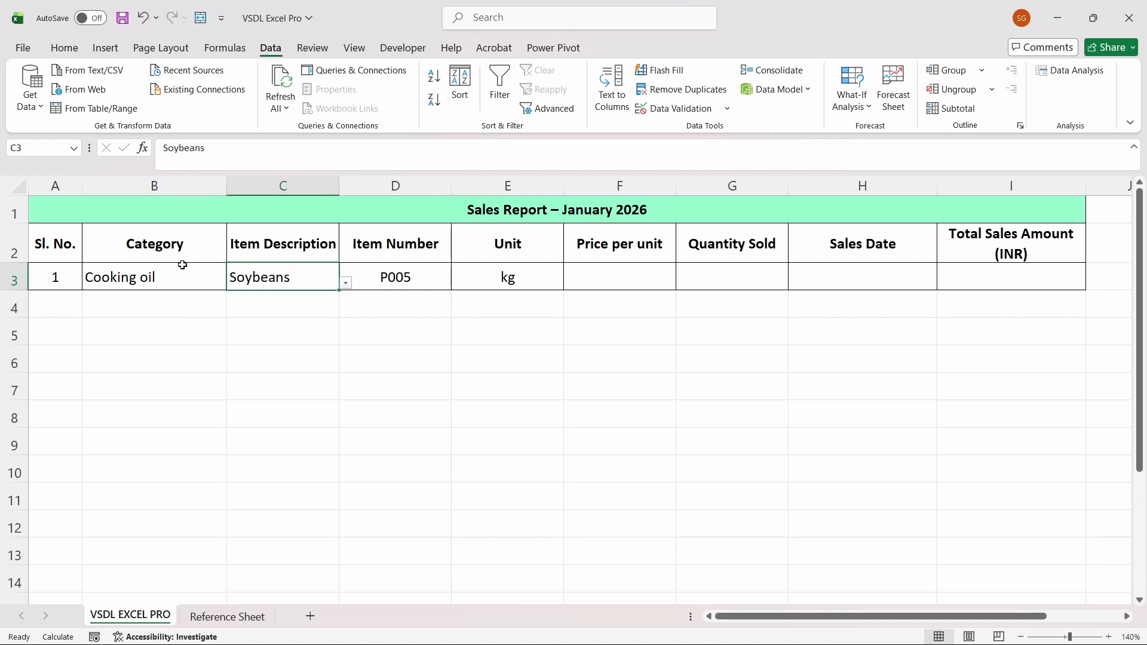
{"action": "left_click", "coordinate": [180, 269]}
{"action": "left_click", "coordinate": [273, 270]}
{"action": "left_click", "coordinate": [296, 311]}
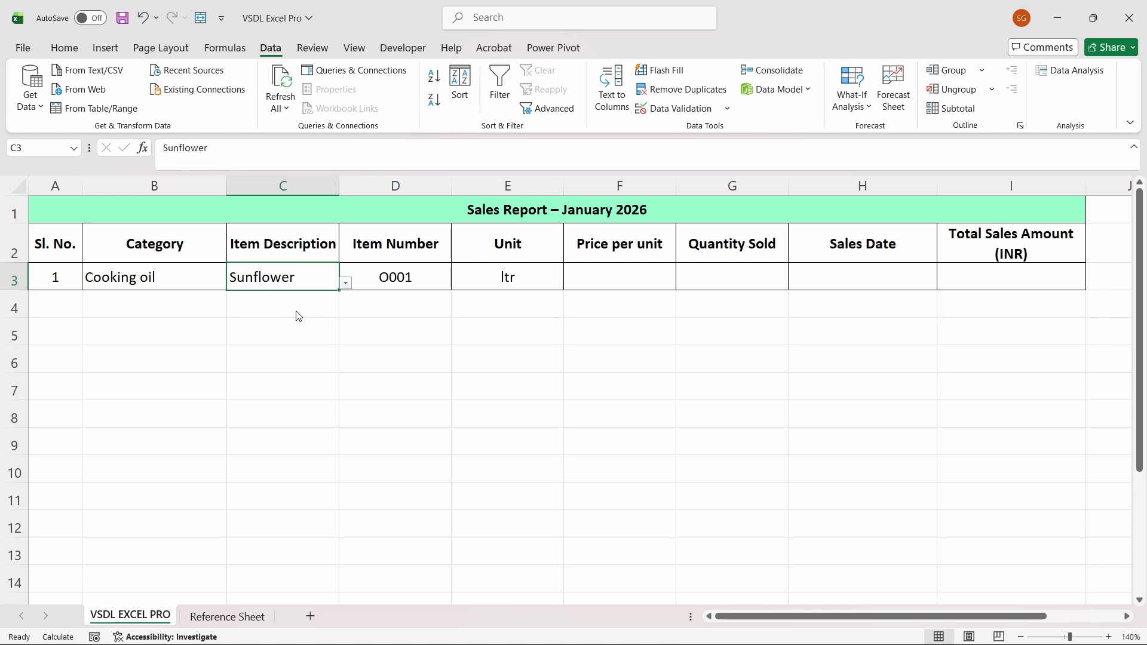
- Check the Sunflower item number and unit, and the Ponni Rice details, against the Item_Master table on the Reference Sheet
{"action": "left_click", "coordinate": [444, 288]}
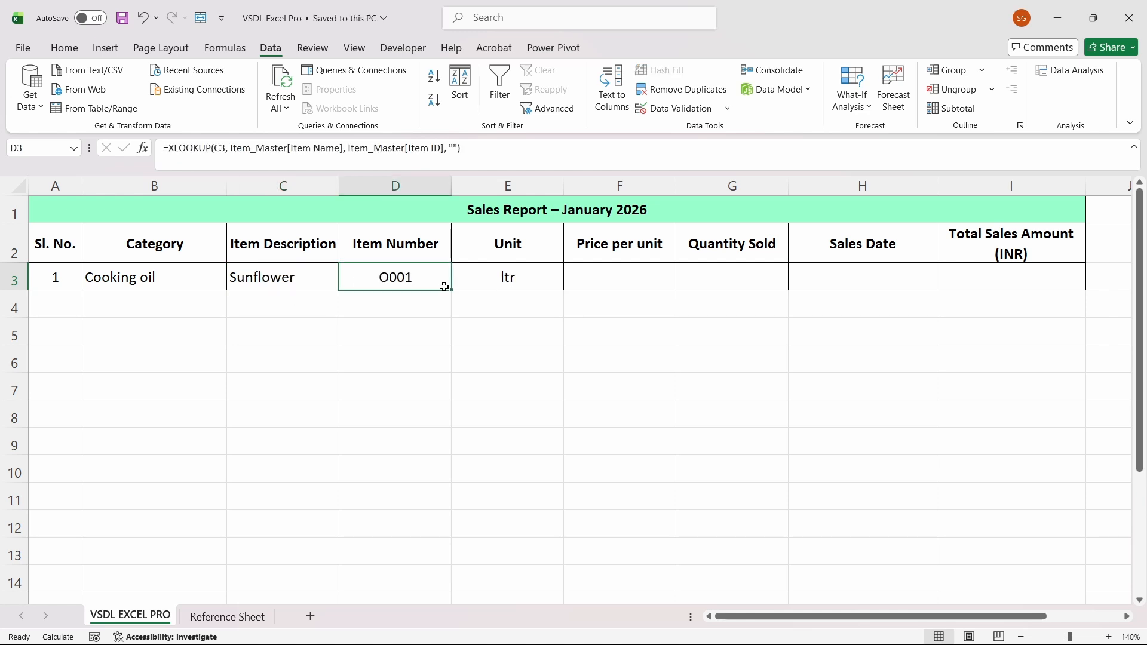
{"action": "left_click", "coordinate": [258, 622]}
{"action": "left_click", "coordinate": [156, 340]}
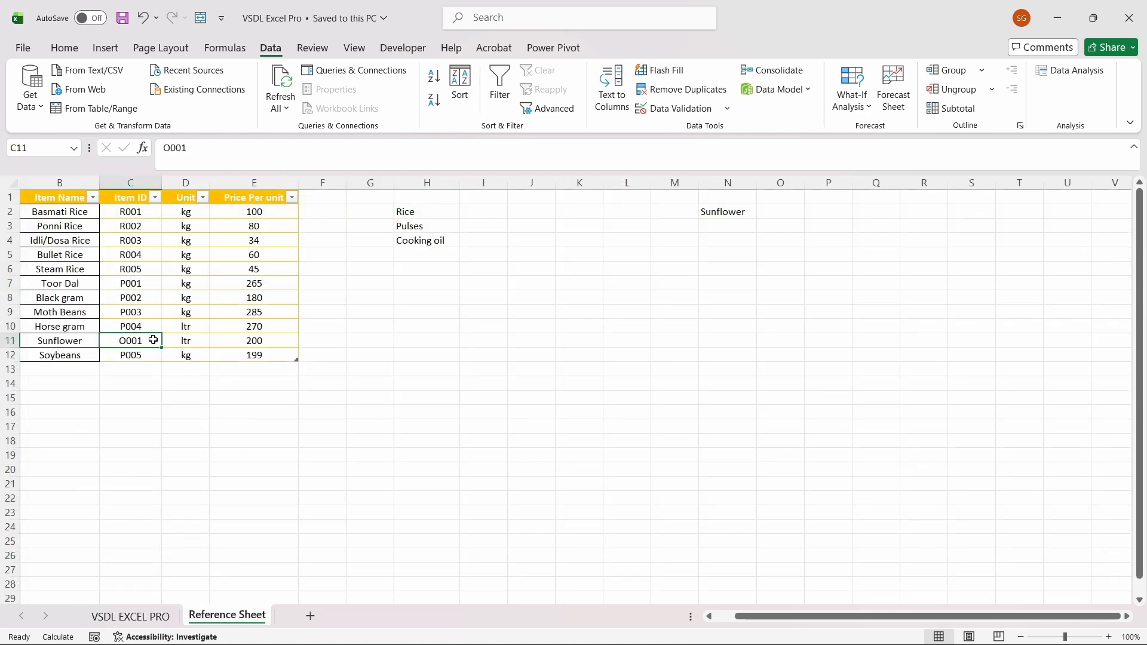
{"action": "left_click", "coordinate": [166, 615]}
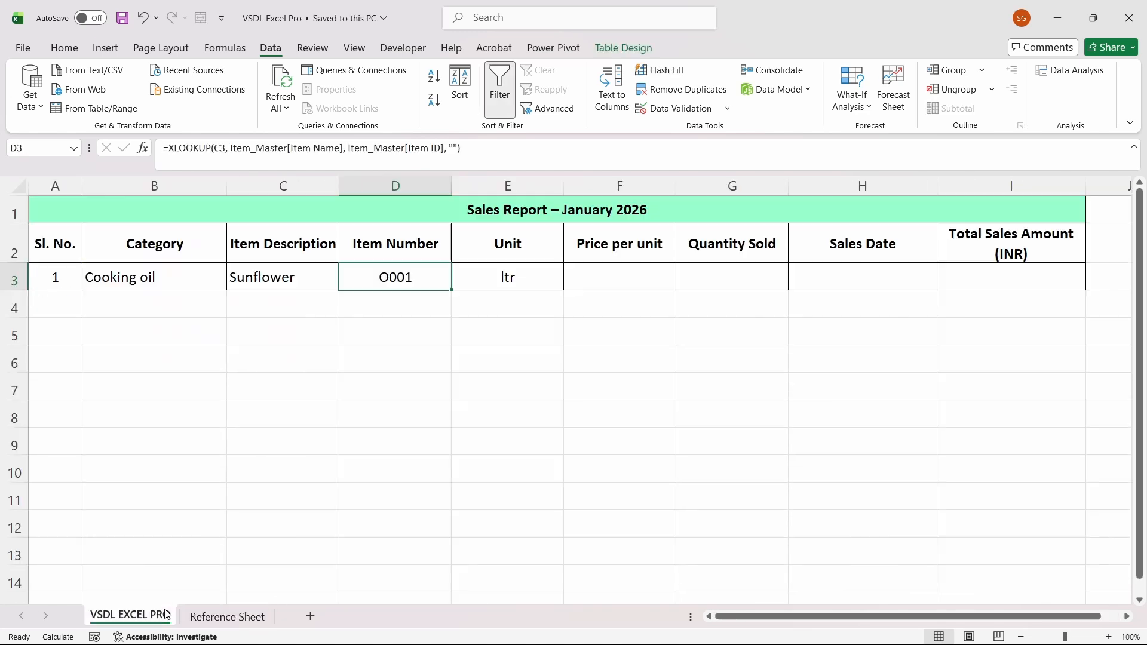
{"action": "left_click", "coordinate": [517, 278]}
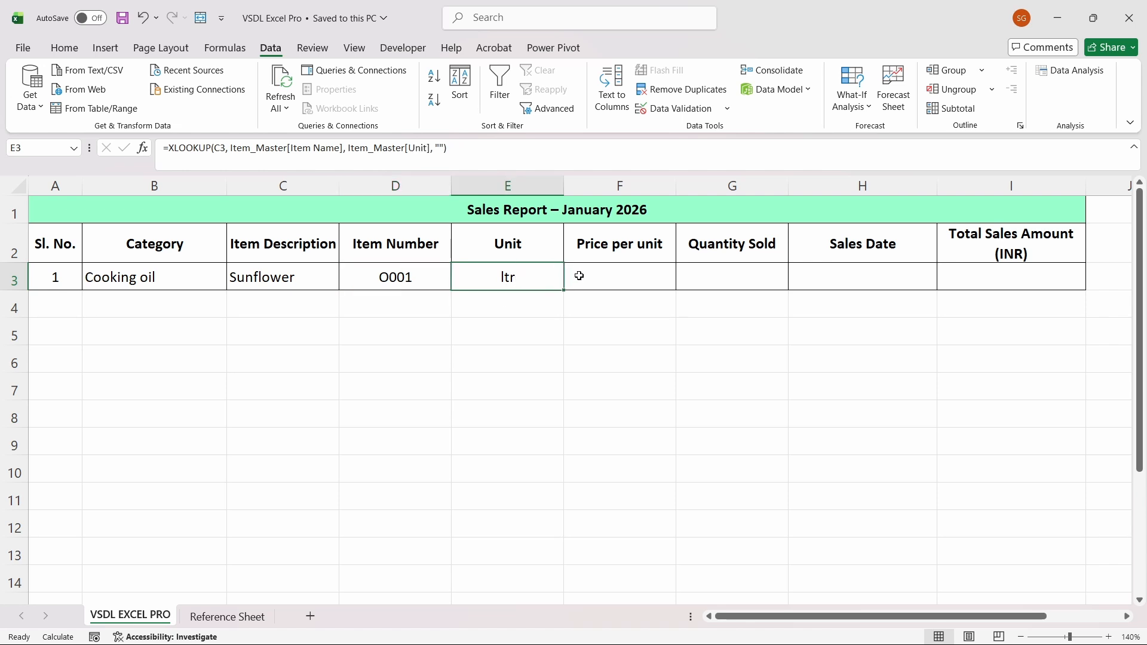
{"action": "key", "text": "ctrl+Page_Down"}
{"action": "left_click", "coordinate": [152, 228]}
{"action": "key", "text": "Right"}
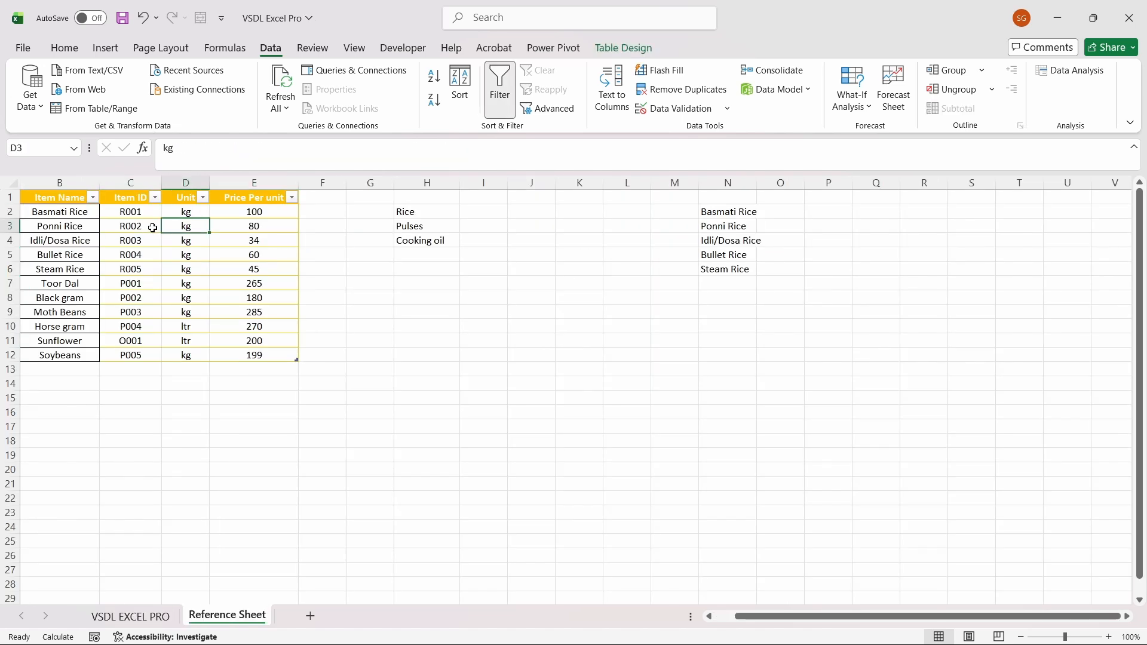
{"action": "key", "text": "Right"}
{"action": "key", "text": "Right"}
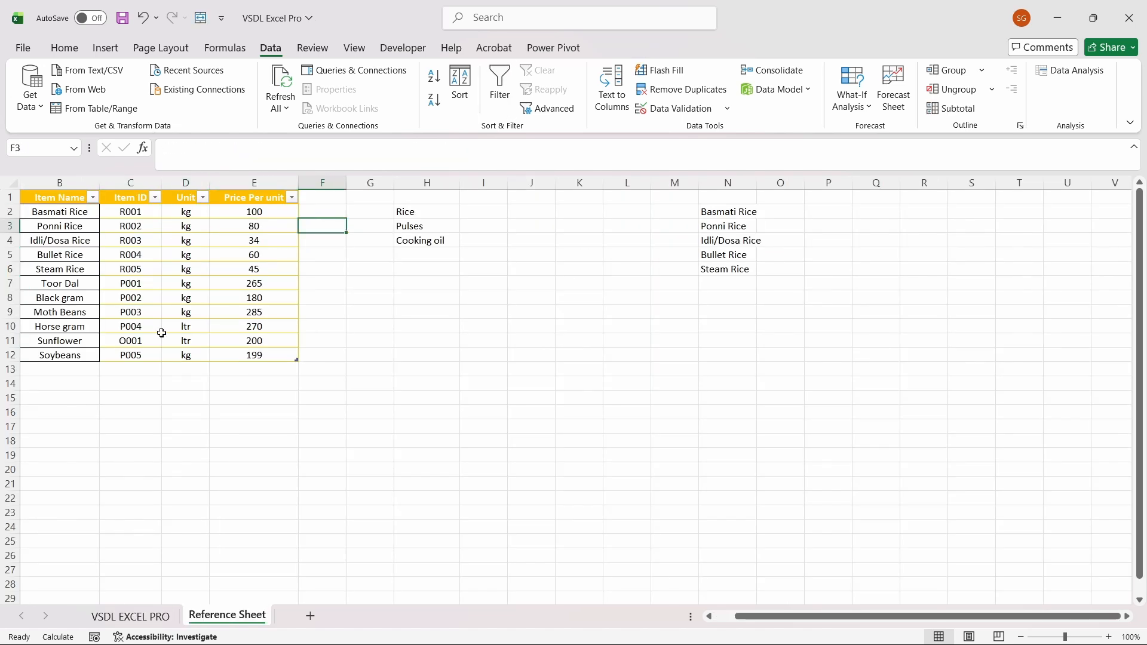
- Enter 5 as the quantity sold in report cell G3 and check the unit in E3
{"action": "left_click", "coordinate": [158, 615]}
{"action": "left_click", "coordinate": [715, 288]}
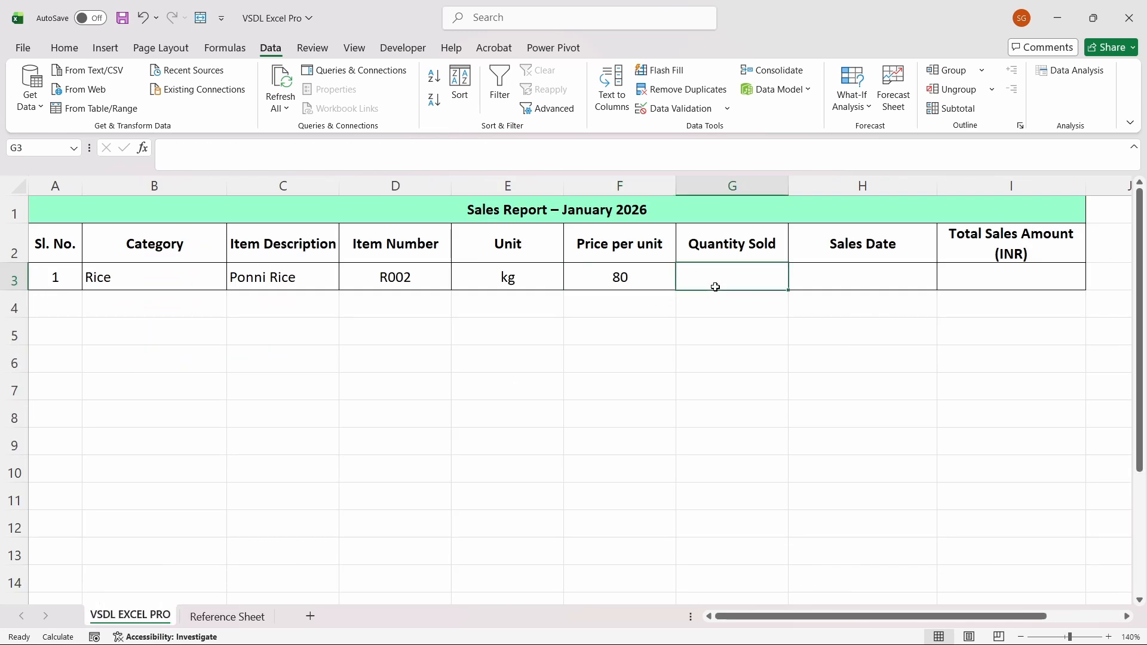
{"action": "type", "text": "5"}
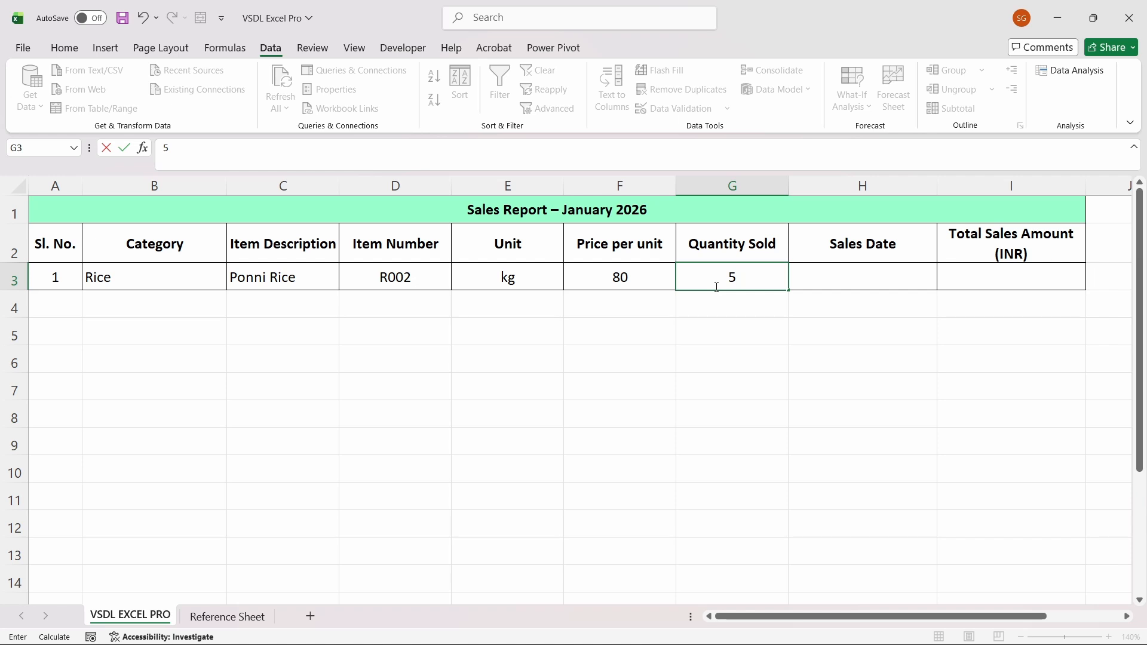
{"action": "key", "text": "Tab"}
{"action": "left_click", "coordinate": [715, 287]}
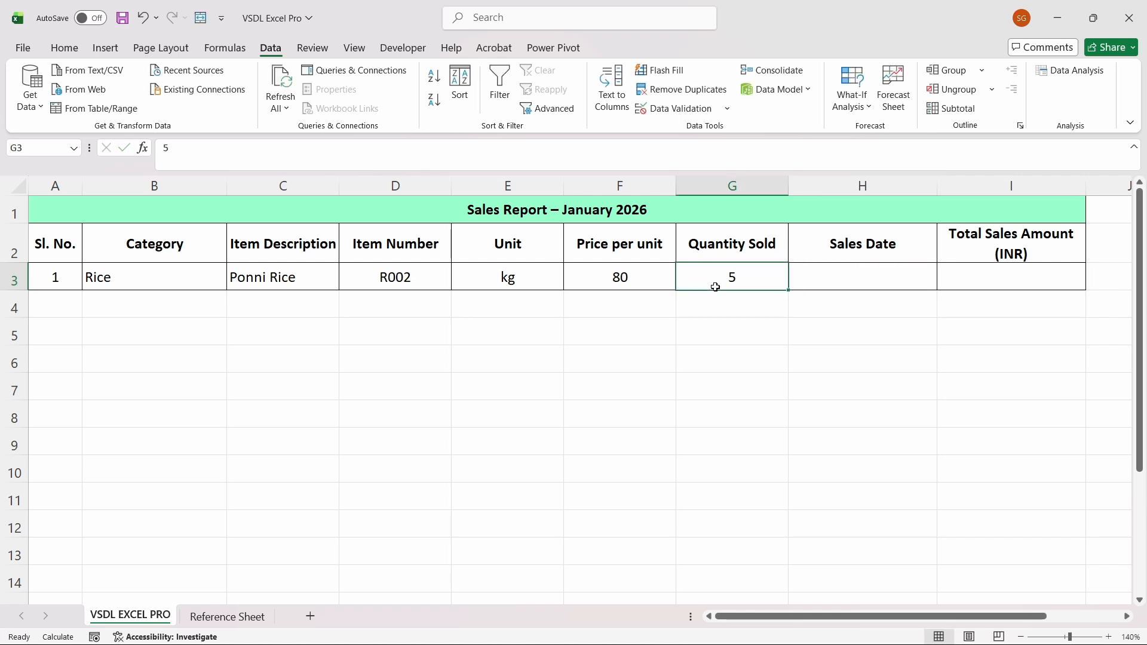
{"action": "left_click", "coordinate": [520, 283]}
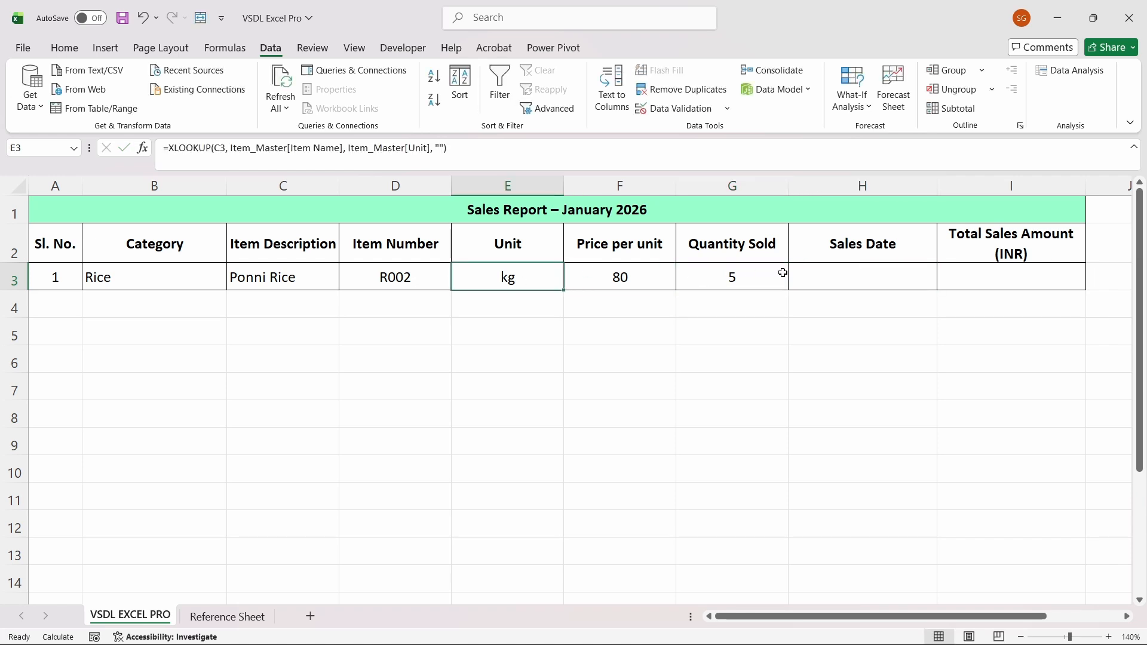
{"action": "left_click", "coordinate": [819, 277]}
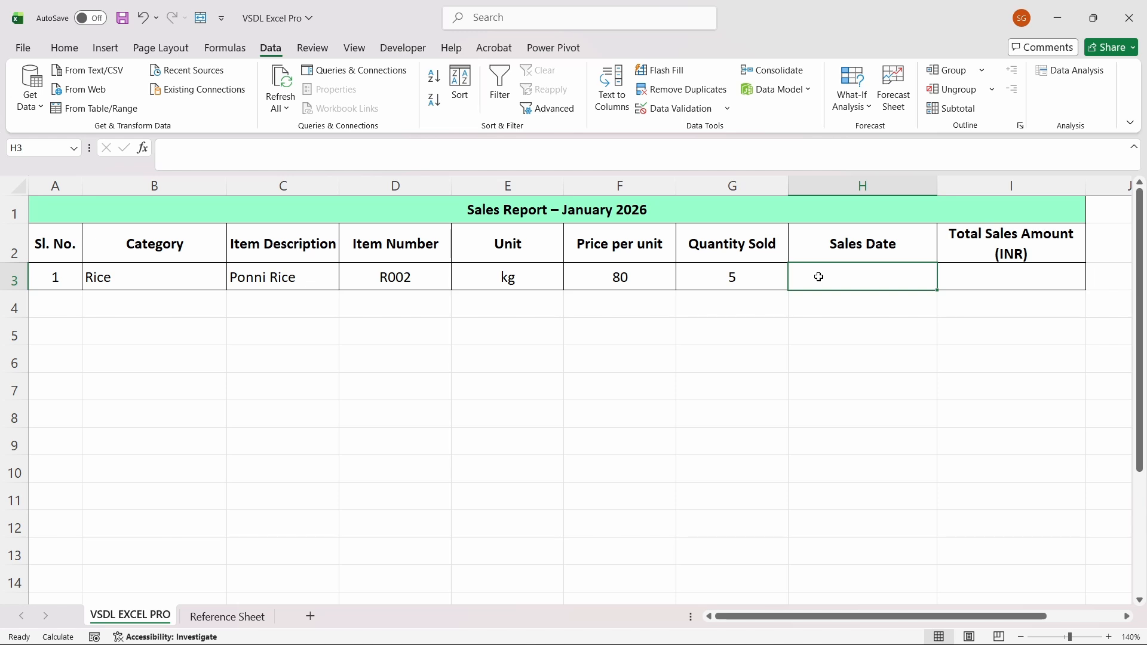
{"action": "left_click", "coordinate": [768, 280]}
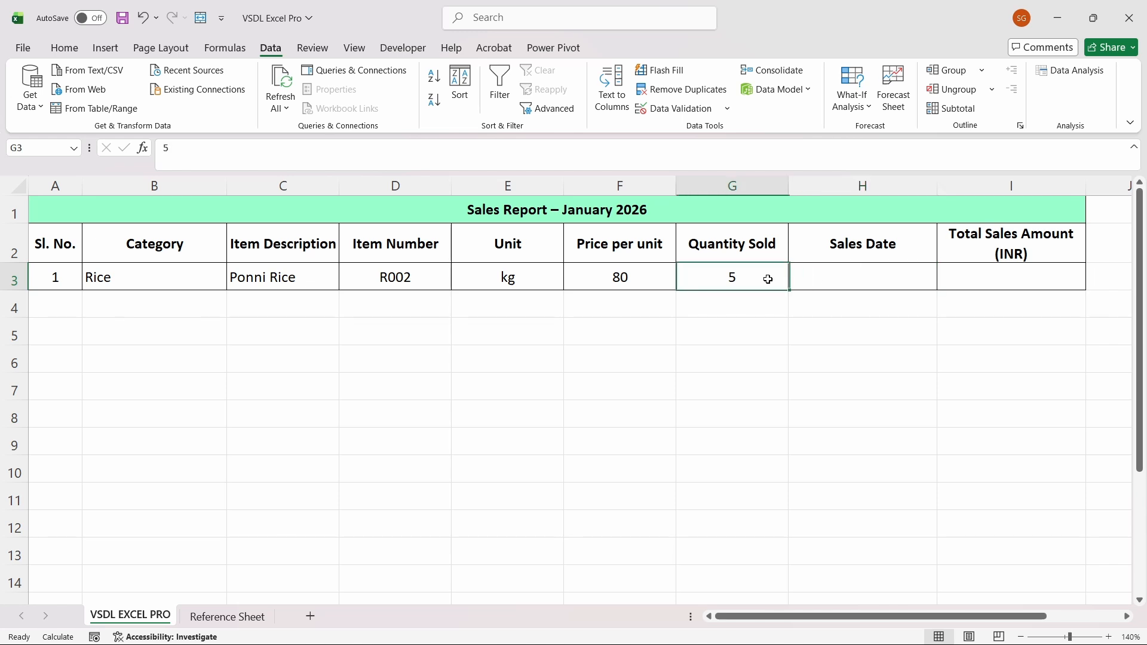
{"action": "left_click", "coordinate": [842, 278]}
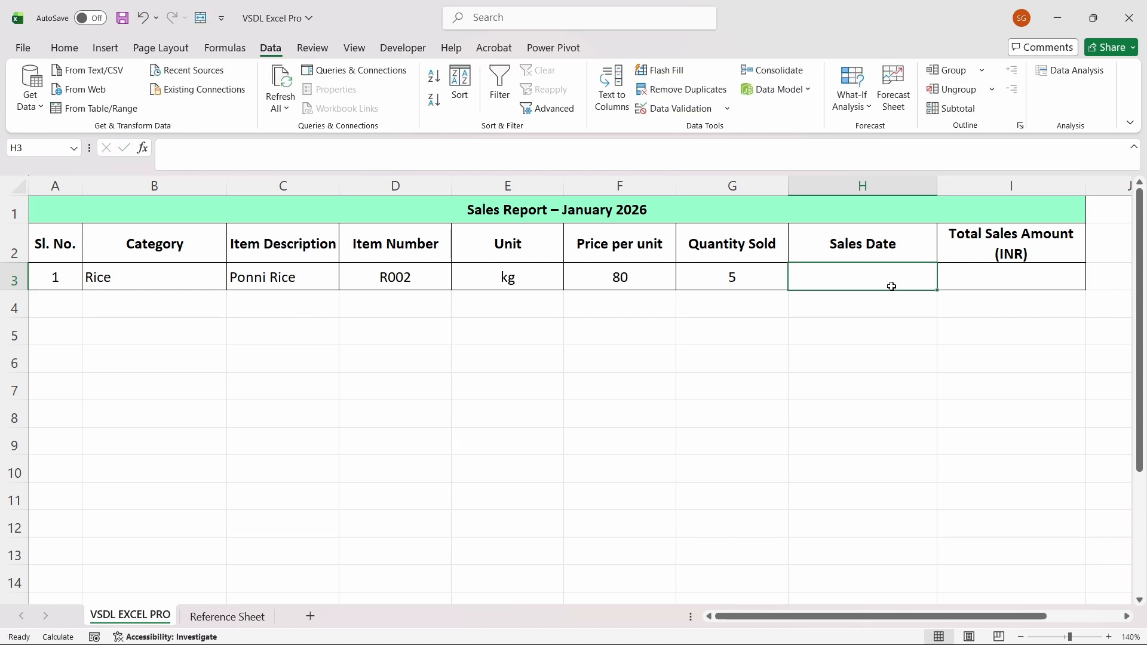
{"action": "left_click", "coordinate": [770, 276]}
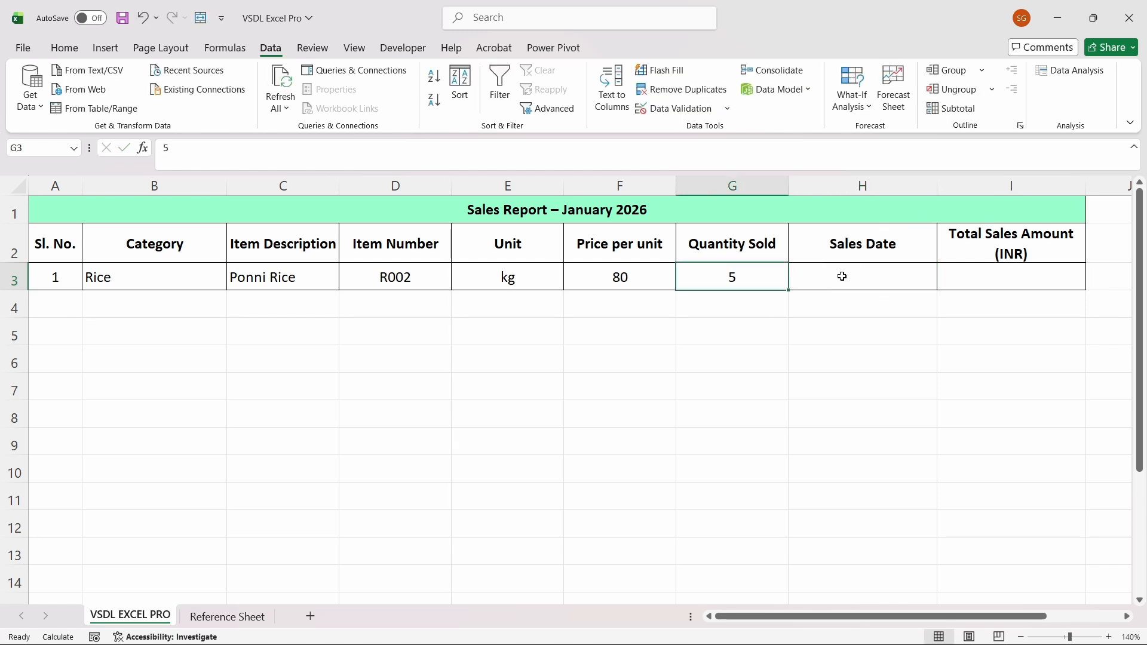
{"action": "left_click", "coordinate": [842, 276]}
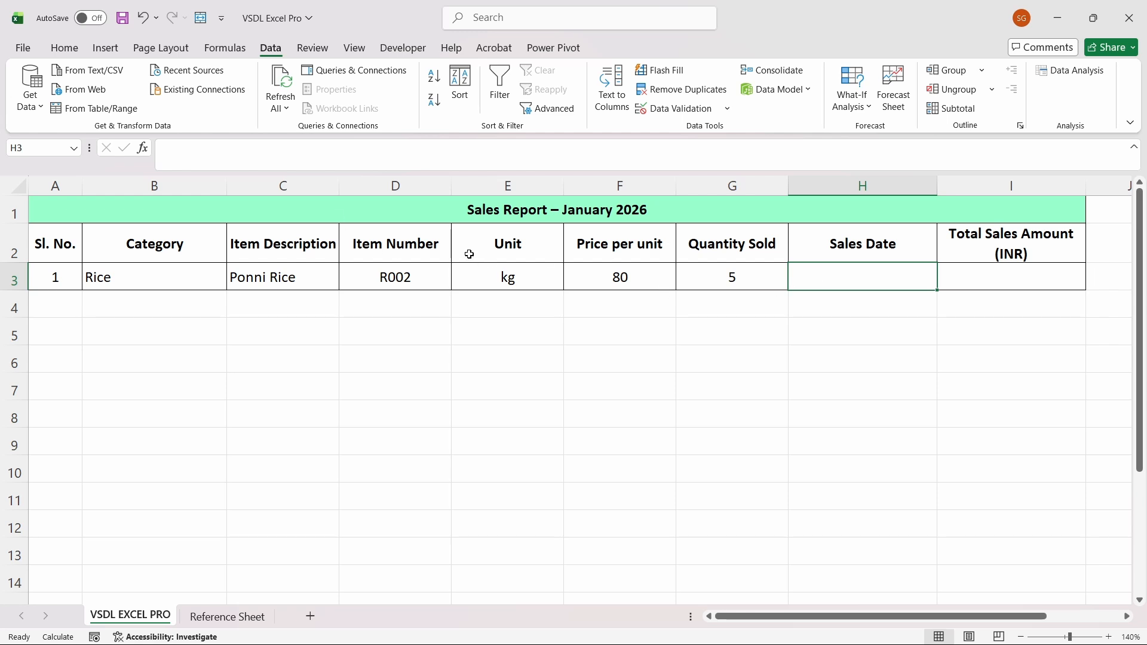
- Enter the formula =IF(G3="", "", IF(H3=0, NOW(), H3)) in the report's sales date cell H3
{"action": "left_click", "coordinate": [27, 50]}
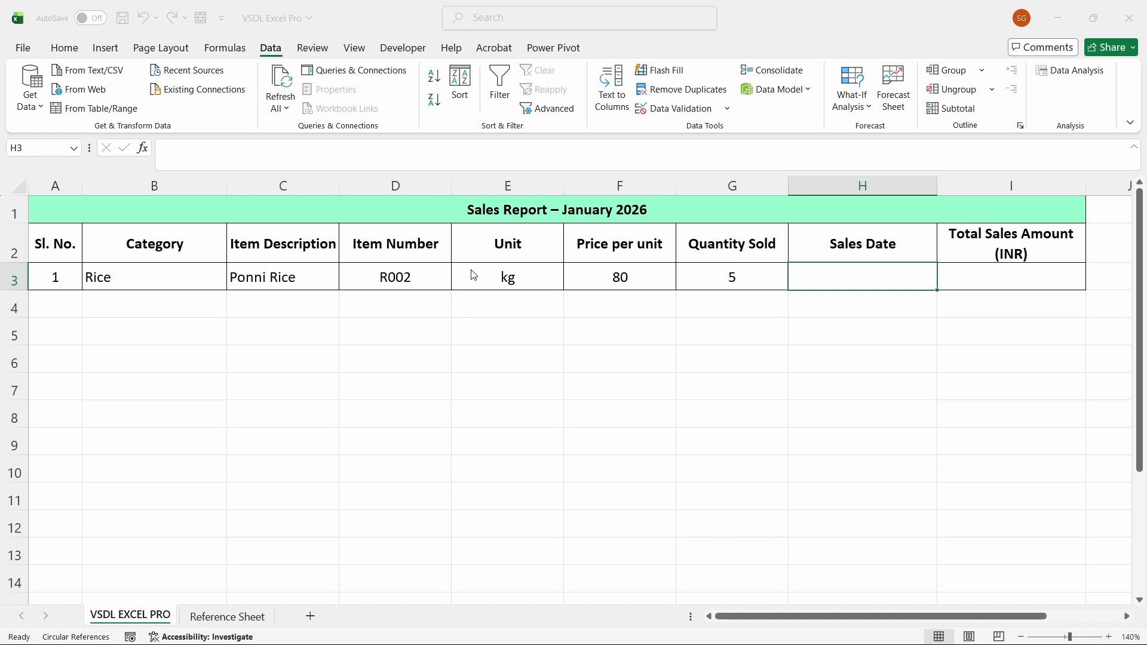
{"action": "left_click", "coordinate": [857, 277]}
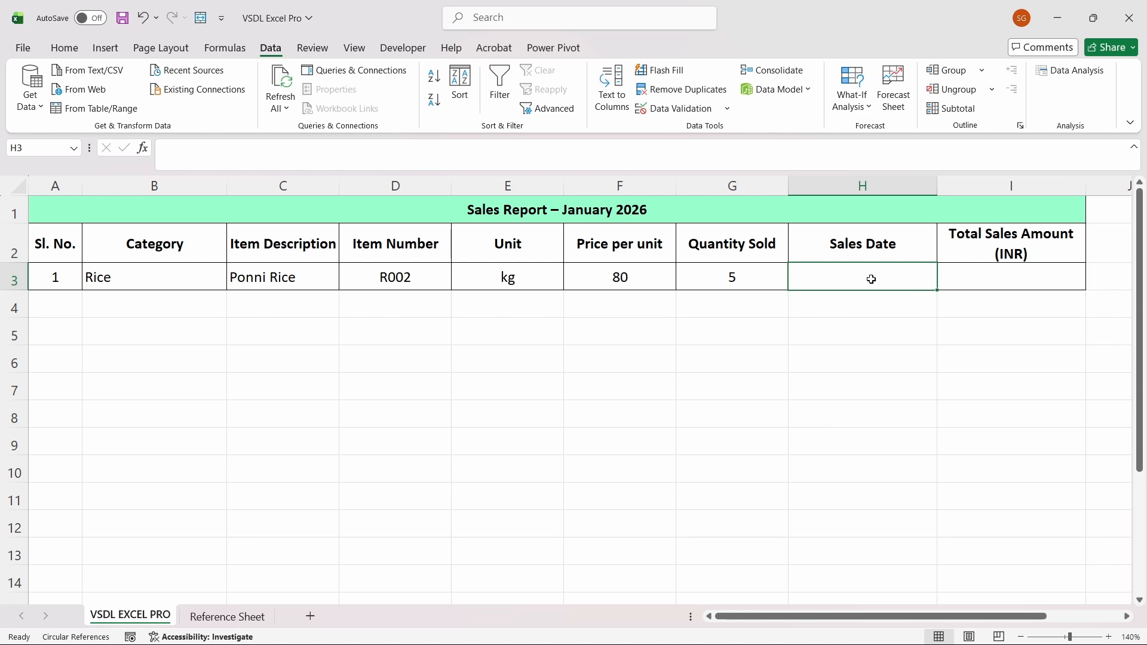
{"action": "type", "text": "="}
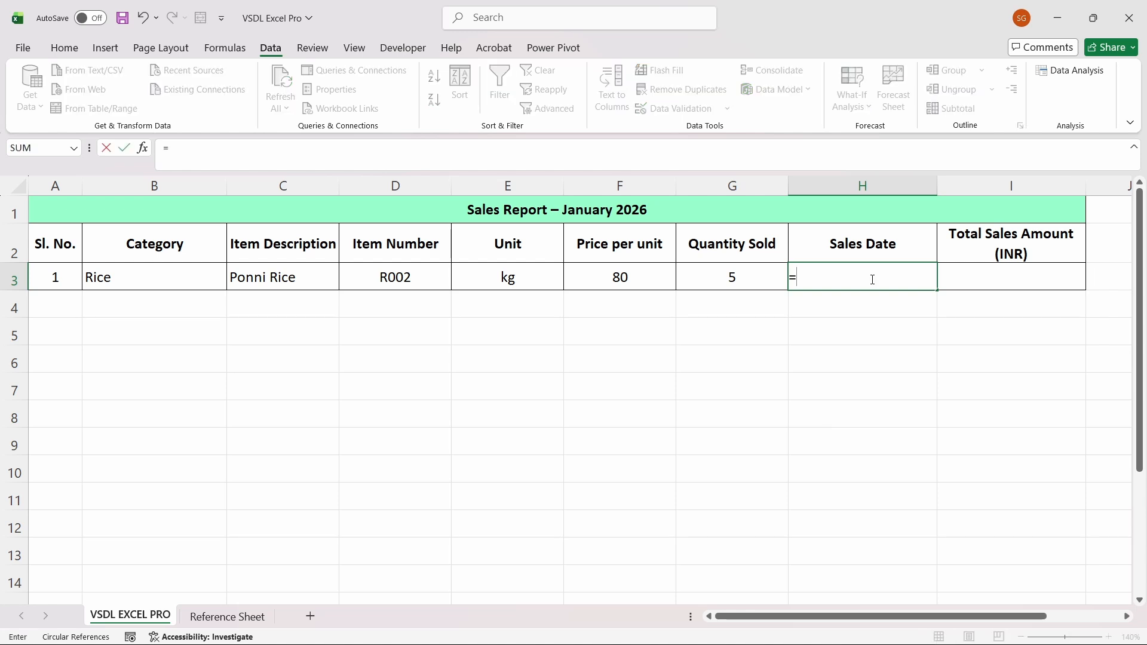
{"action": "type", "text": "IF(G3=\"\", \"\", IF(H3=0, NOW(), H3"}
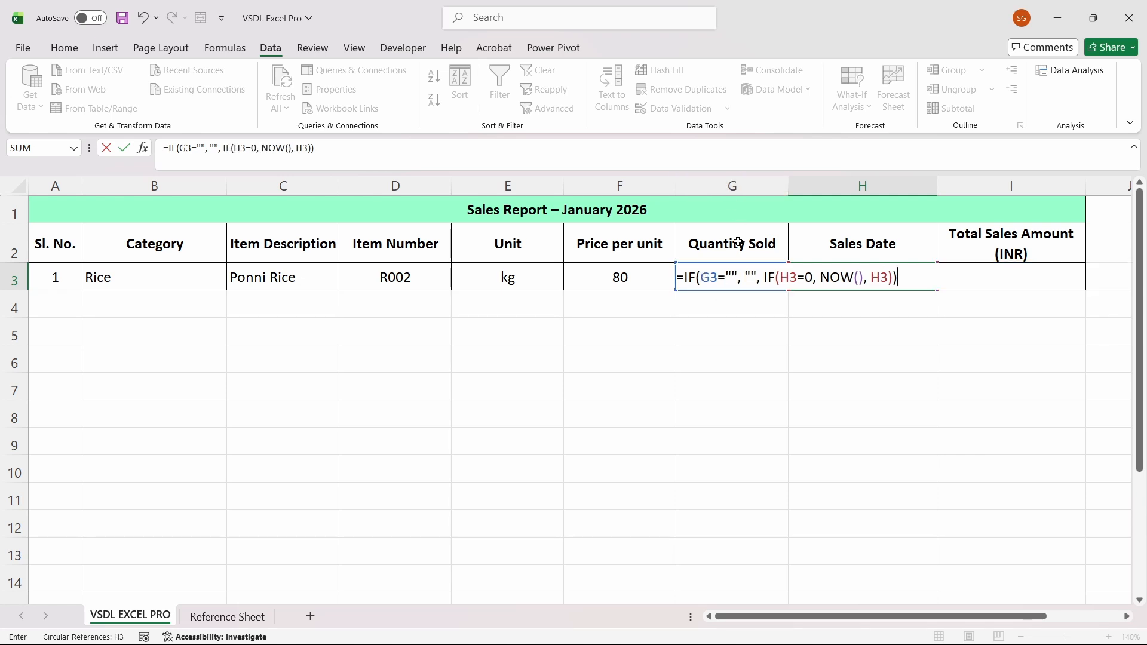
{"action": "left_click", "coordinate": [745, 288]}
{"action": "left_click", "coordinate": [840, 277]}
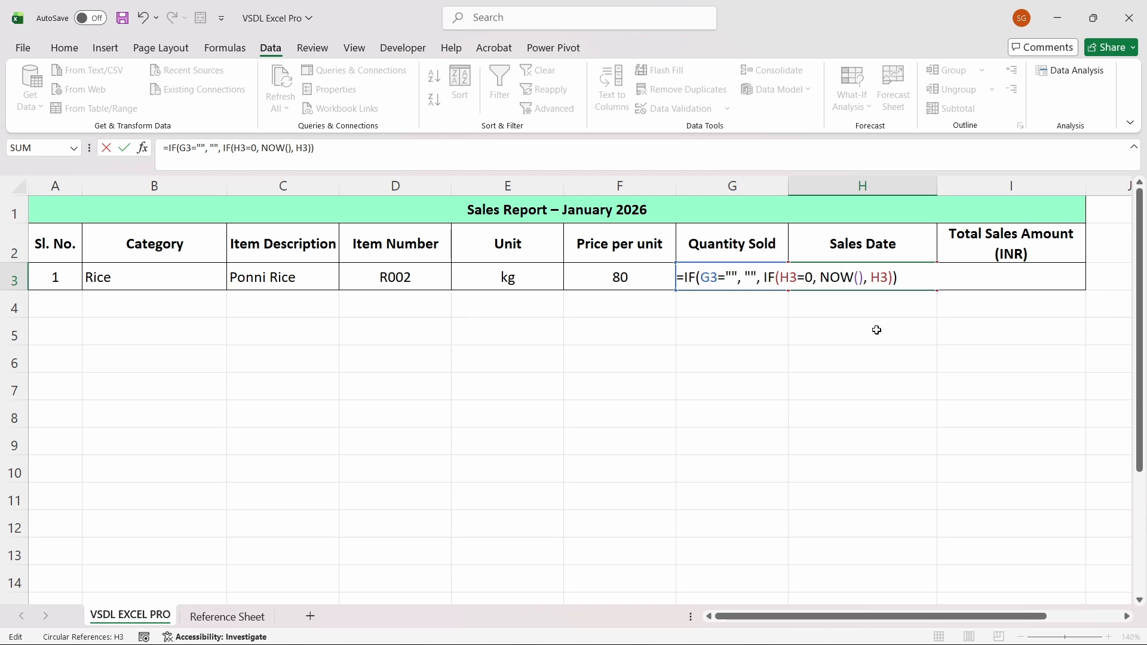
{"action": "key", "text": "Return"}
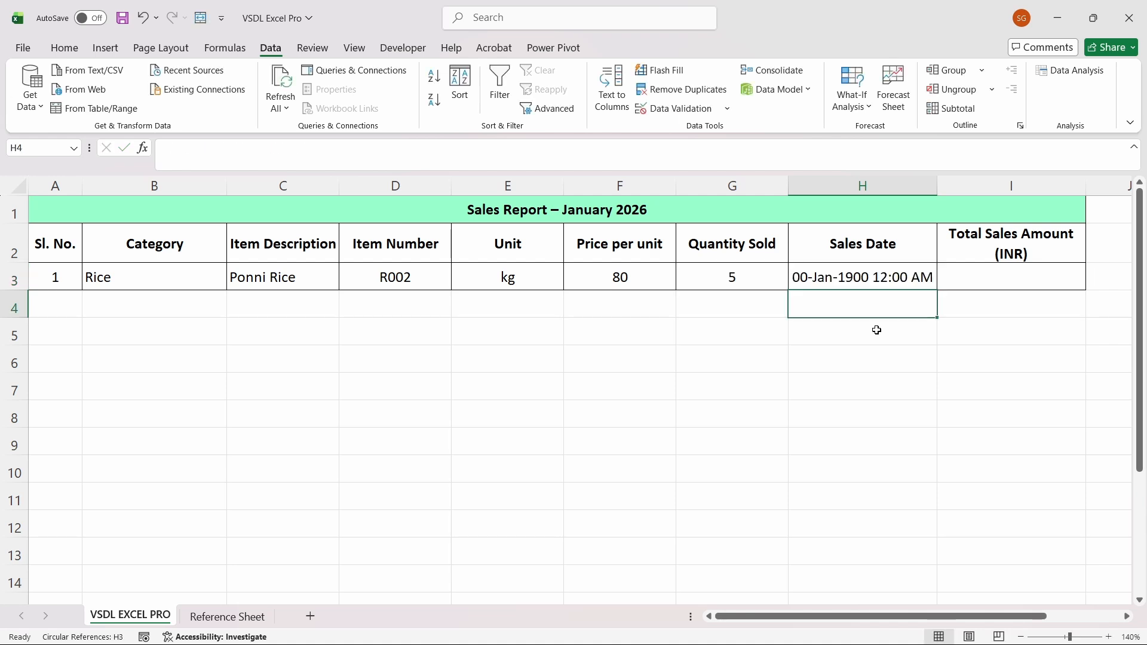
{"action": "key", "text": "Up"}
{"action": "key", "text": "Up"}
{"action": "key", "text": "Down"}
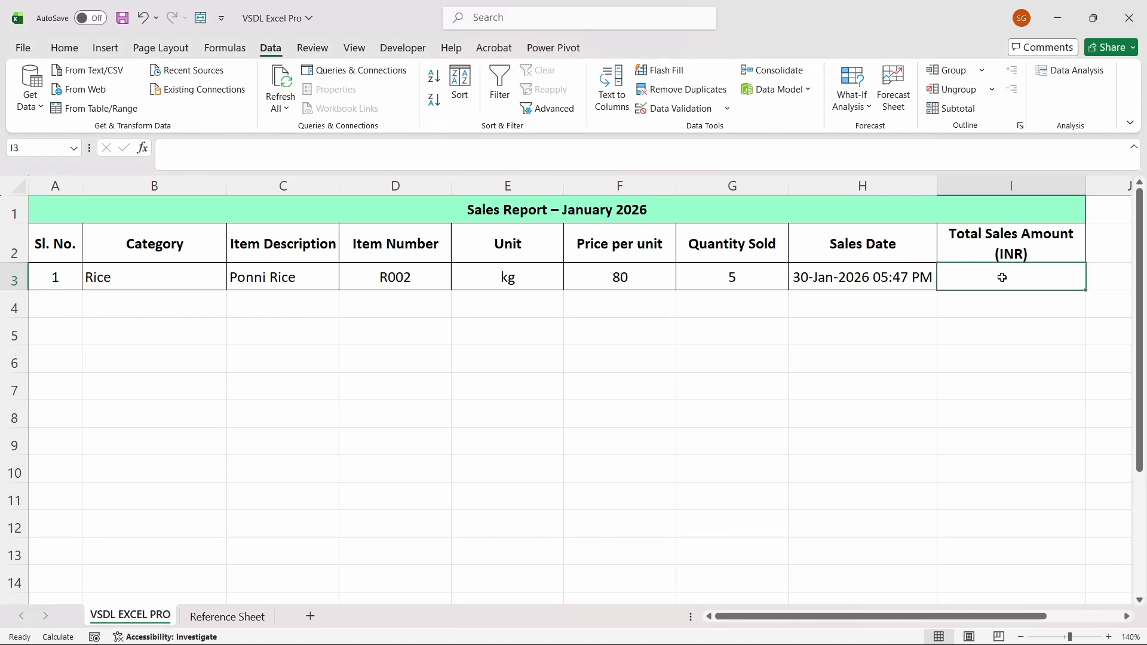
- Enter the formula =IF(G3="","",F3*G3) in the total sales amount cell I3 and check it
{"action": "type", "text": "=IF(G3=\"\",\"\",F3*G3)"}
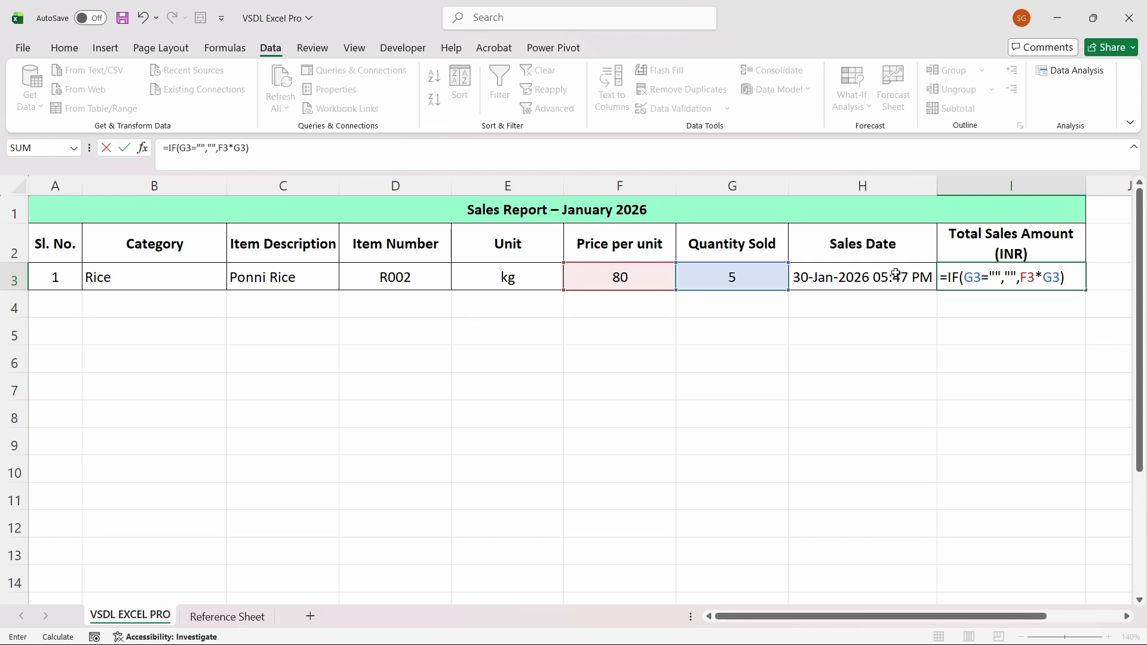
{"action": "key", "text": "Return"}
{"action": "left_click", "coordinate": [1013, 275]}
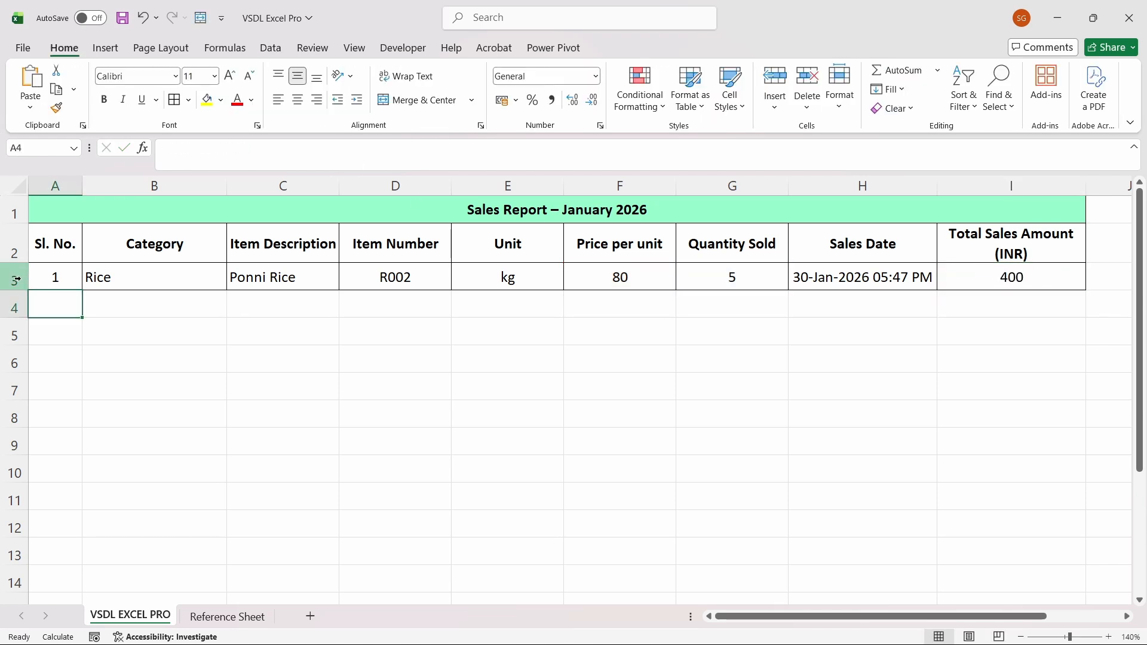
{"action": "left_click", "coordinate": [897, 335]}
{"action": "left_click", "coordinate": [1003, 277]}
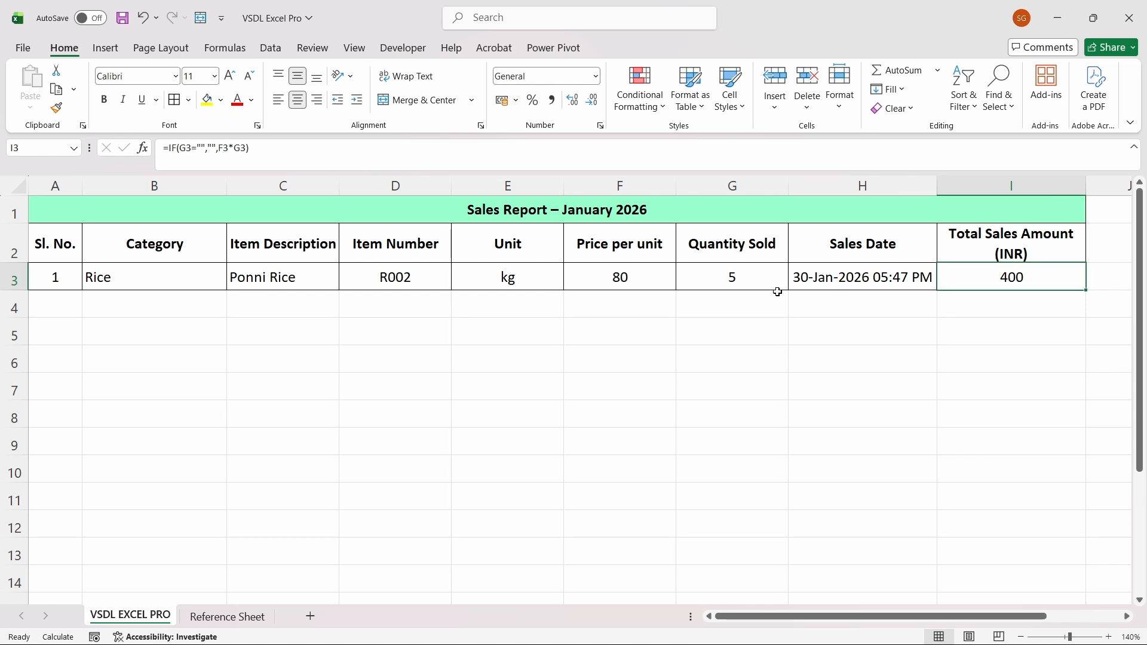
- Set the report category in B3 to Pulses and the item description in C3 to Black gram
{"action": "left_click", "coordinate": [181, 282]}
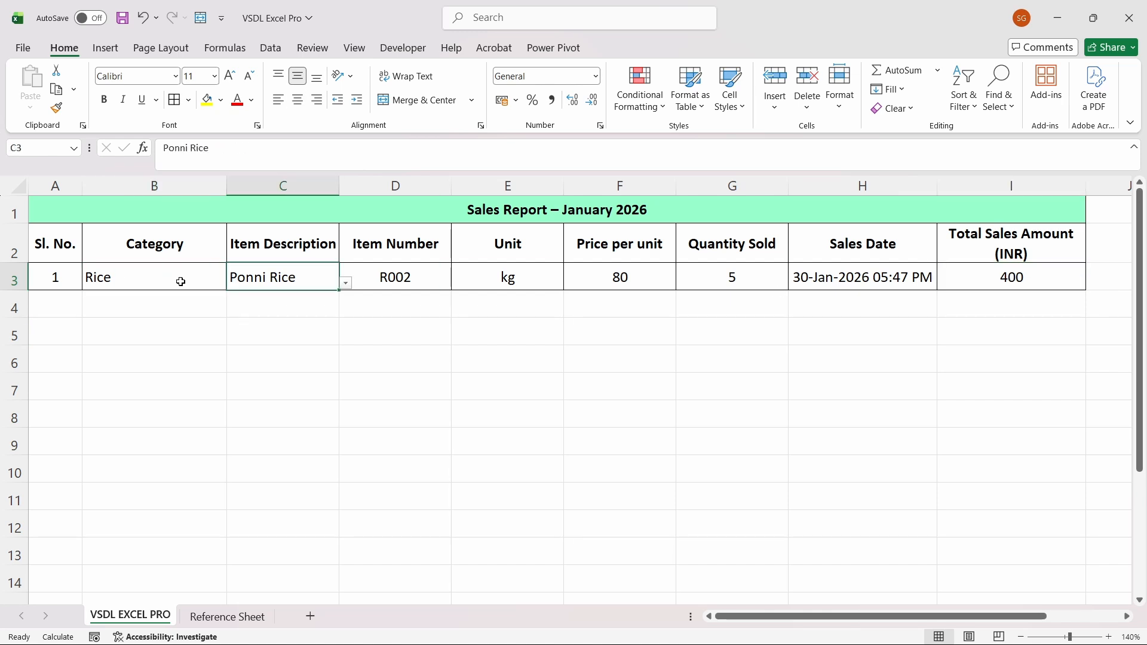
{"action": "left_click", "coordinate": [185, 312]}
{"action": "left_click", "coordinate": [291, 274]}
{"action": "left_click", "coordinate": [348, 285]}
{"action": "left_click", "coordinate": [303, 327]}
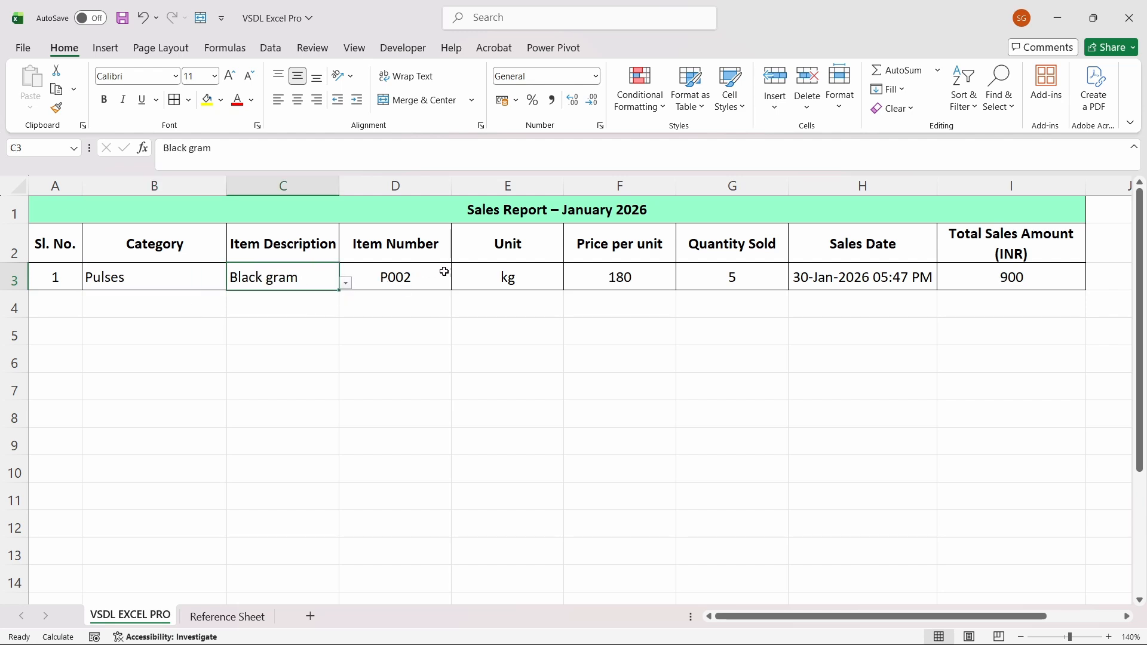
- Compare the report's item number, unit and price in row 3 with the Black gram row on the Reference Sheet
{"action": "left_click", "coordinate": [451, 276]}
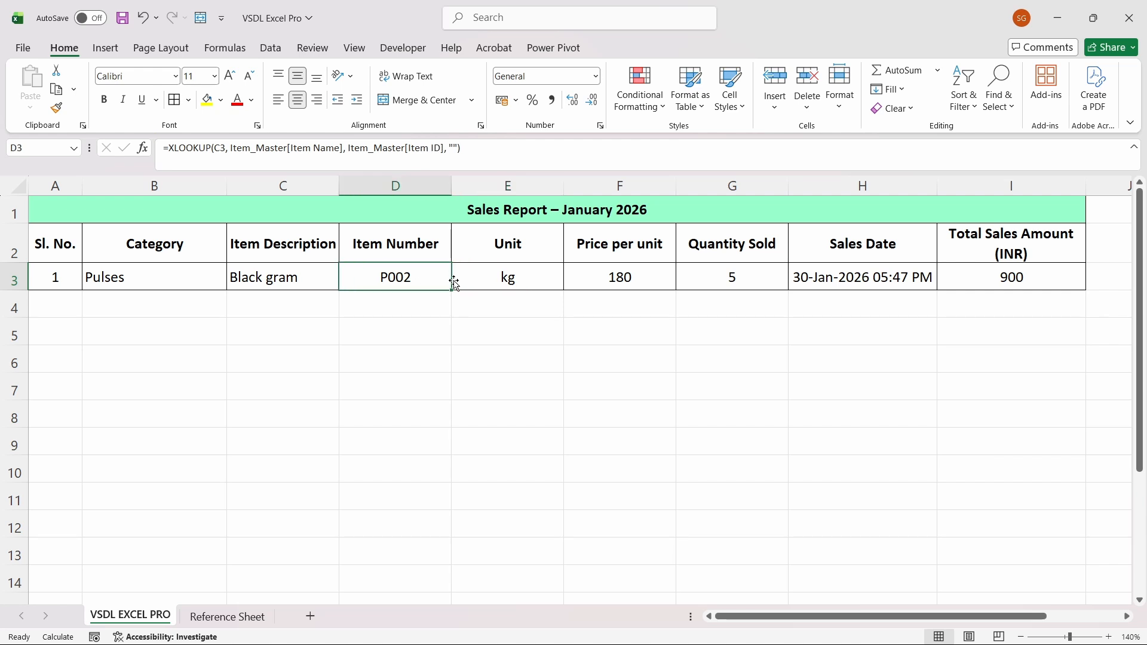
{"action": "key", "text": "Right"}
{"action": "key", "text": "Right"}
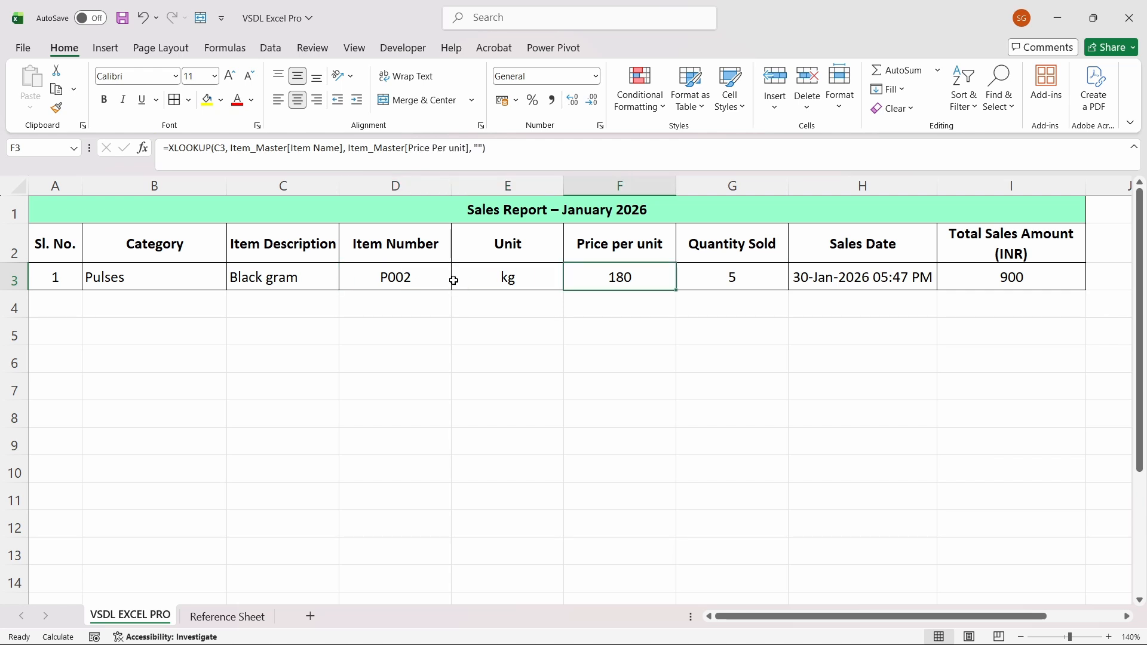
{"action": "key", "text": "Right"}
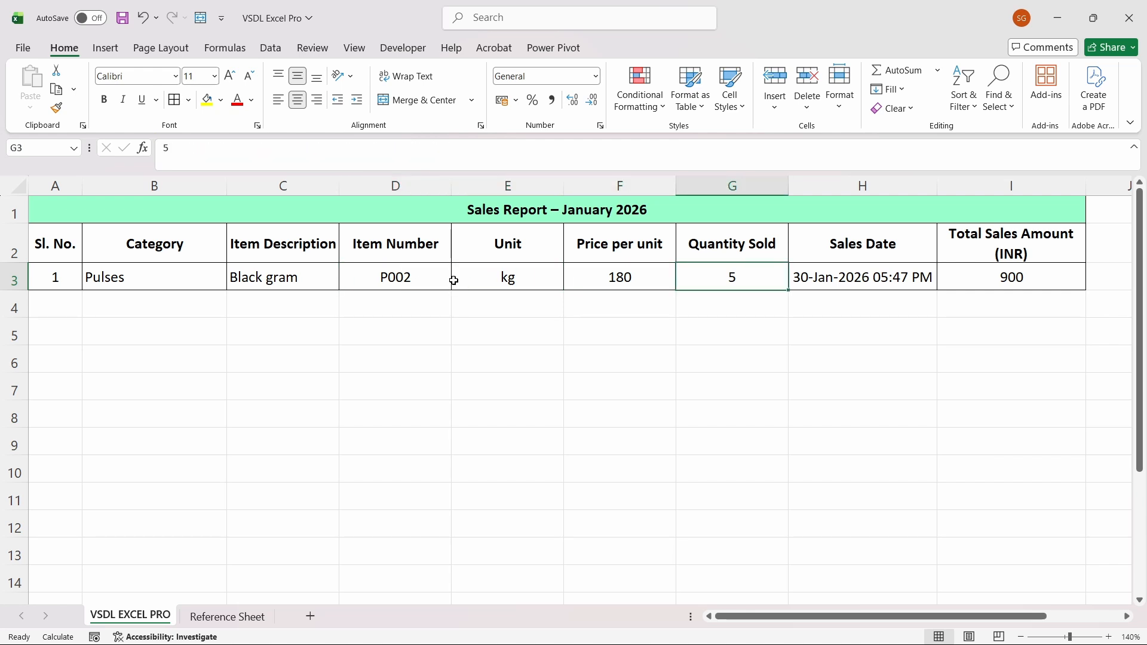
{"action": "key", "text": "Left"}
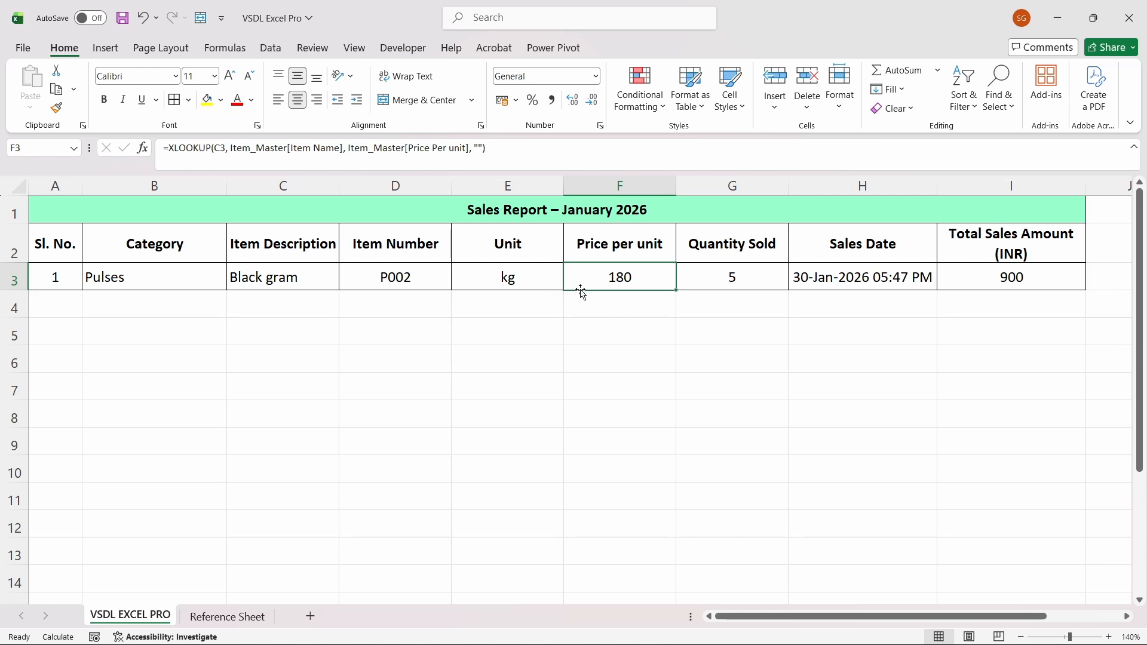
{"action": "left_click", "coordinate": [227, 618]}
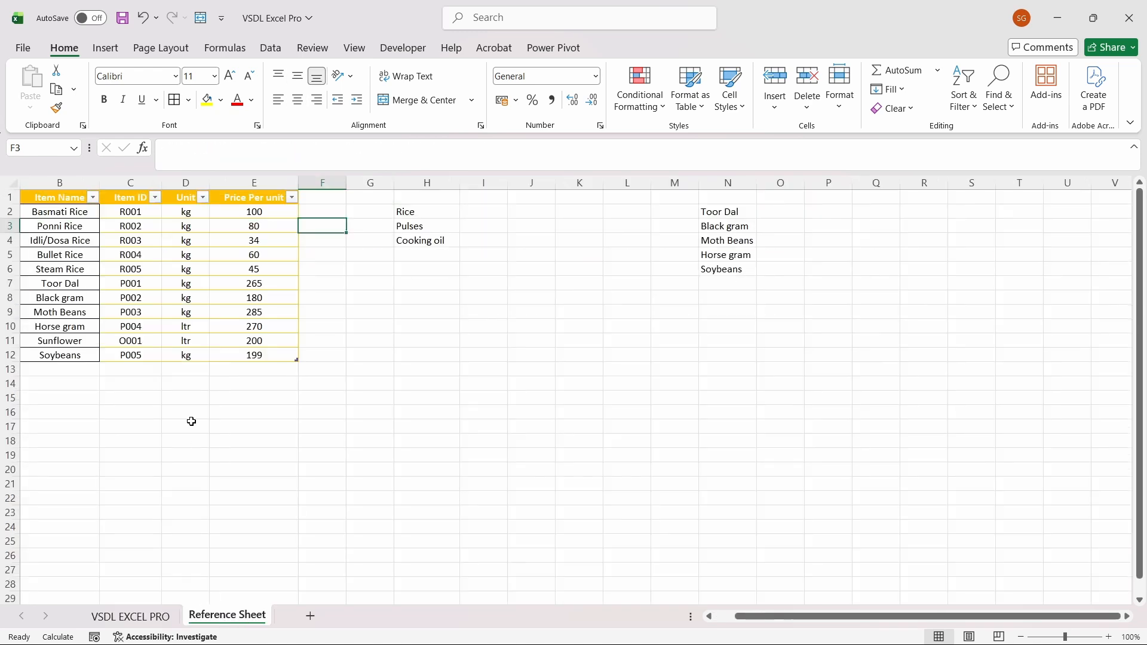
{"action": "left_click", "coordinate": [94, 300]}
{"action": "key", "text": "Right"}
{"action": "key", "text": "Right"}
{"action": "key", "text": "Right"}
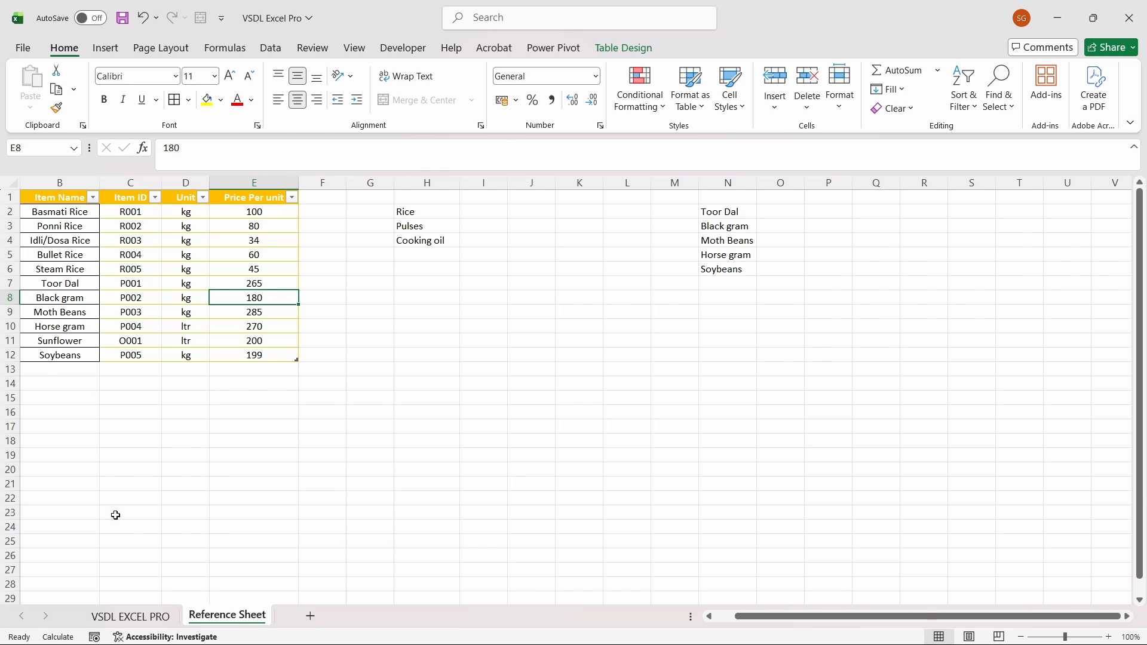
{"action": "left_click", "coordinate": [138, 618]}
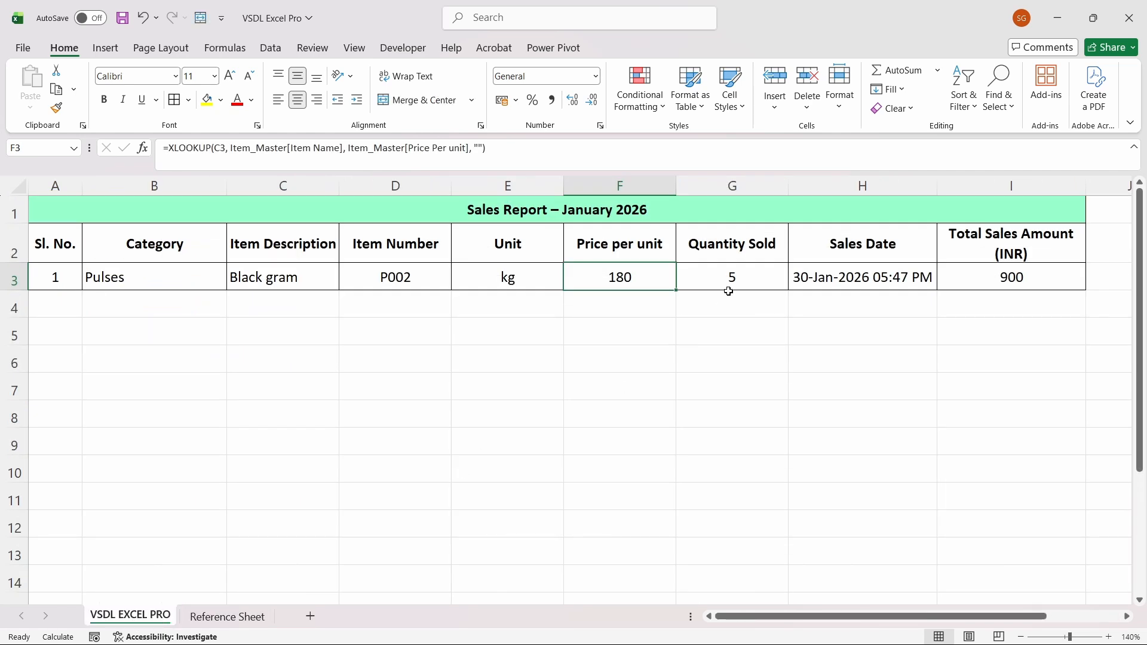
- Set the quantity sold in G3 to 10 and re-enter the sales date formula in H3 to refresh its timestamp
{"action": "left_click", "coordinate": [751, 273]}
{"action": "key", "text": "BackSpace"}
{"action": "type", "text": "10"}
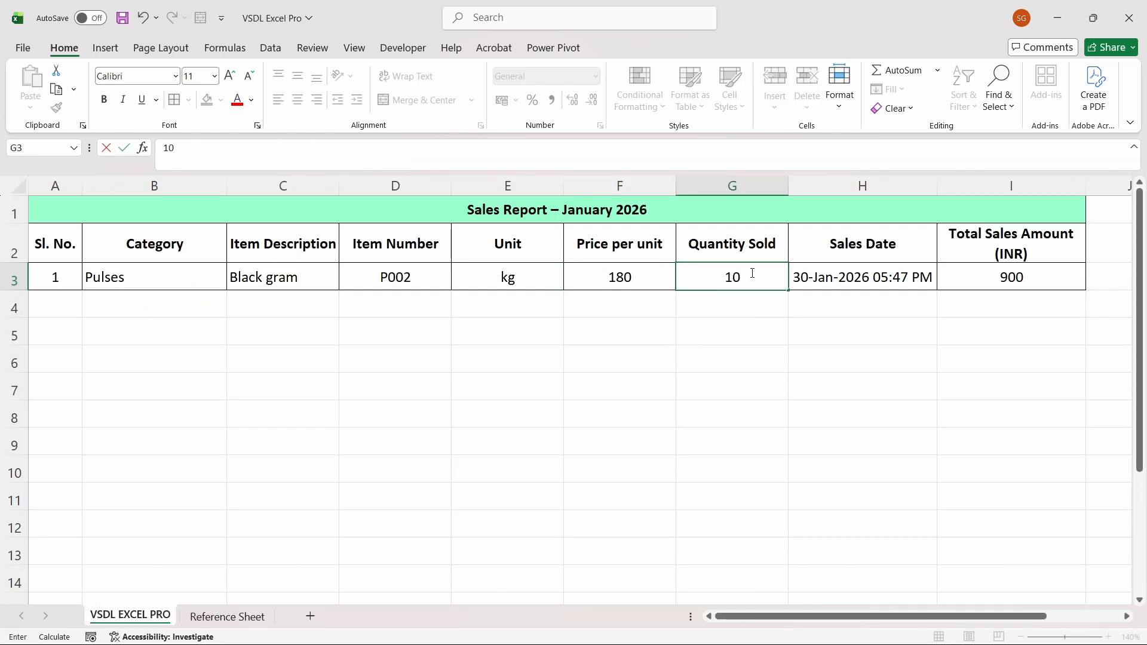
{"action": "key", "text": "Return"}
{"action": "left_click", "coordinate": [751, 273]}
{"action": "type", "text": "10"}
{"action": "double_click", "coordinate": [860, 279]}
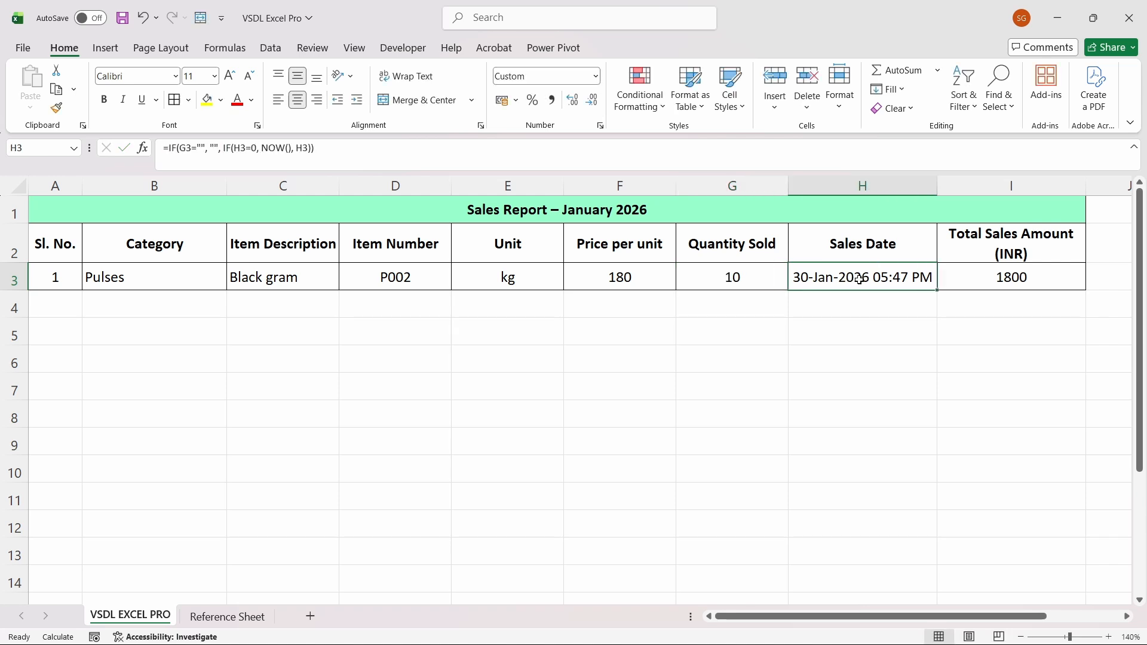
{"action": "key", "text": "Return"}
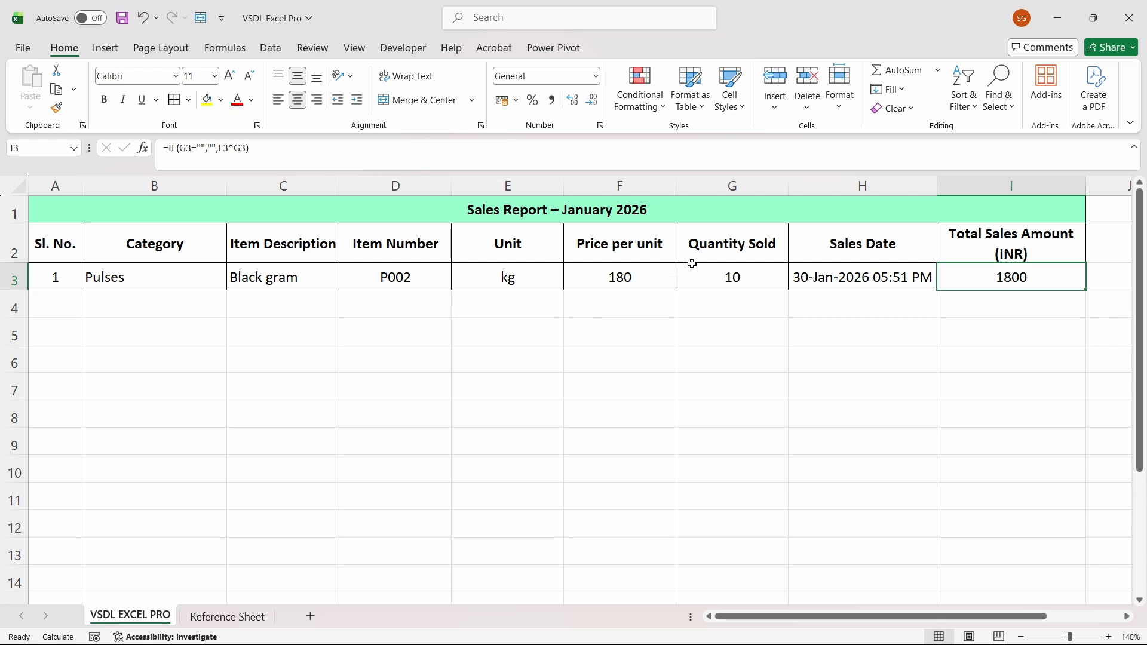
{"action": "left_click", "coordinate": [742, 261]}
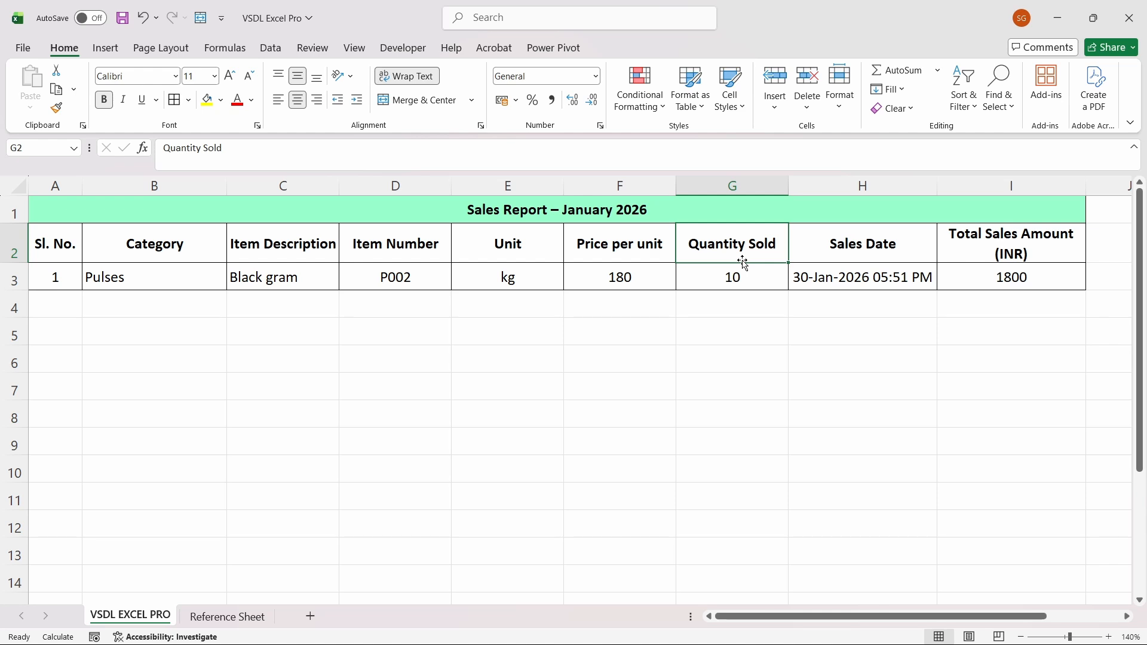
{"action": "left_click", "coordinate": [738, 278]}
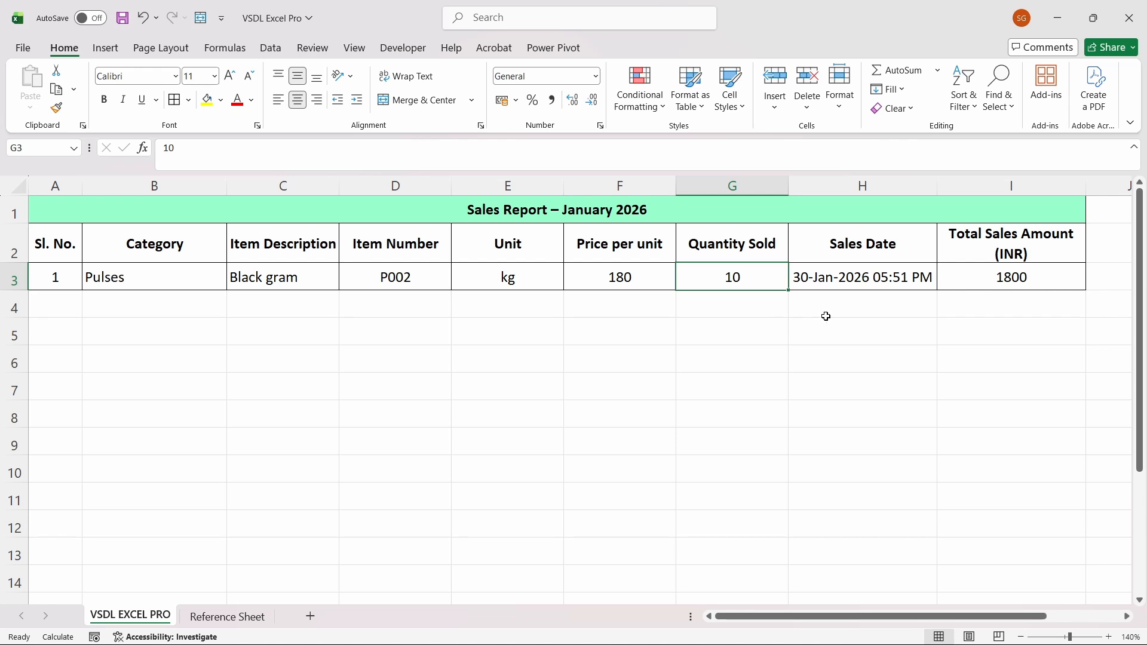
{"action": "left_click", "coordinate": [825, 318]}
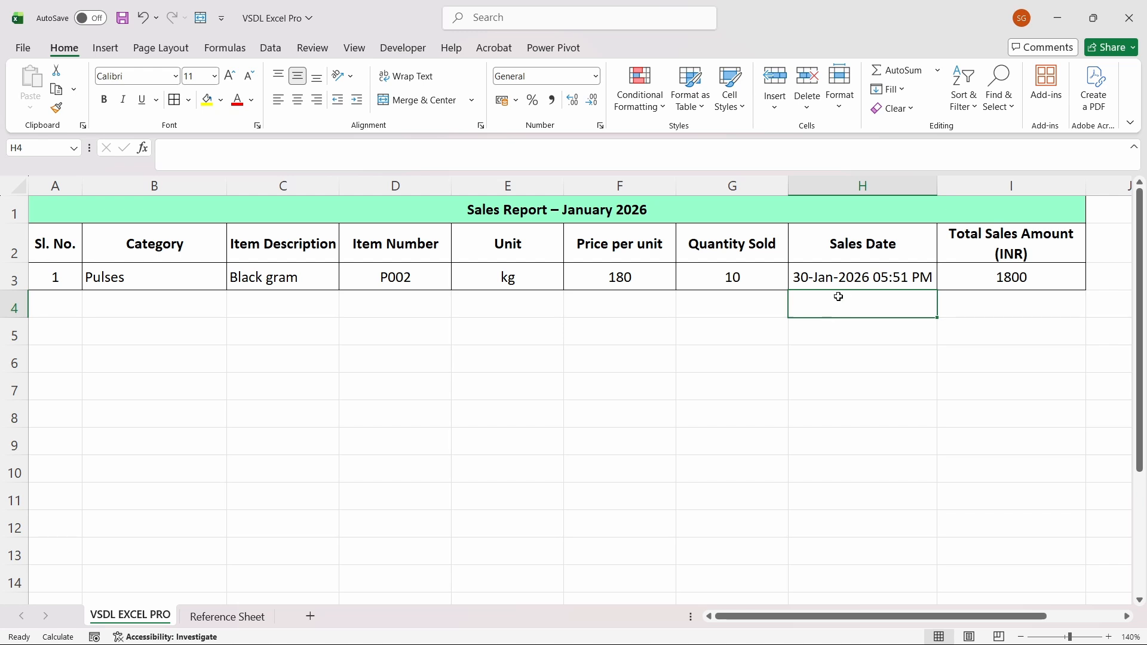
{"action": "left_click", "coordinate": [853, 274]}
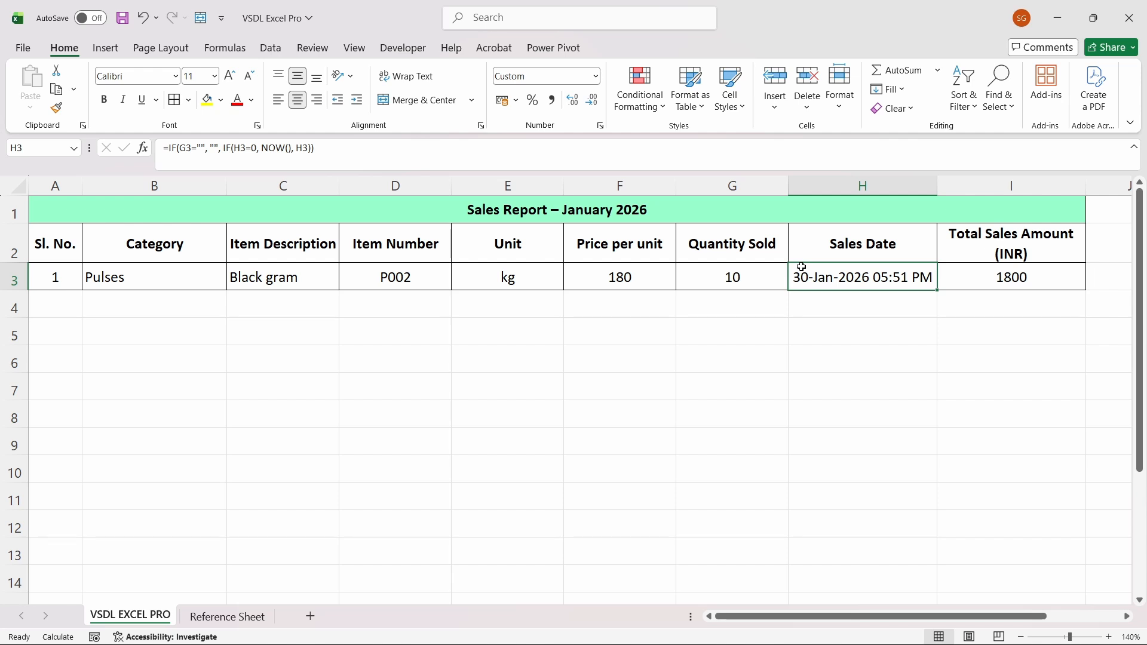
{"action": "left_click", "coordinate": [741, 301]}
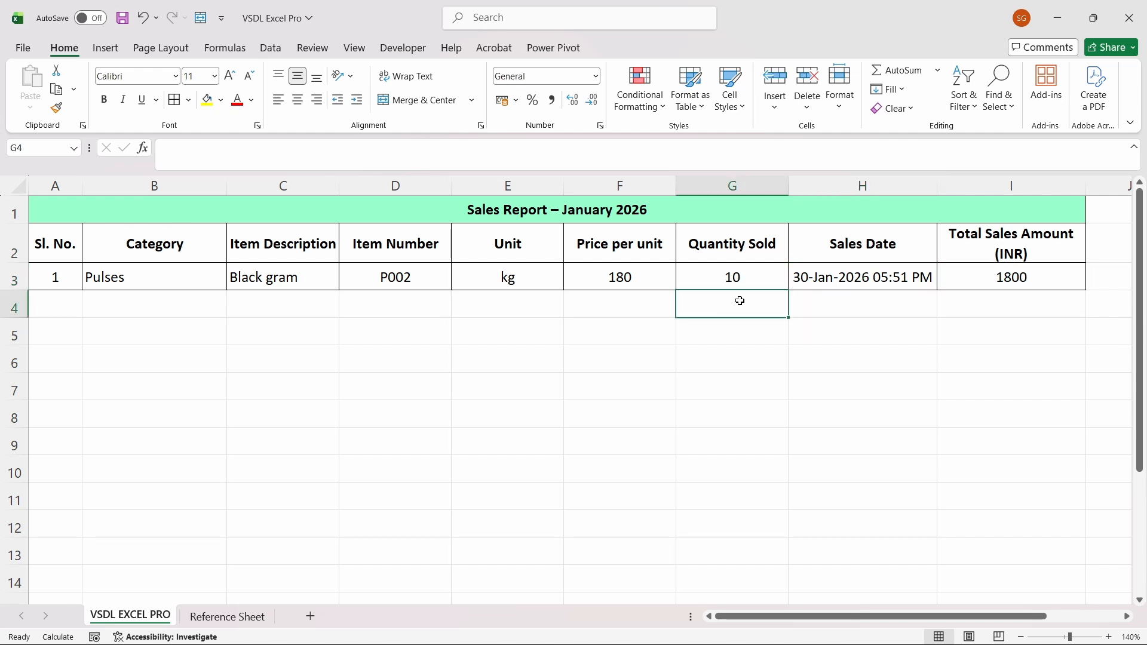